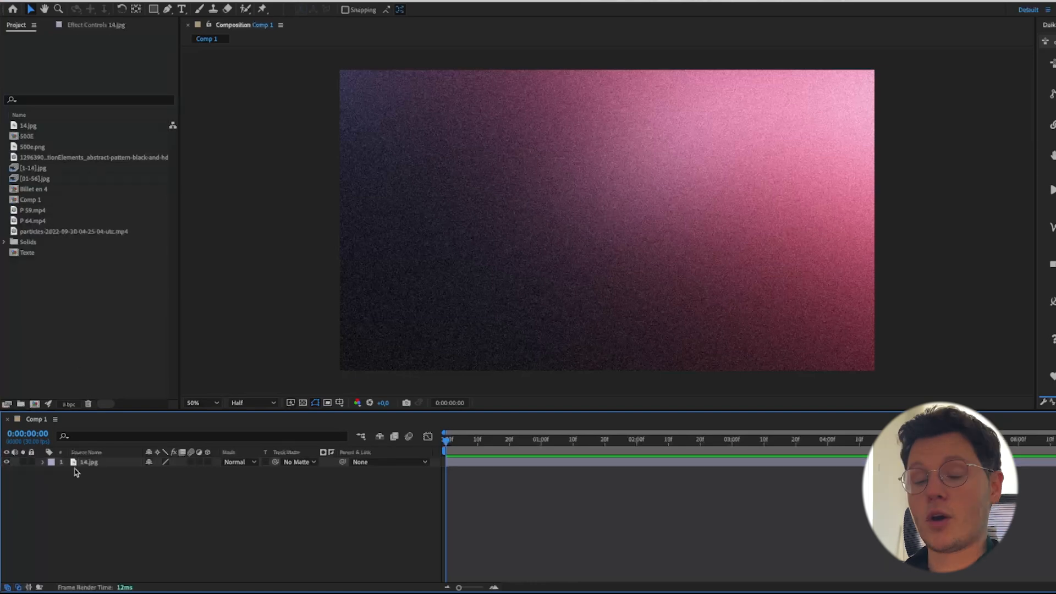
Delete the existing 14.jpg layer and add 14.jpg to Comp 1 afresh, scaled to 34%.
left_click(88, 464)
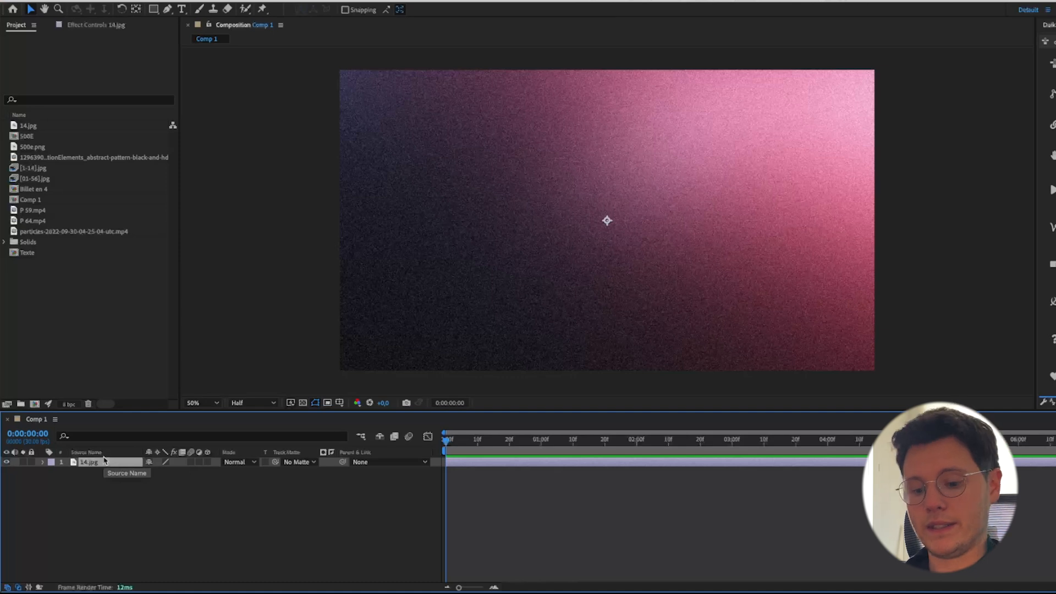
key("Delete")
left_click(55, 159)
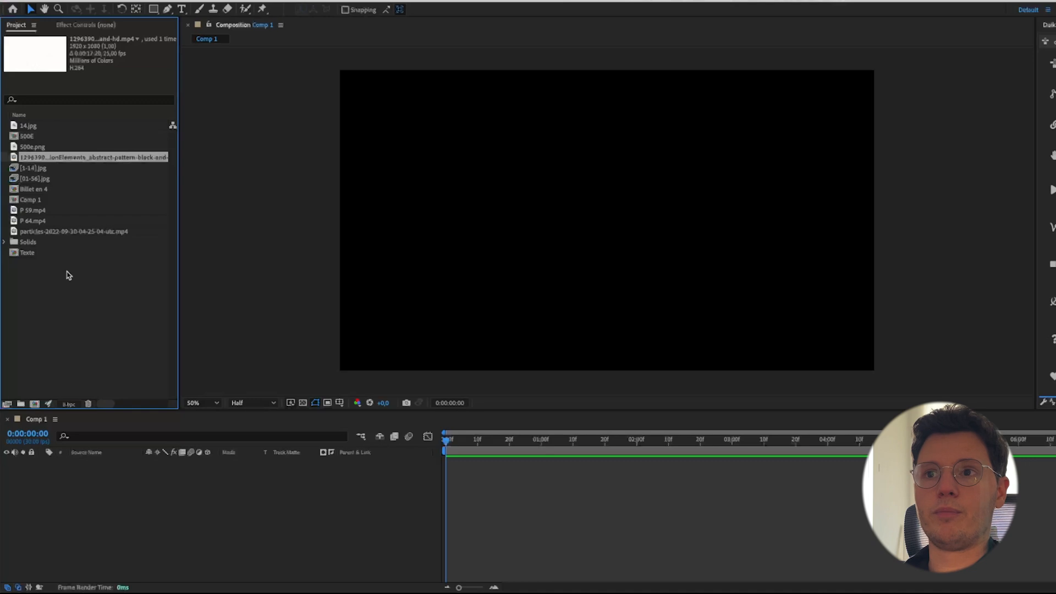
left_click(33, 147)
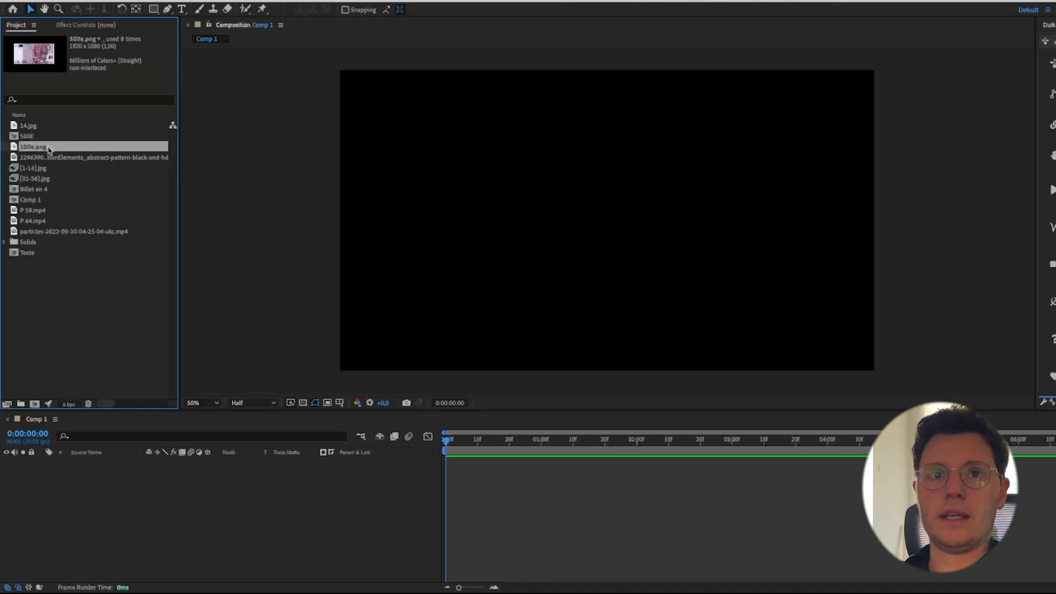
left_click(38, 125)
left_click_drag(39, 125, 353, 325)
left_click(103, 299)
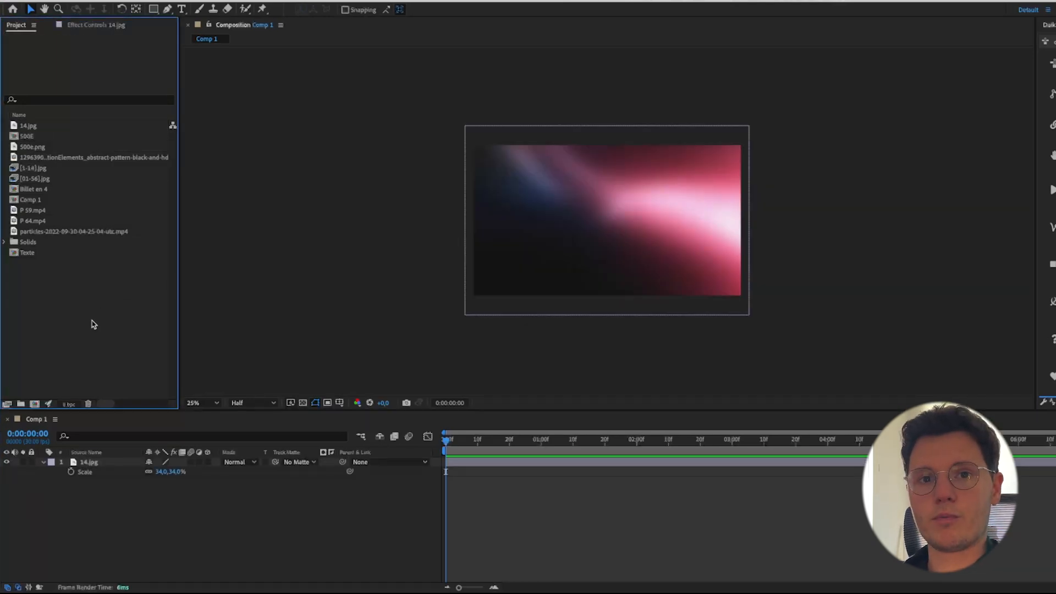
Add the black-and-white abstract pattern video to Comp 1 as a layer above 14.jpg.
left_click(39, 158)
left_click_drag(60, 163, 113, 466)
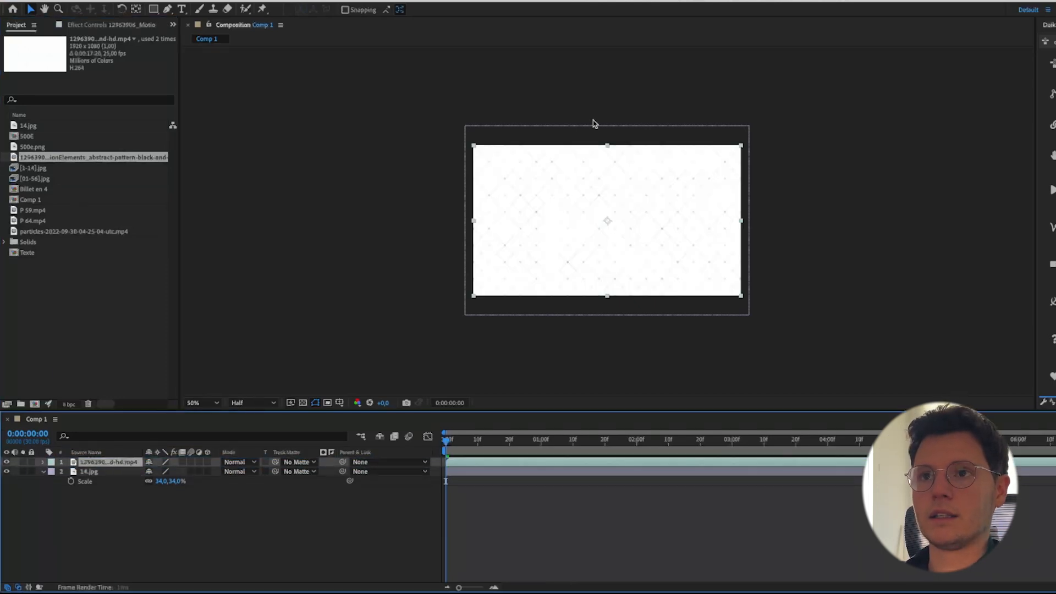
left_click(93, 314)
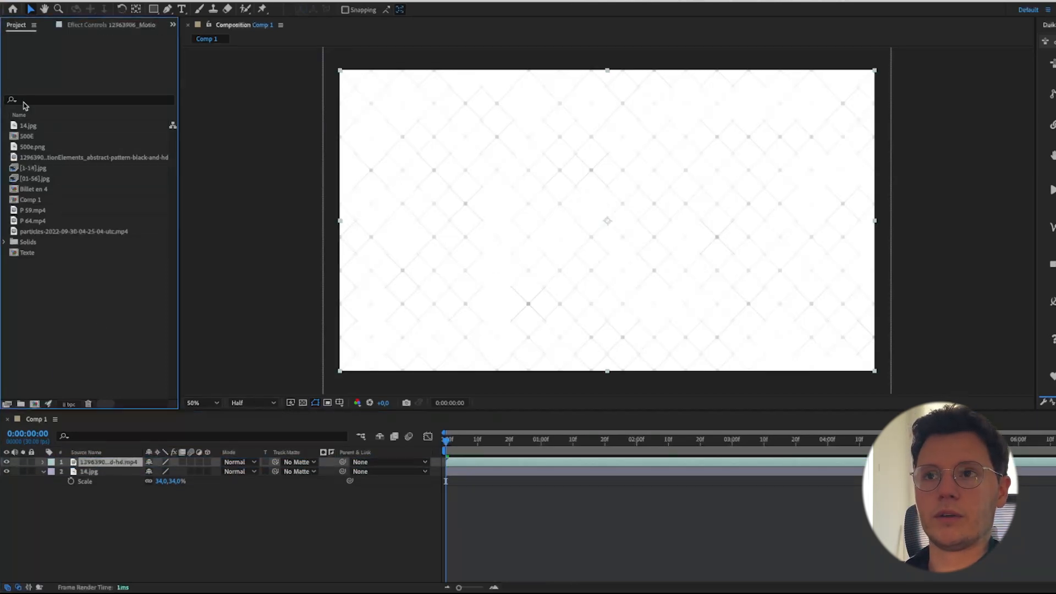
key("comma")
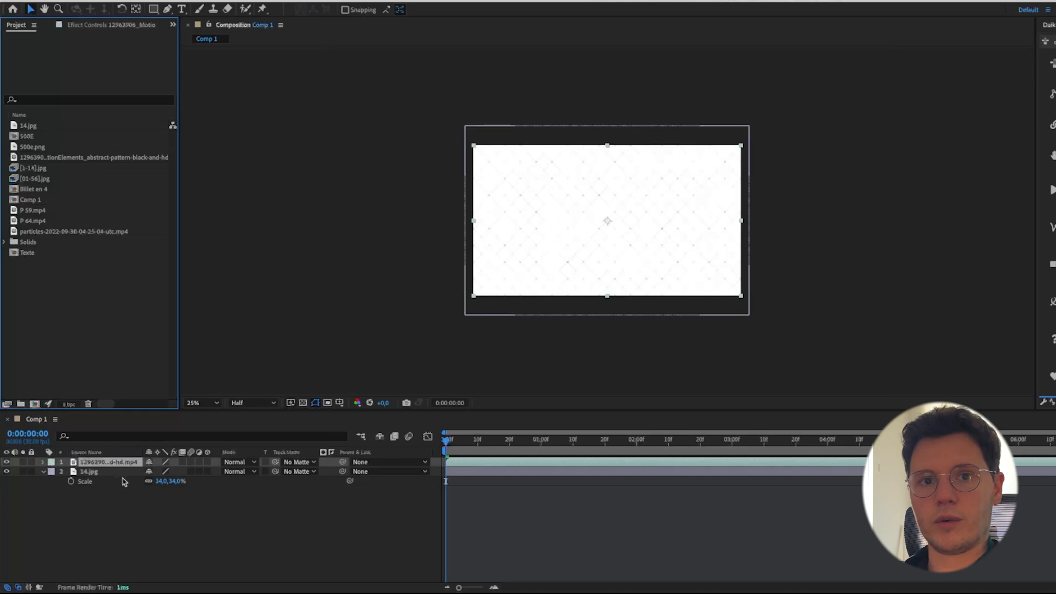
Rotate the 14.jpg layer by 90° and set the pattern video's blending mode to Multiply.
left_click(103, 475)
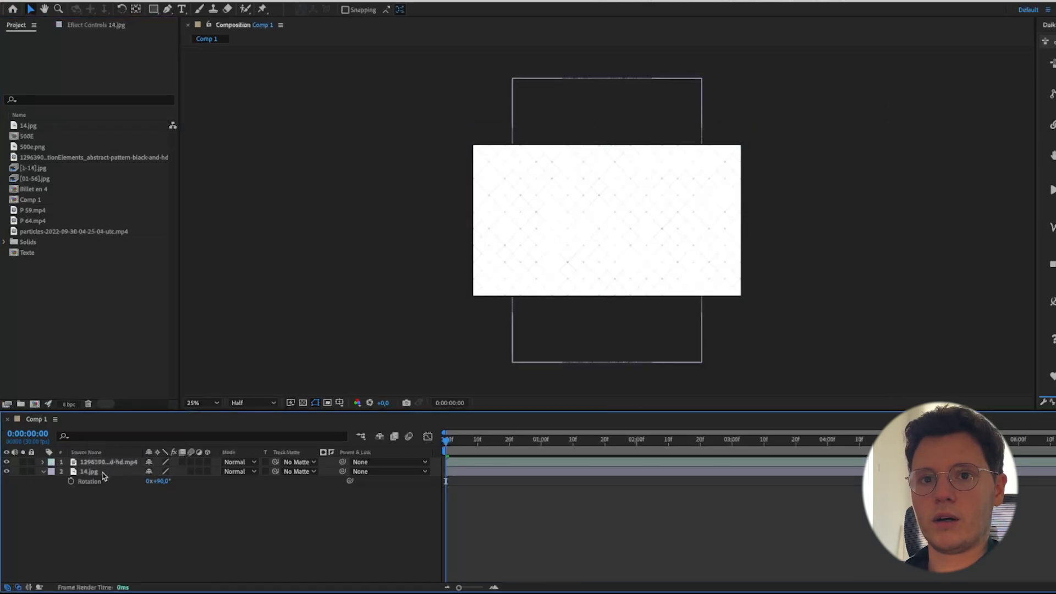
left_click(103, 465)
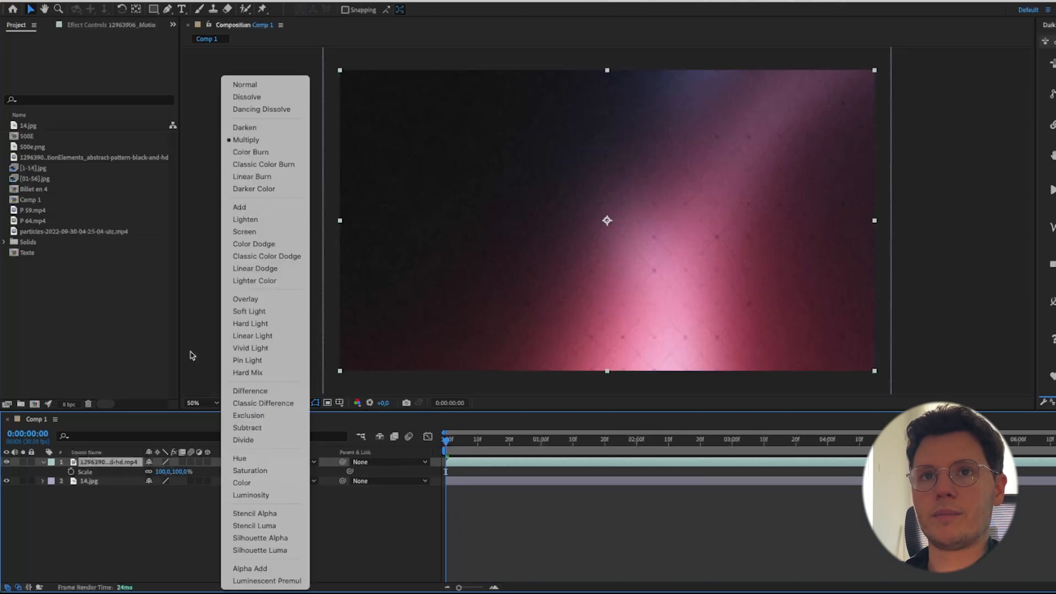
left_click(114, 515)
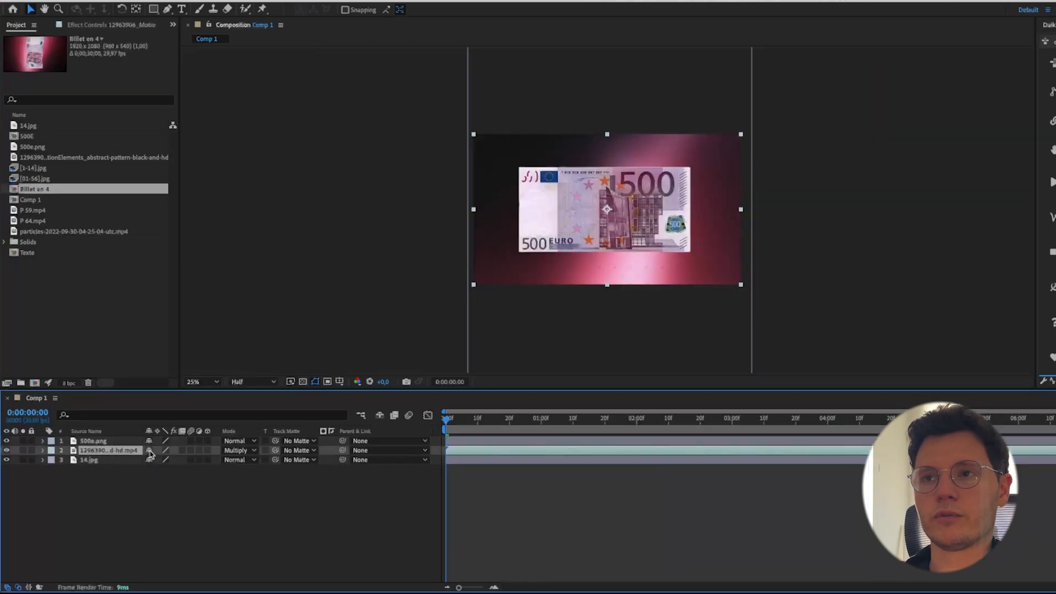
Place 500e.png as the top layer and create a null object directly beneath it, above both background layers.
left_click(103, 460)
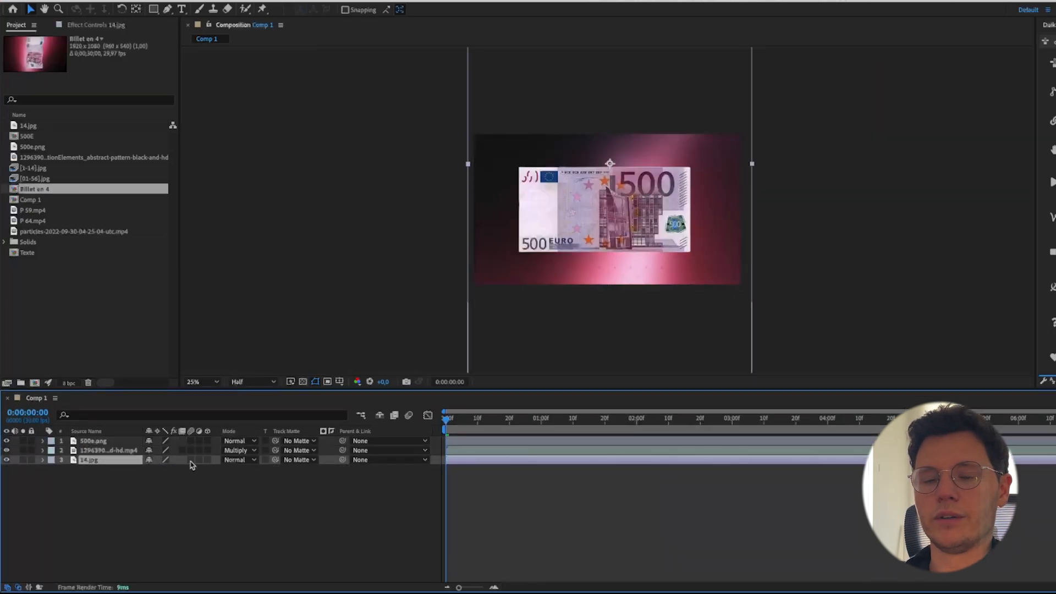
right_click(172, 488)
mouse_move(234, 445)
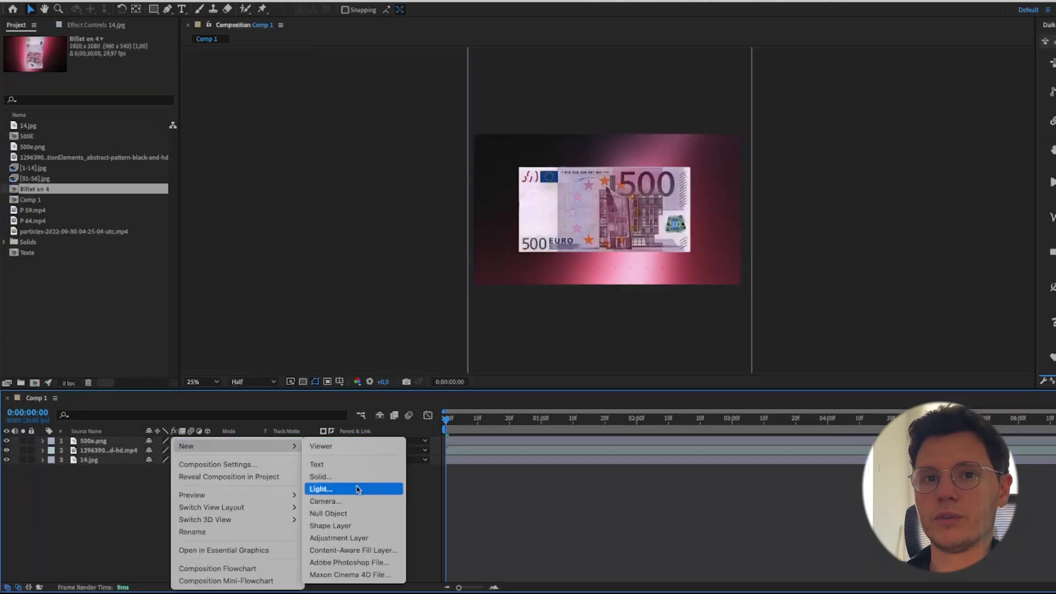
left_click(348, 517)
left_click_drag(110, 443, 110, 455)
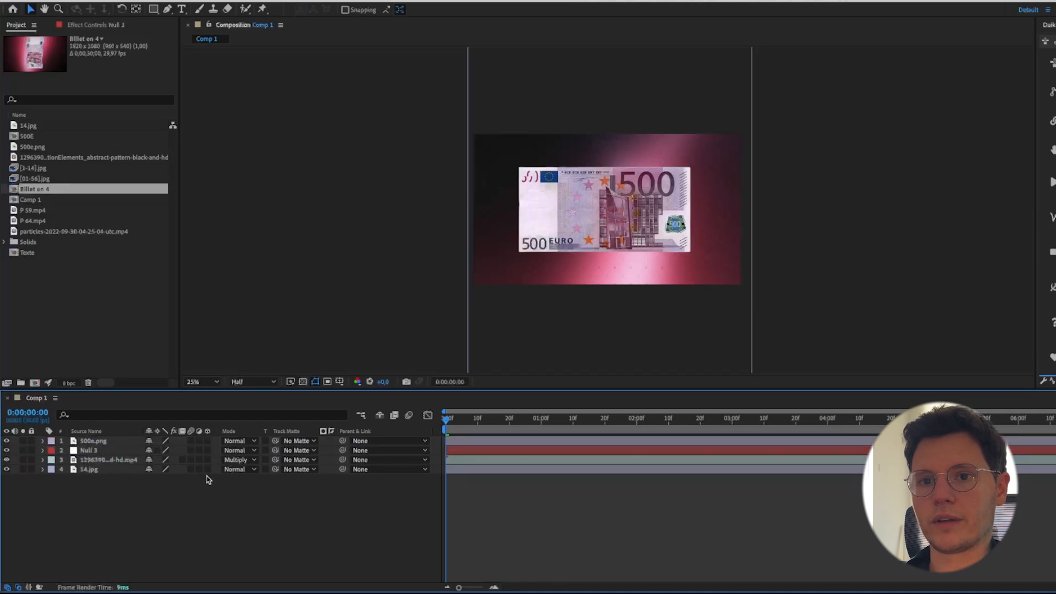
Parent the pattern video and 14.jpg layers to the null object.
left_click(118, 470)
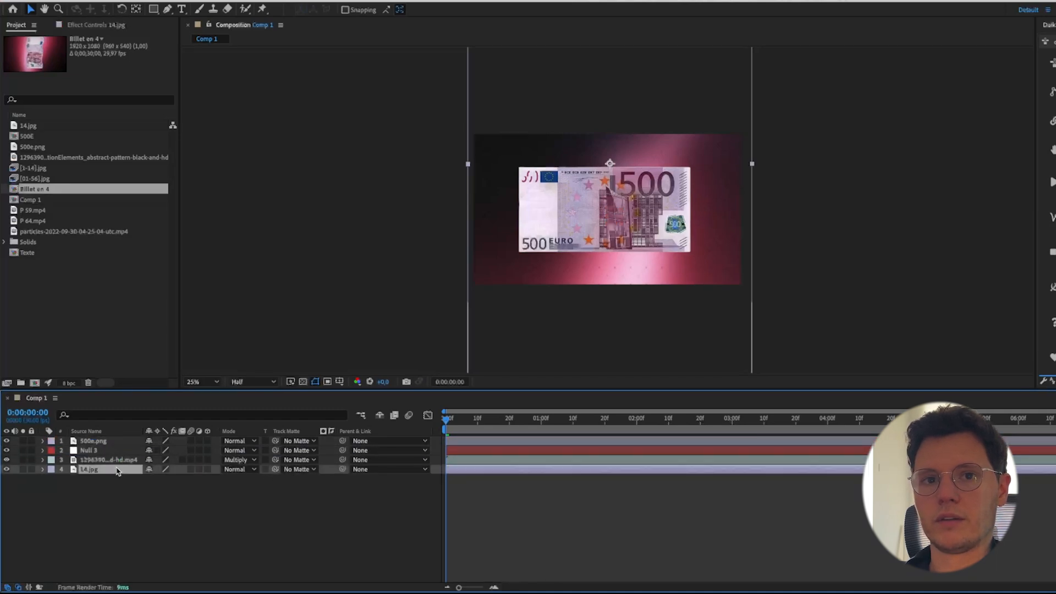
left_click(119, 461, "shift")
left_click_drag(342, 470, 119, 453)
left_click(157, 548)
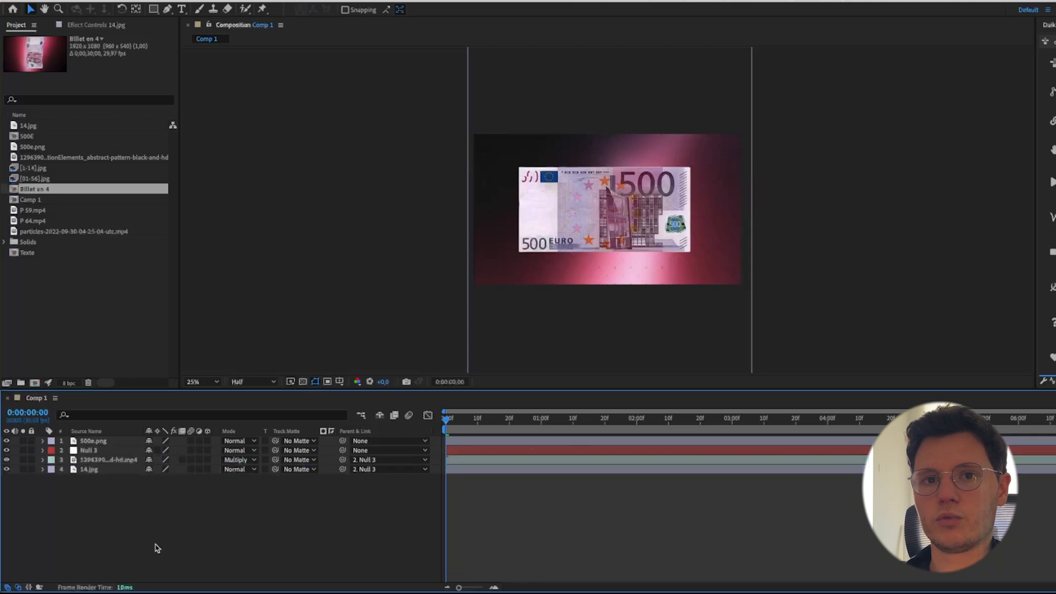
Set the null object's Position to 960, 1775 and add a Position keyframe at the start of the composition.
left_click(99, 452)
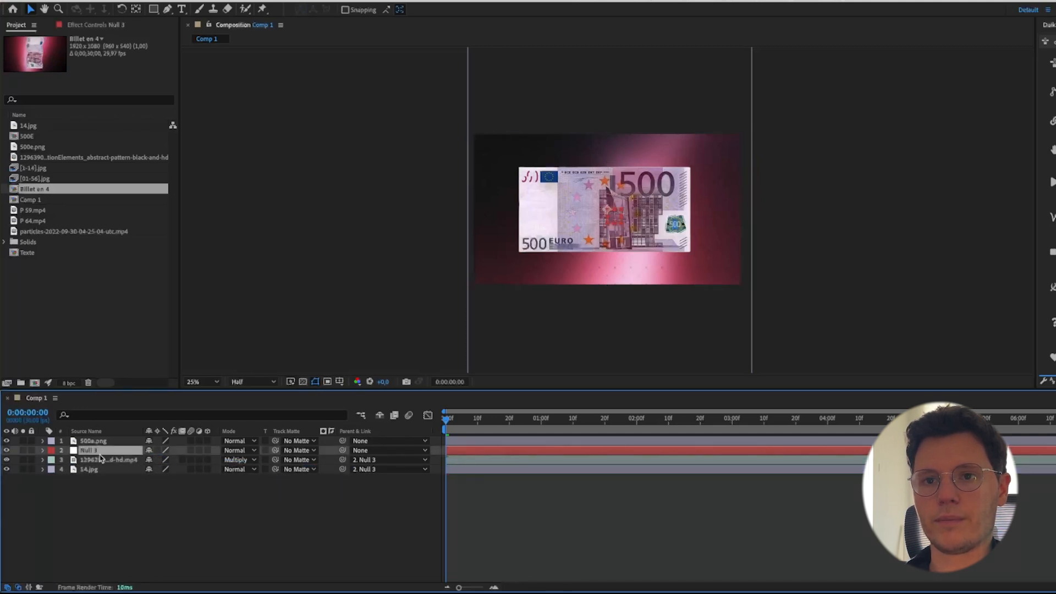
key("p")
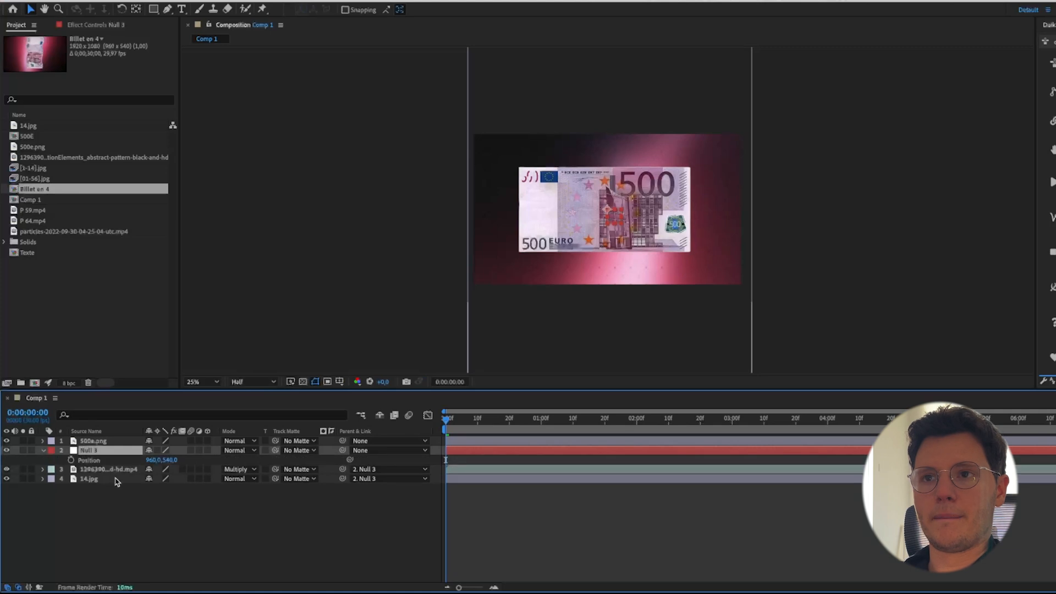
left_click_drag(179, 468, 222, 536)
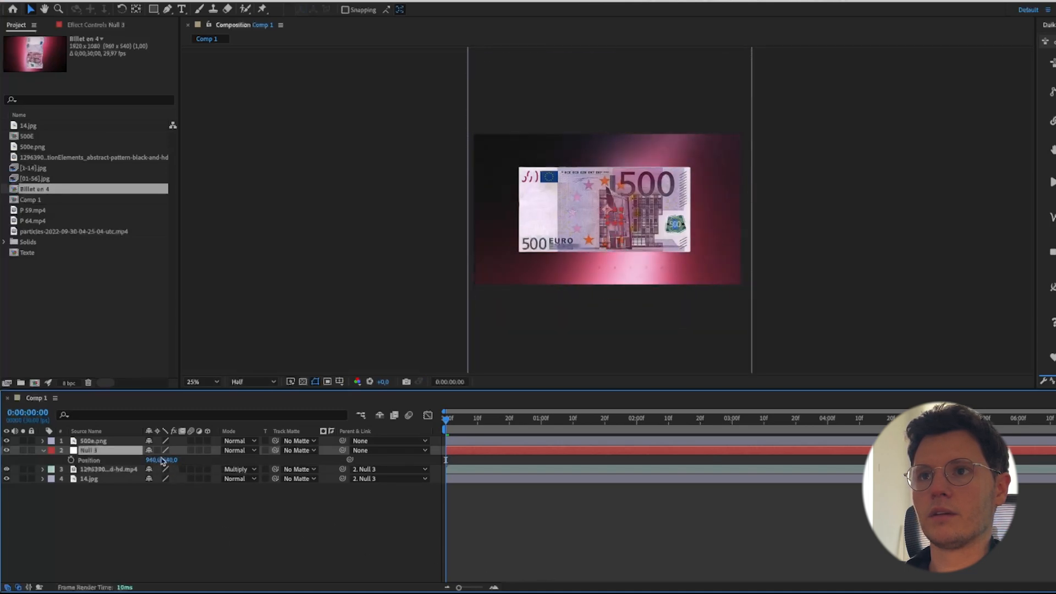
left_click_drag(161, 460, 688, 564)
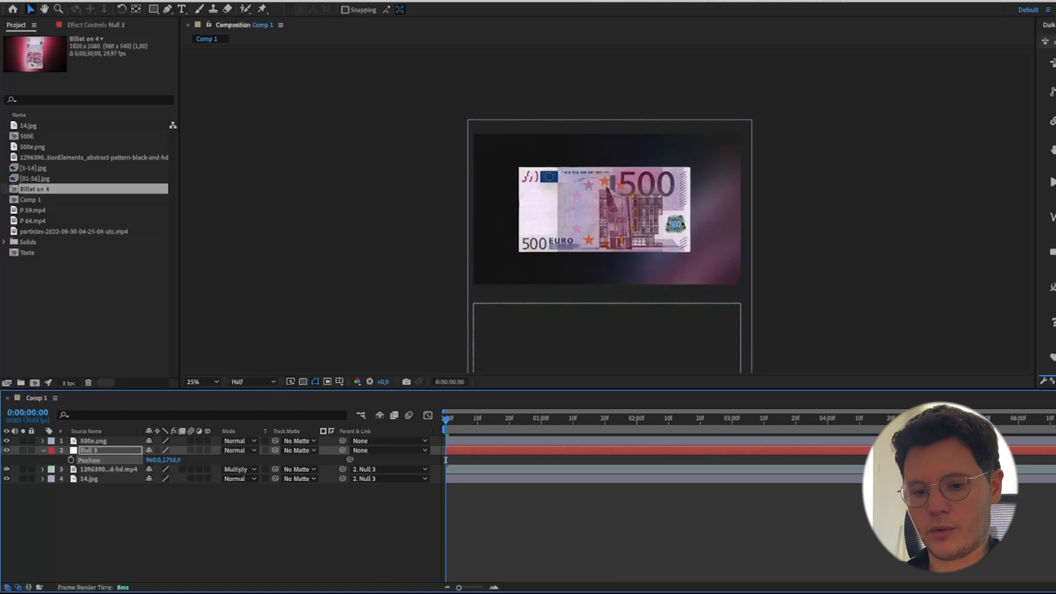
left_click_drag(179, 461, 188, 461)
left_click(70, 461)
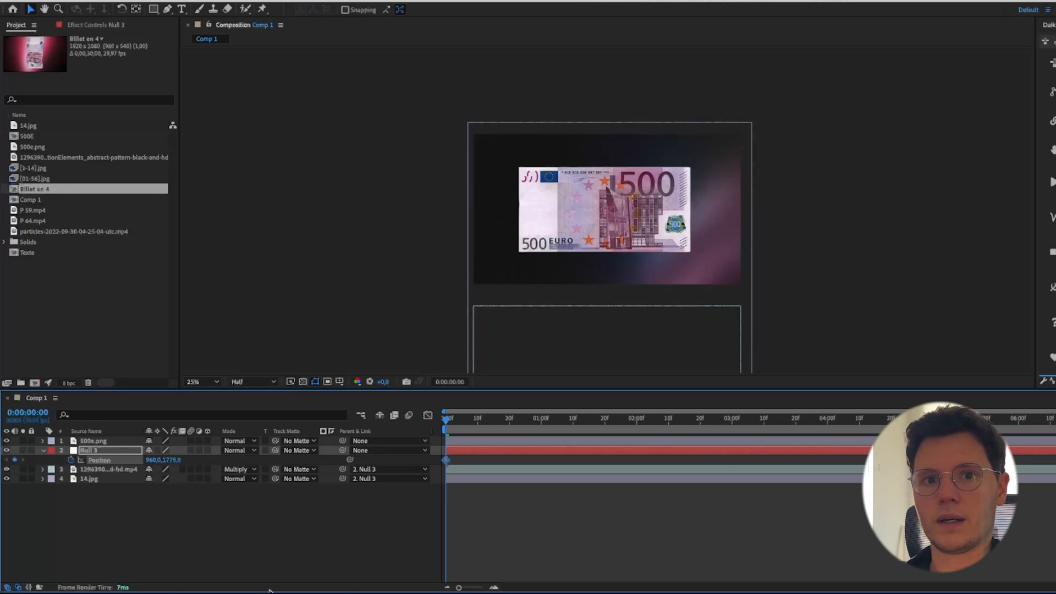
At 0:00:01:01, set the null's vertical position to 0 and apply Easy Ease to the Position keyframes.
left_click(545, 417)
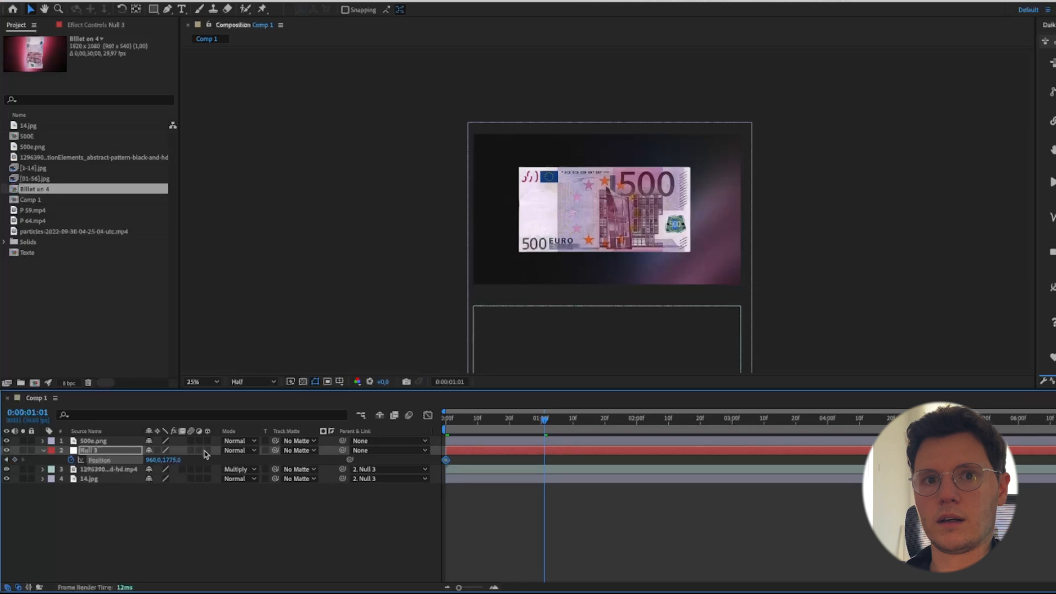
left_click_drag(173, 461, 33, 461)
left_click(165, 460)
type("0")
key("Return")
key("F9")
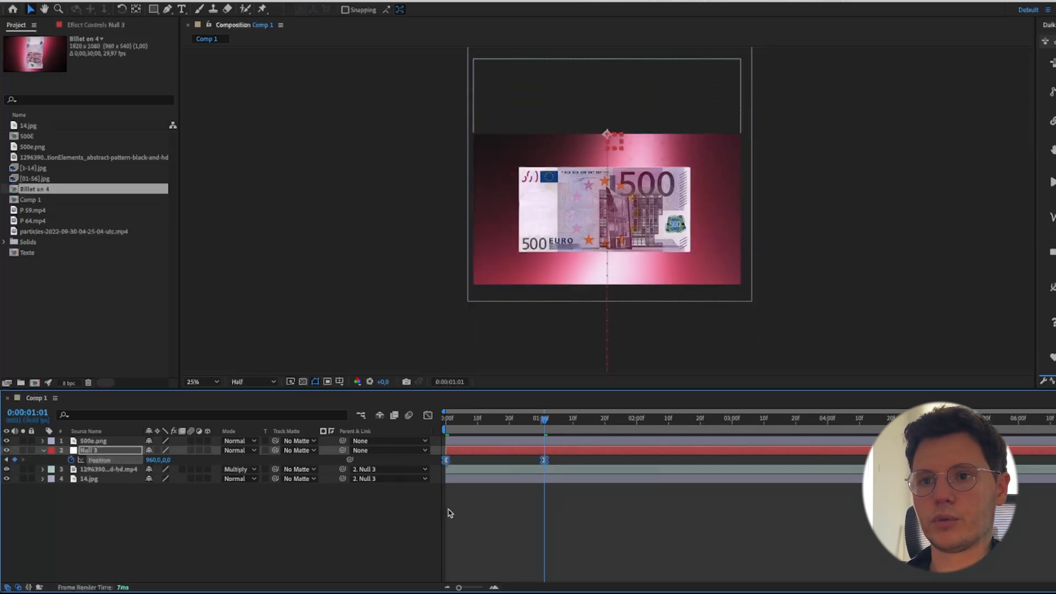
Lengthen the second Position keyframe's ease-in on the speed graph to about mid-move and preview the background motion.
left_click(429, 416)
left_click(538, 557)
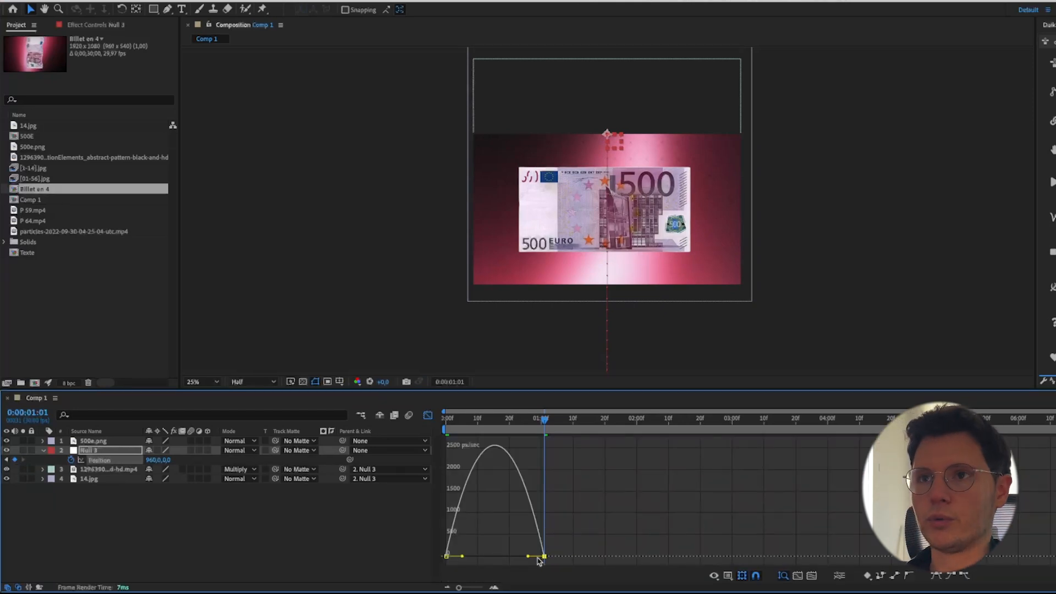
left_click_drag(528, 557, 494, 558)
left_click(447, 420)
key("space")
left_click(234, 494)
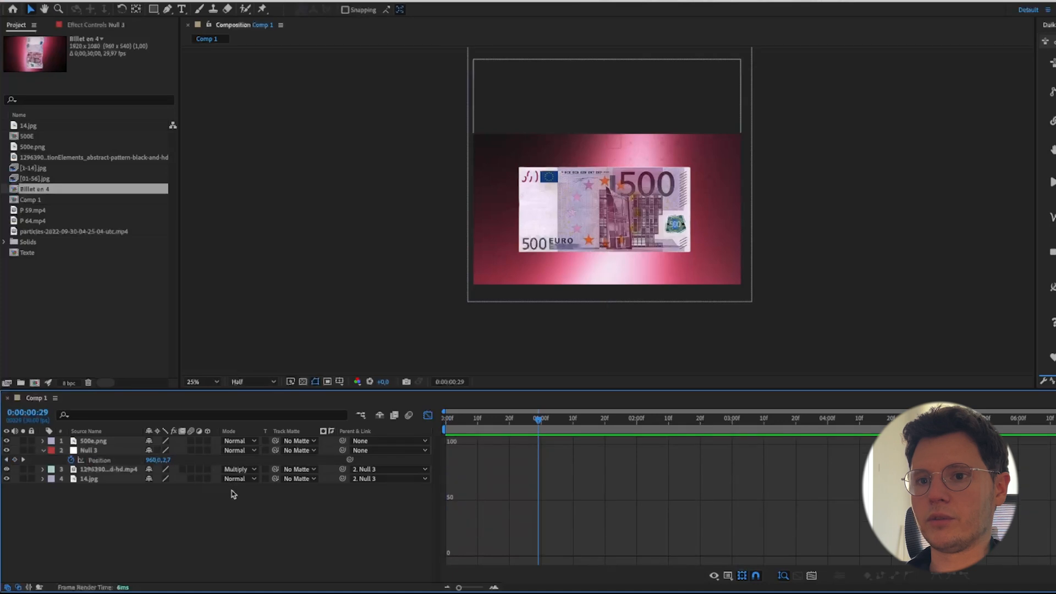
Make the 500e.png layer 3D and add X, Y and Z Rotation keyframes at the start of the composition.
left_click(89, 441)
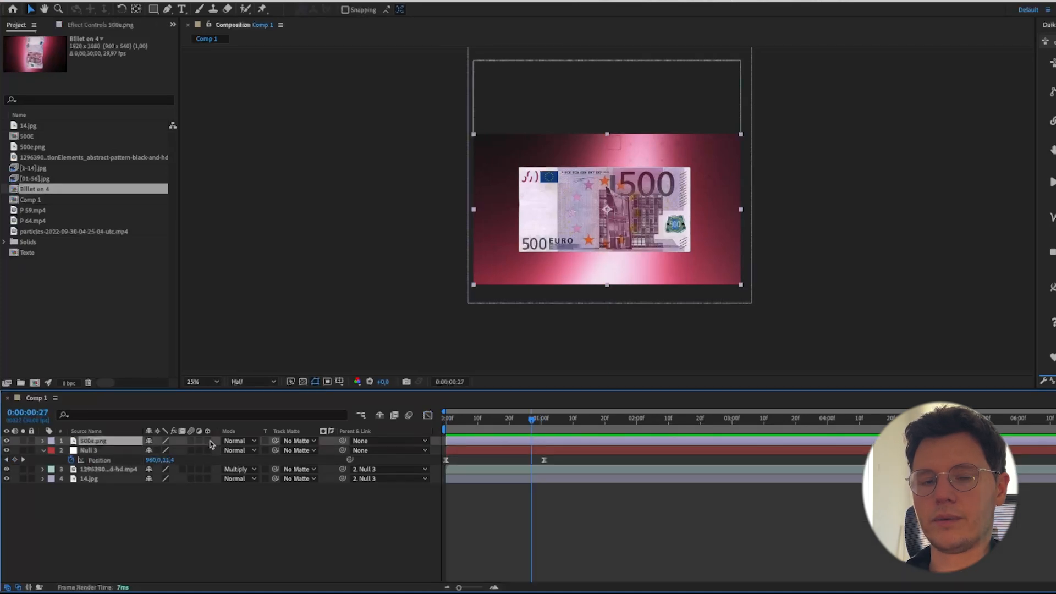
left_click(207, 442)
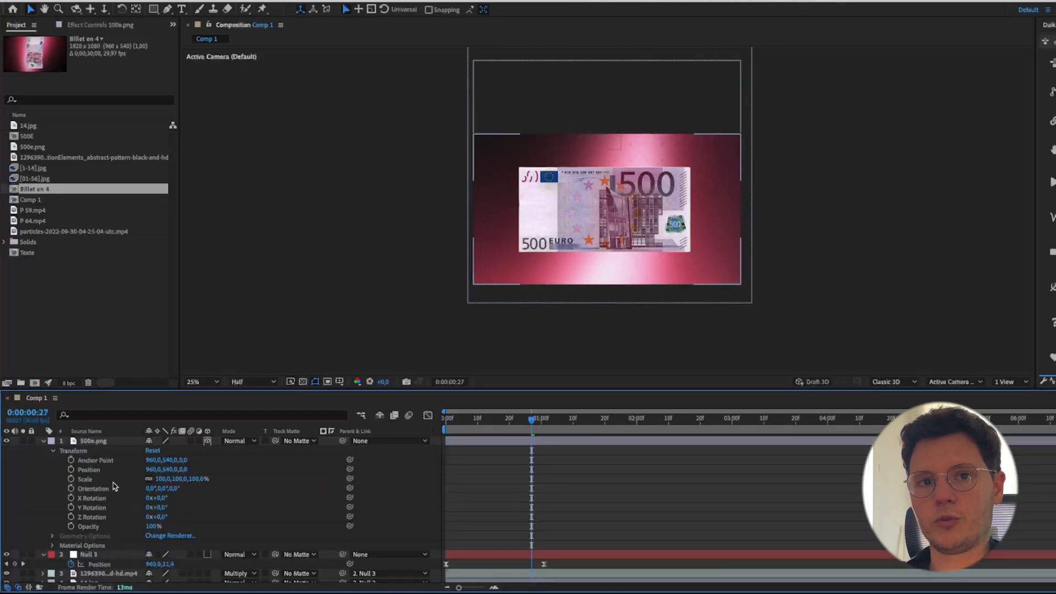
key("Home")
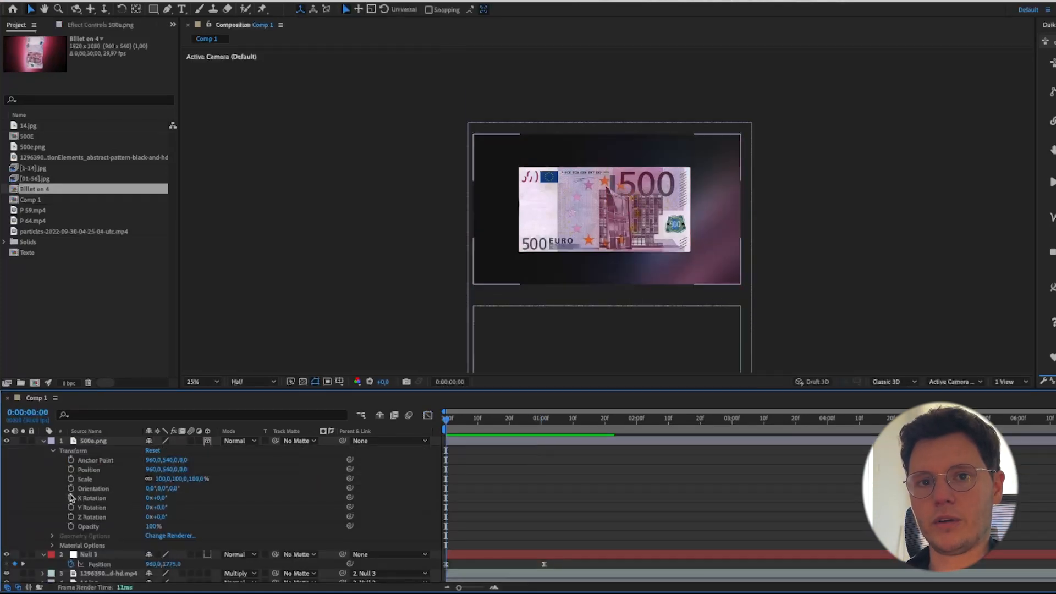
left_click(71, 498)
left_click(71, 507)
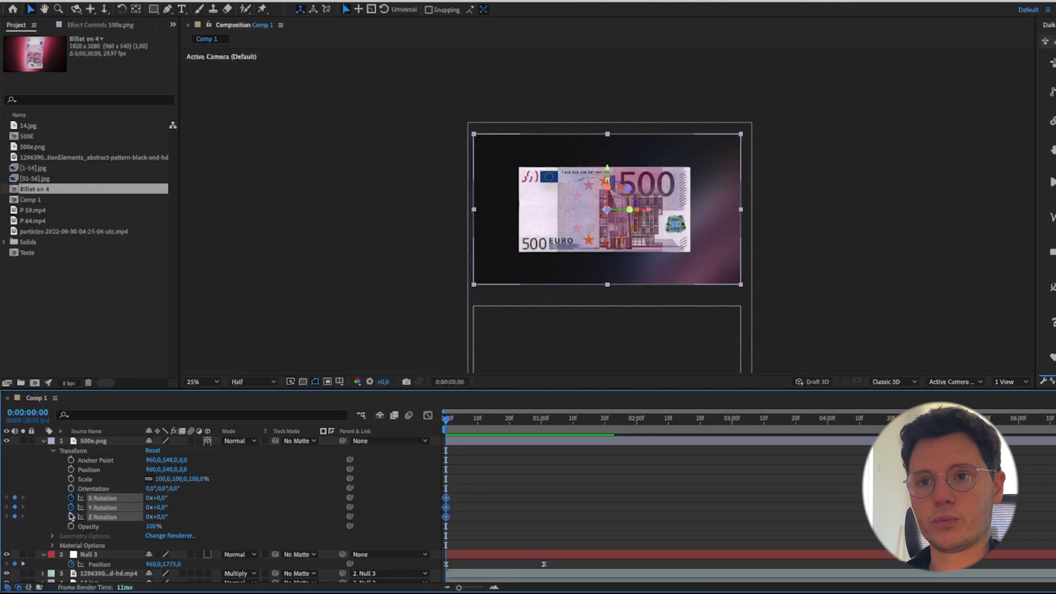
left_click(71, 517)
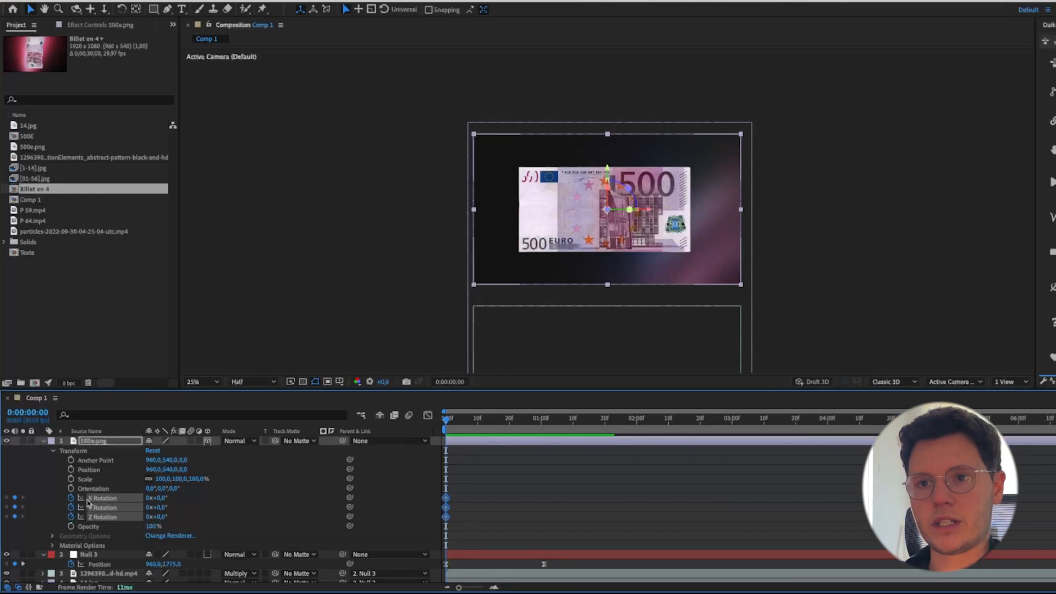
At 0:00:00:26, keyframe the 500e.png layer's X Rotation at 171° and Y Rotation at 180°.
left_click_drag(447, 420, 530, 440)
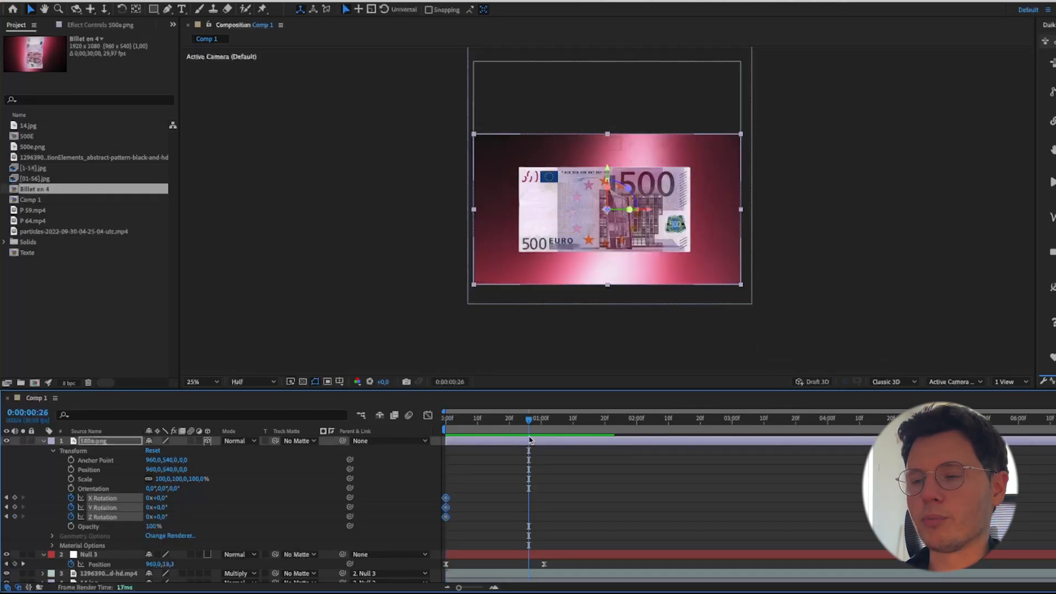
left_click(157, 498)
type("180")
key("Return")
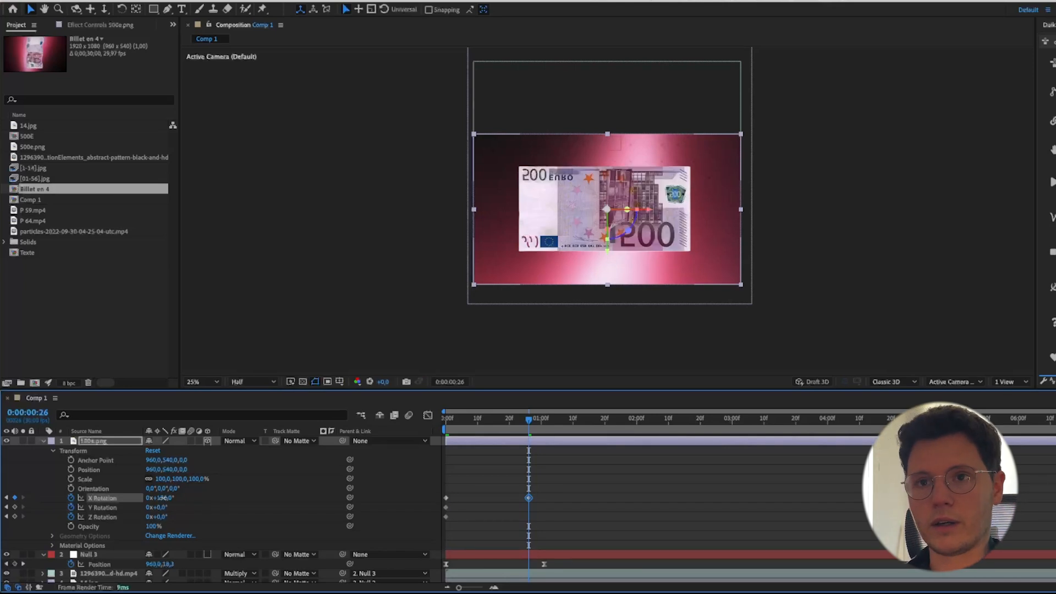
Set the 500e.png layer's starting Z Rotation keyframe at 0:00:00:00 to 80°.
left_click(161, 517)
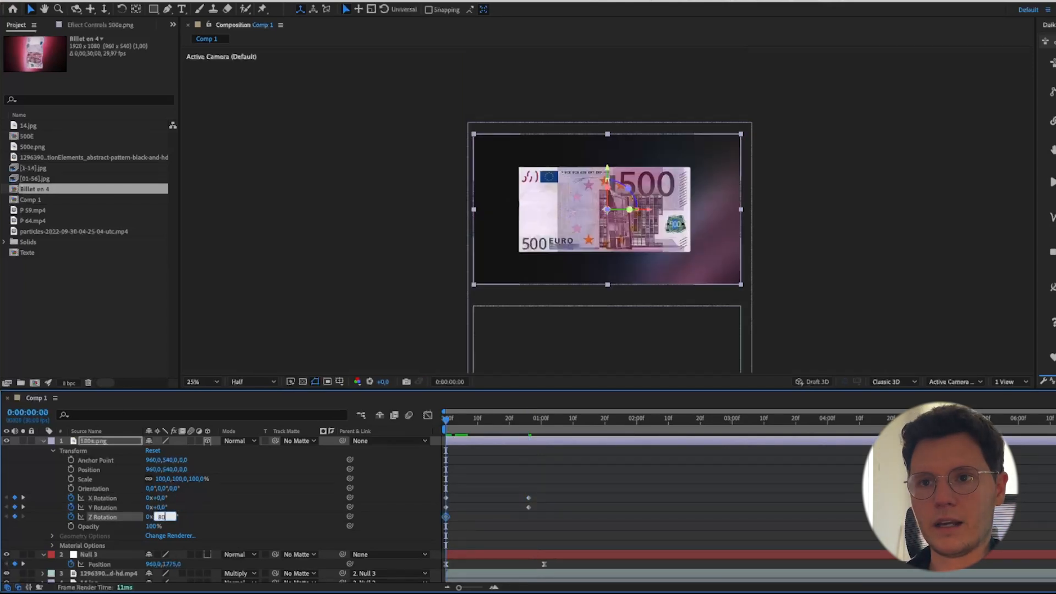
type("80")
key("Return")
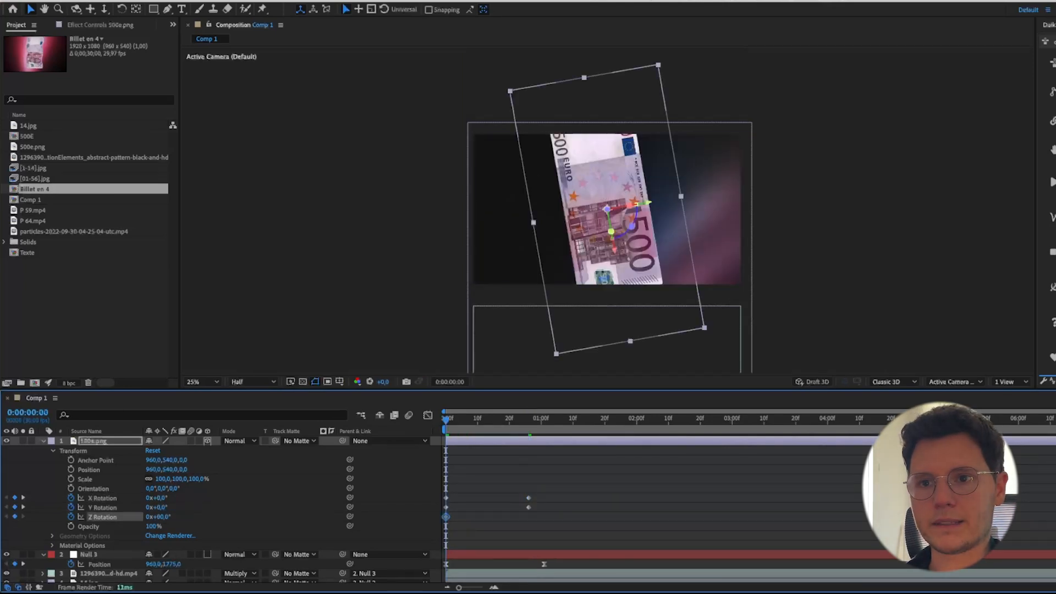
At 0:00:00:26, keyframe the 500e.png layer's Z Rotation at 180° and preview the animation.
left_click_drag(525, 435, 528, 435)
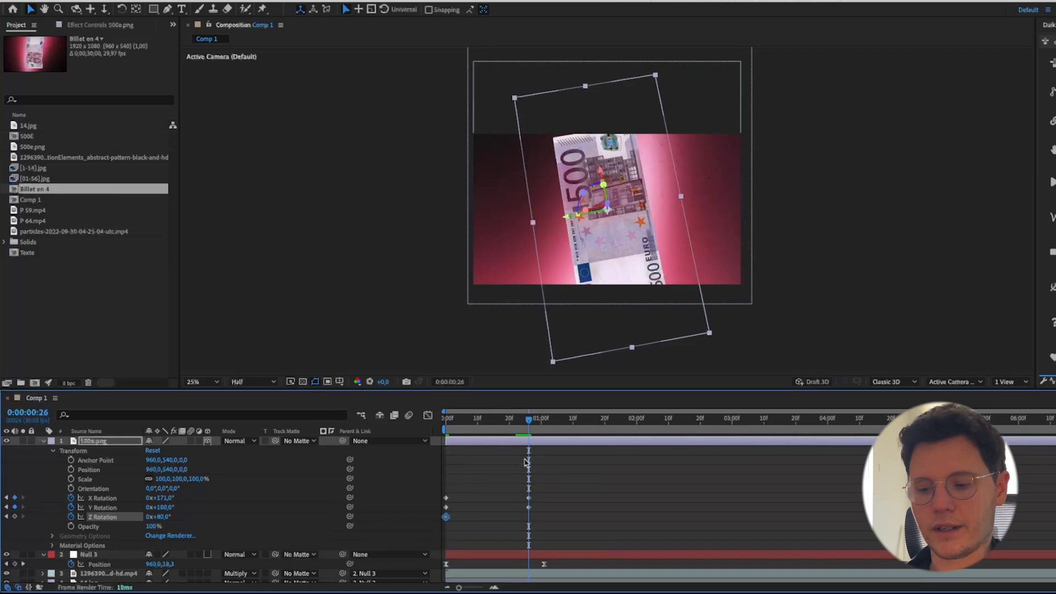
left_click(158, 518)
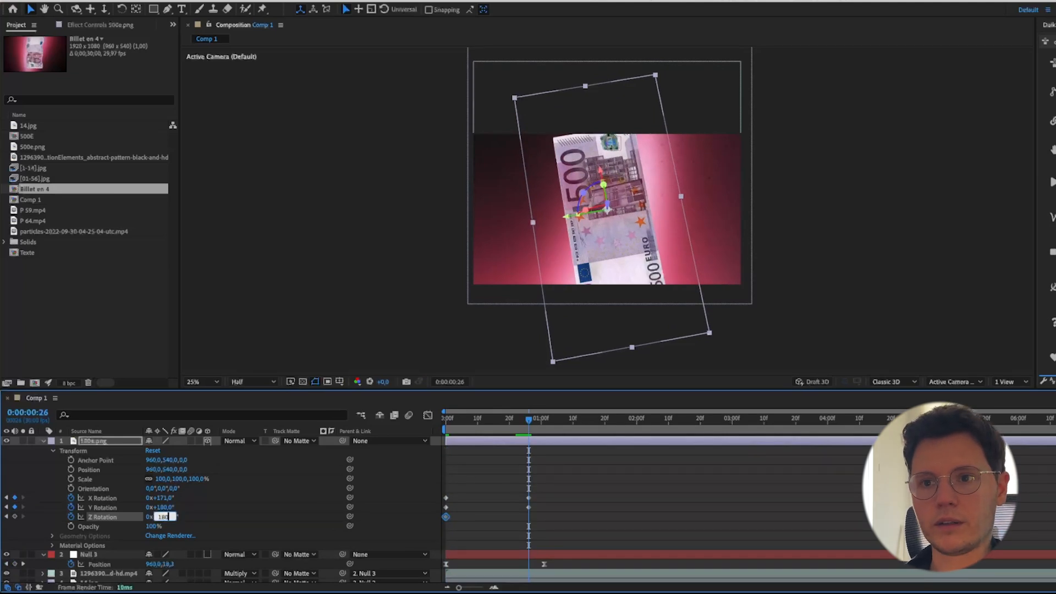
type("180")
key("Return")
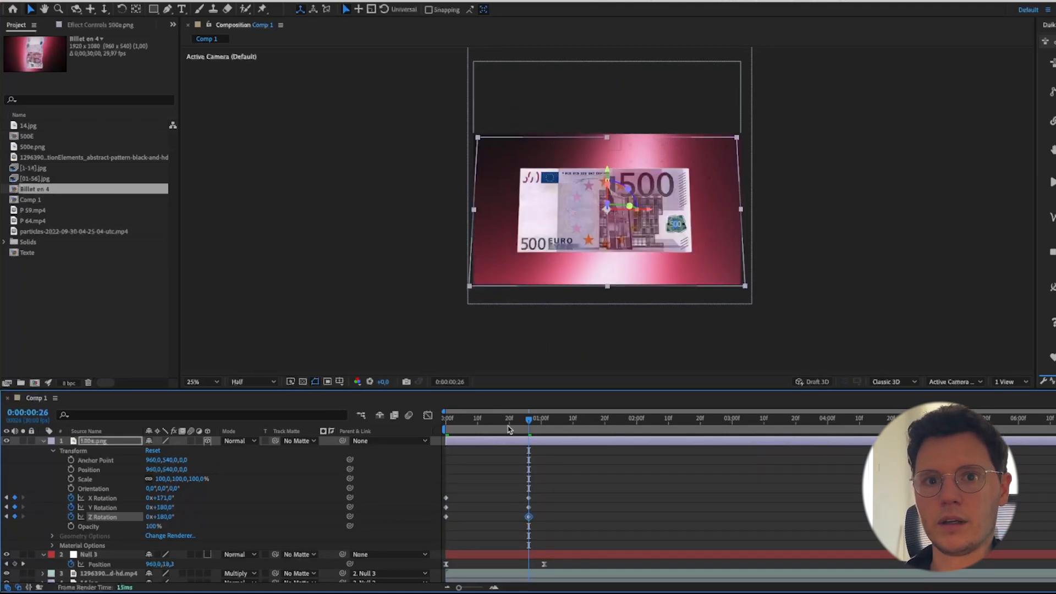
key("space")
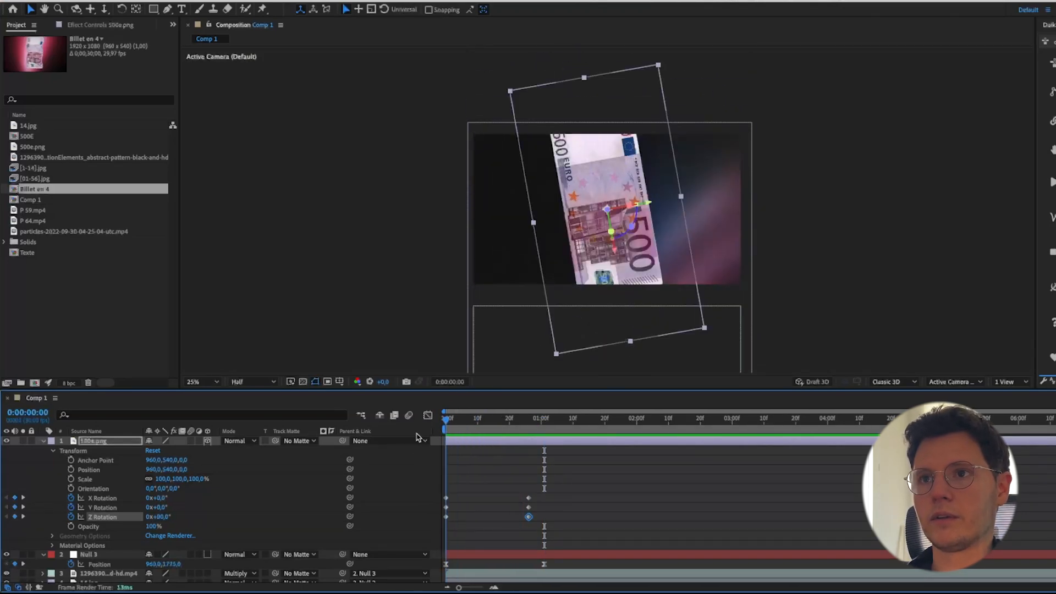
Easy Ease all of the 500e.png layer's rotation keyframes, lengthen the ending ease on the graph to about mid-move, and preview the rotation.
left_click_drag(577, 466, 410, 517)
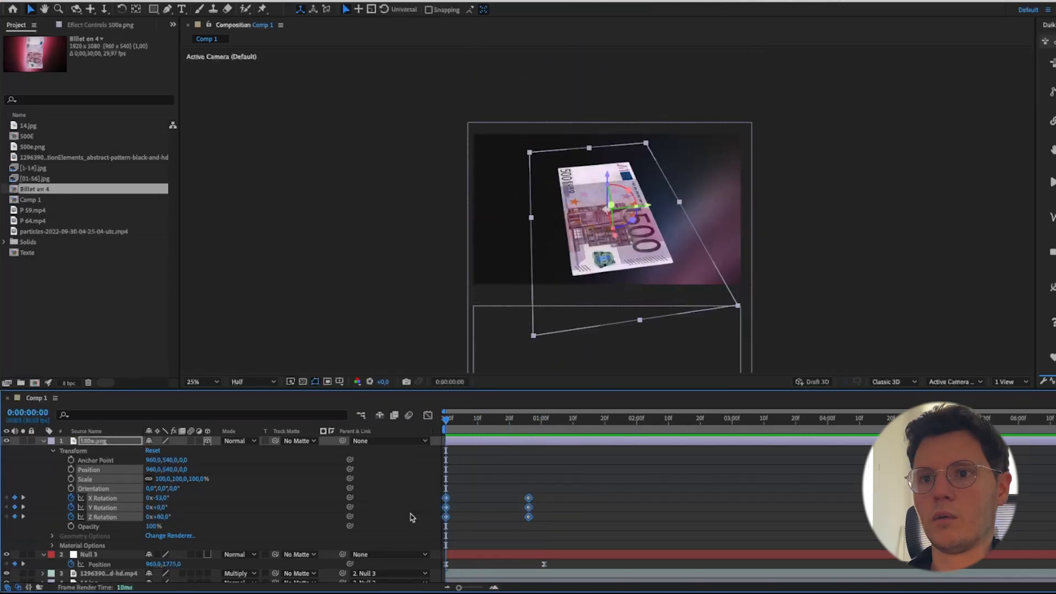
left_click(428, 416)
left_click_drag(516, 557, 488, 557)
left_click(490, 512)
left_click(428, 415)
left_click(468, 421)
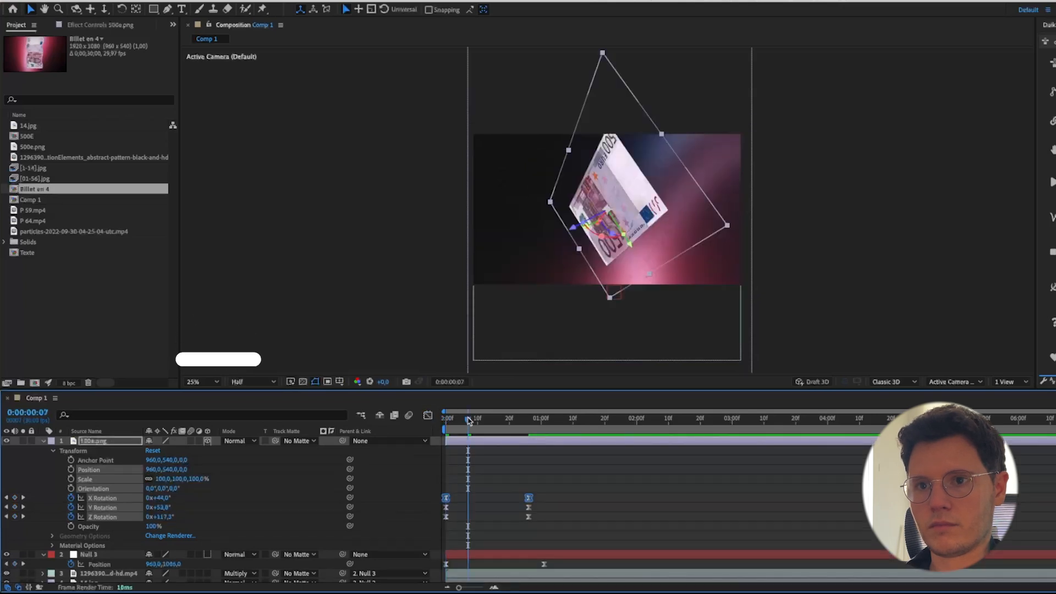
left_click(484, 447)
key("Home")
key("space")
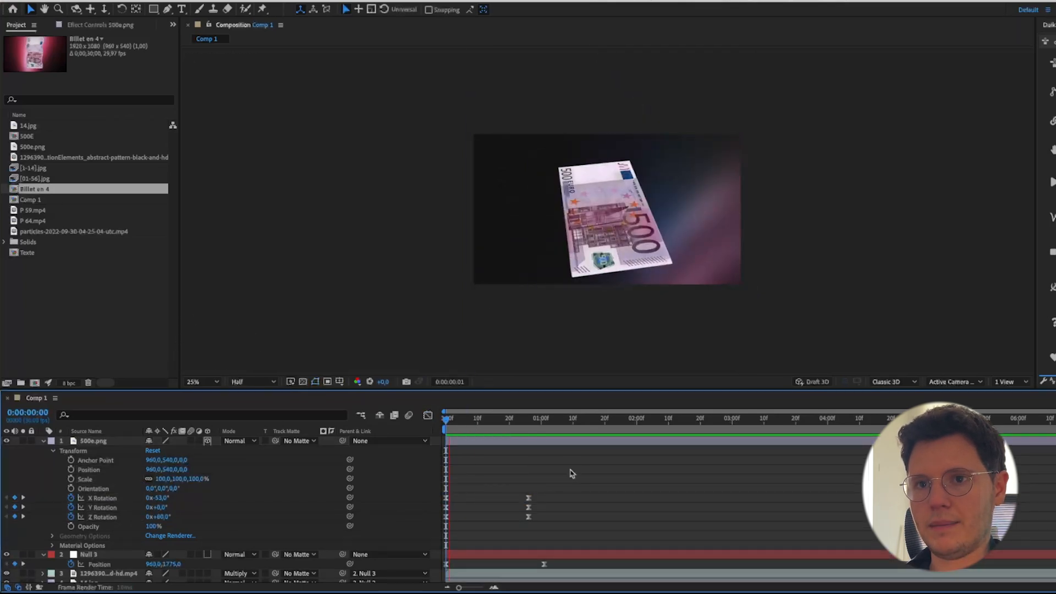
key("space")
Move the 500e.png layer's ending X, Y and Z Rotation keyframes to about 0:00:01:14 and preview the slower rotation.
left_click_drag(567, 480, 592, 517)
left_click(531, 475)
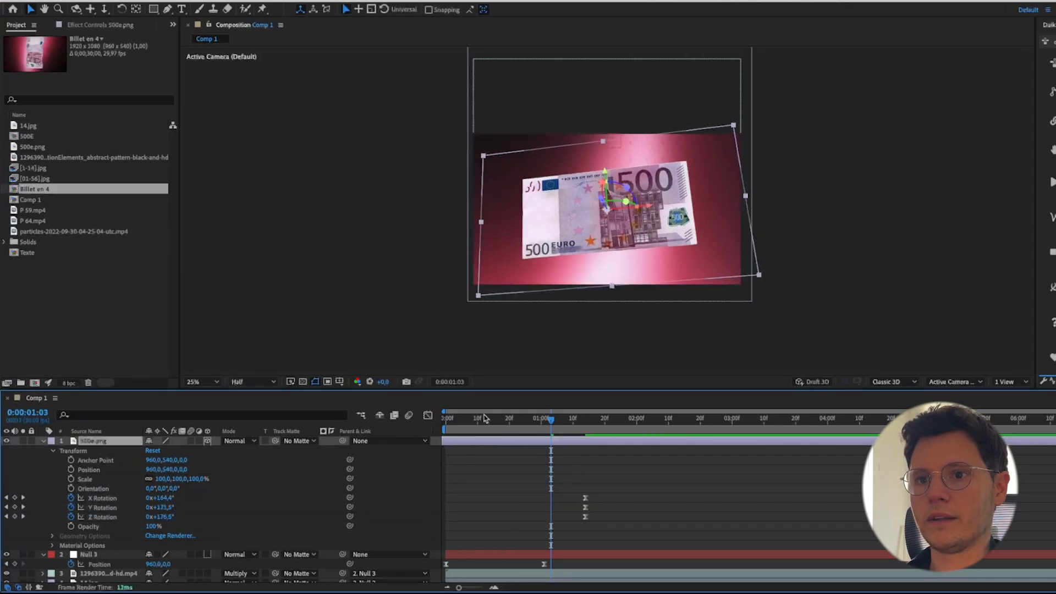
left_click_drag(484, 419, 416, 428)
key("space")
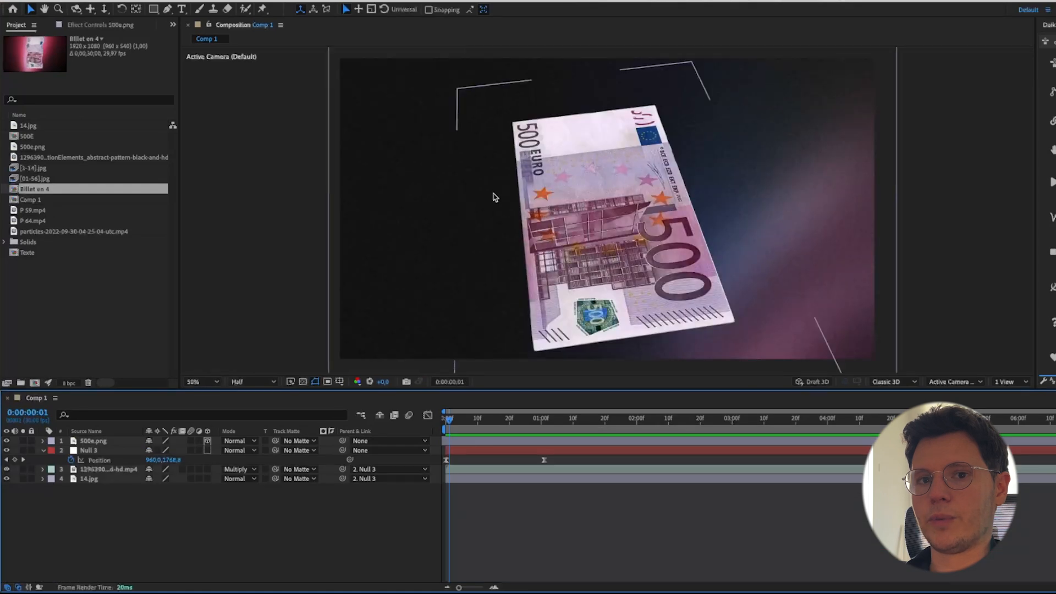
Draw a straight vertical line with the Pen tool beside the banknote, about half the frame high, with a white 4 px stroke.
left_click(167, 9)
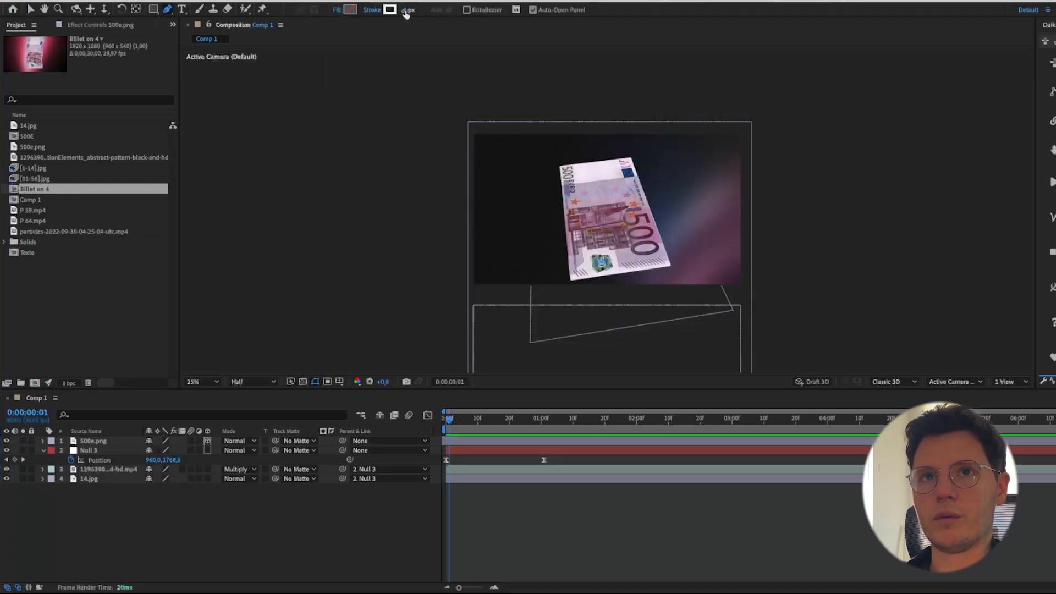
left_click(520, 160)
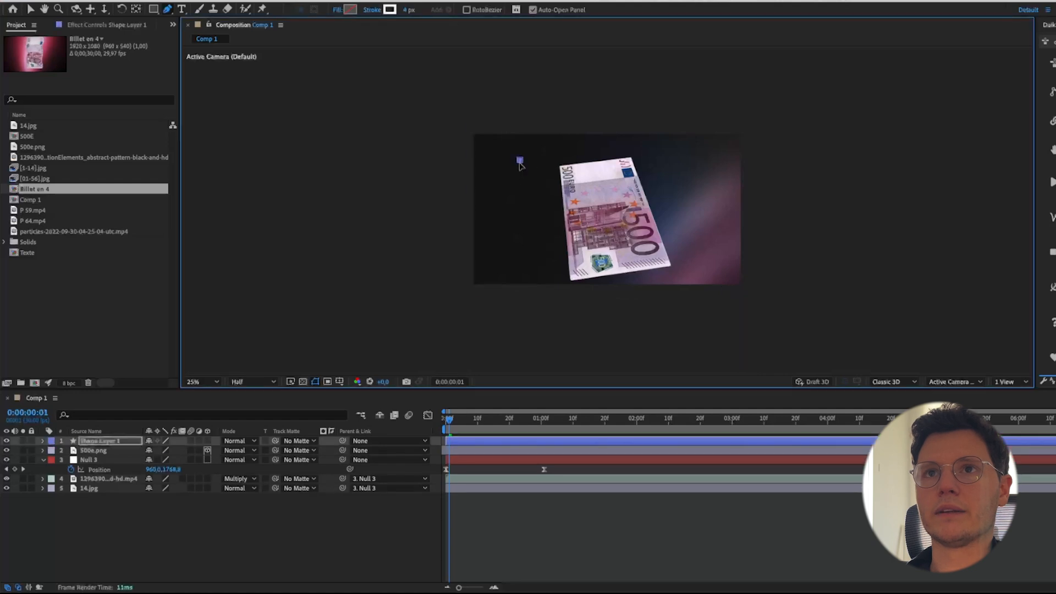
left_click(518, 236)
left_click_drag(519, 237, 521, 239)
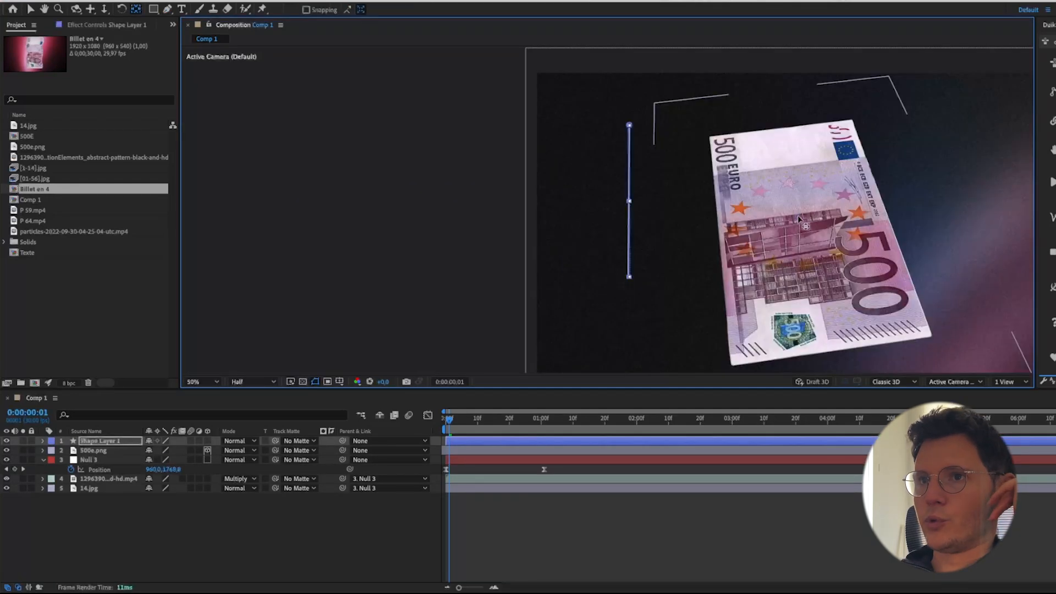
scroll(798, 215, "up", 1)
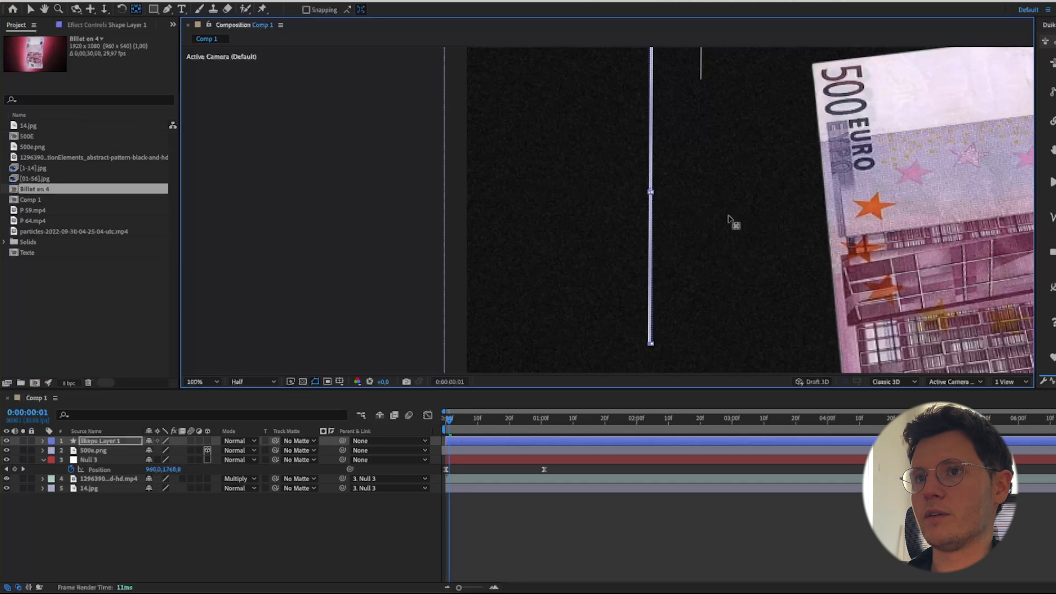
scroll(731, 222, "down", 2)
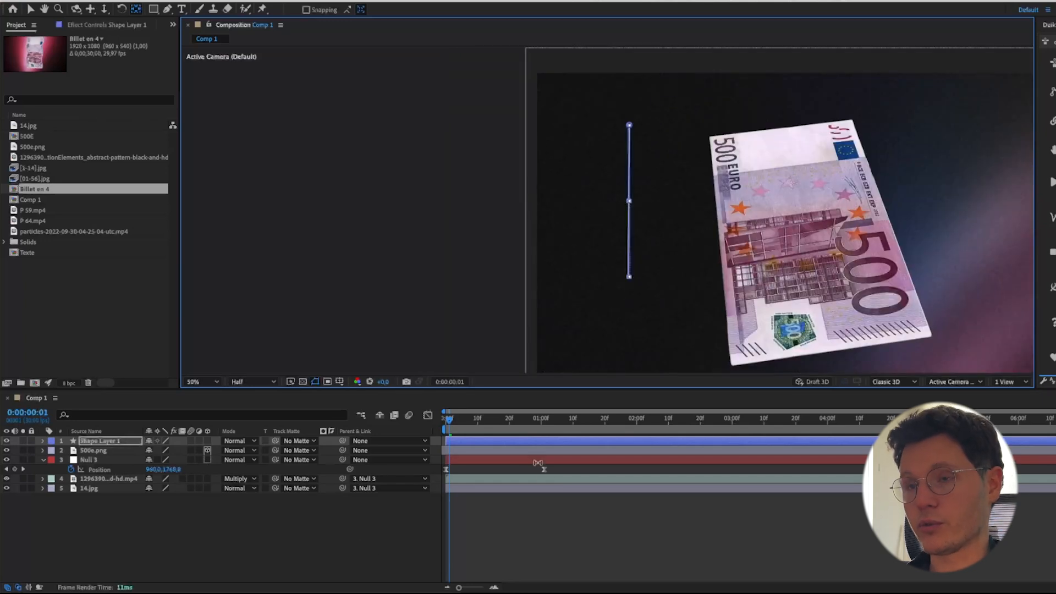
Animate the line's Position upward, keyframing it above the frame at 0:00:01:00 and lower at 0:00:00:00, and preview the move.
left_click_drag(520, 418, 456, 419)
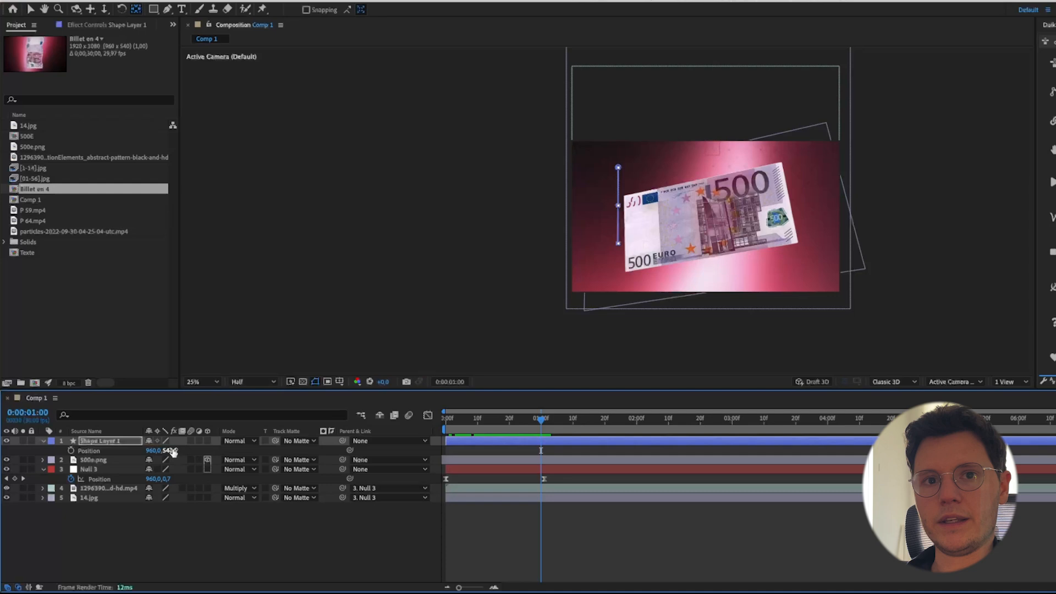
left_click(88, 450)
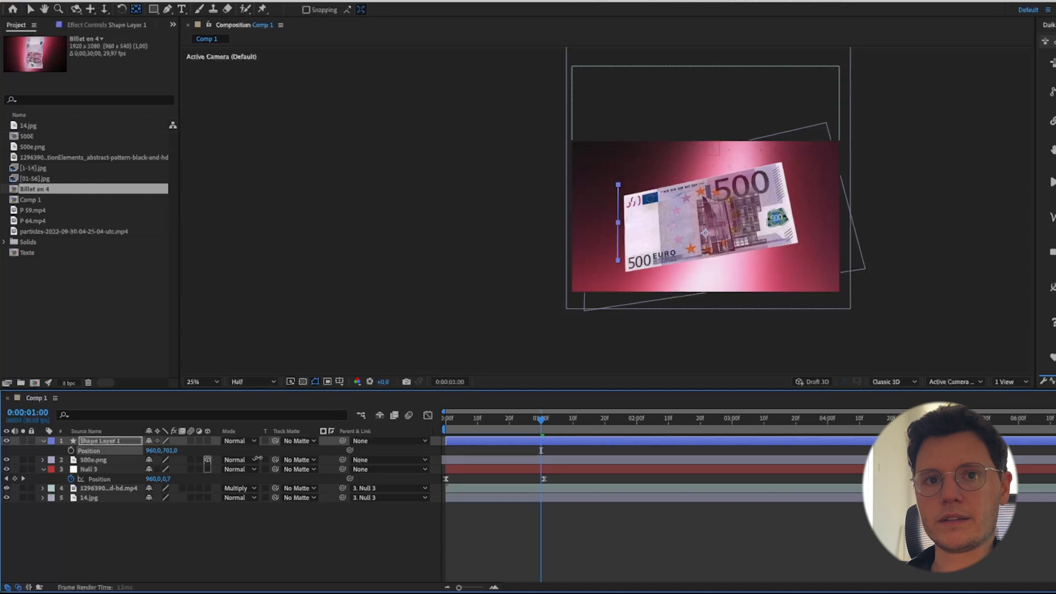
left_click_drag(378, 473, 118, 451)
left_click(71, 451)
left_click_drag(470, 422, 444, 423)
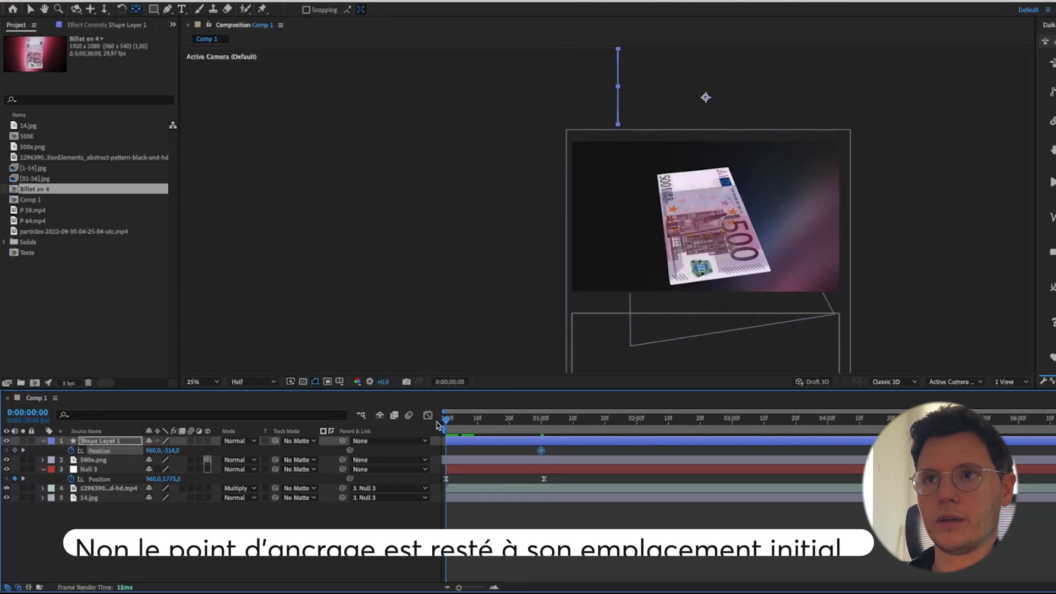
left_click_drag(166, 450, 266, 447)
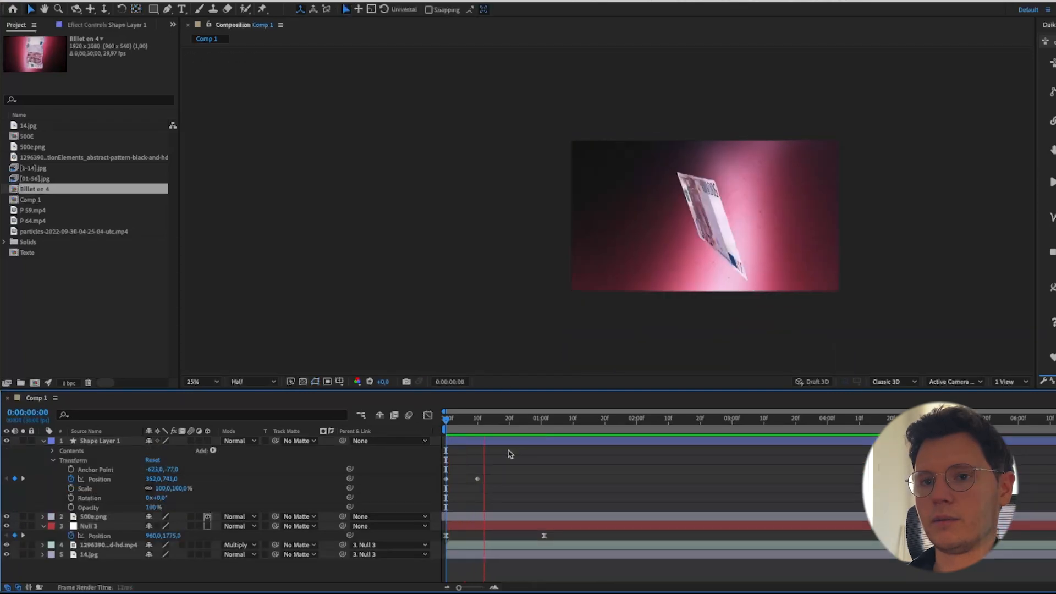
key("space")
Enable motion blur for Shape Layer 1 and the composition, and move the layer's second Position keyframe to 0:00:00:08.
left_click_drag(494, 468, 424, 489)
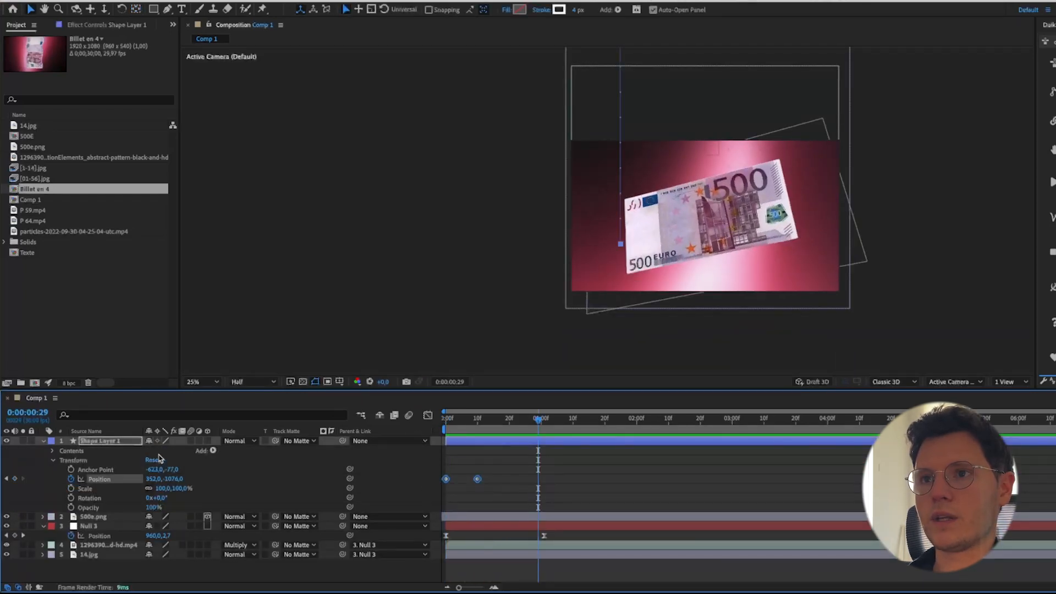
left_click(190, 442)
left_click(451, 497)
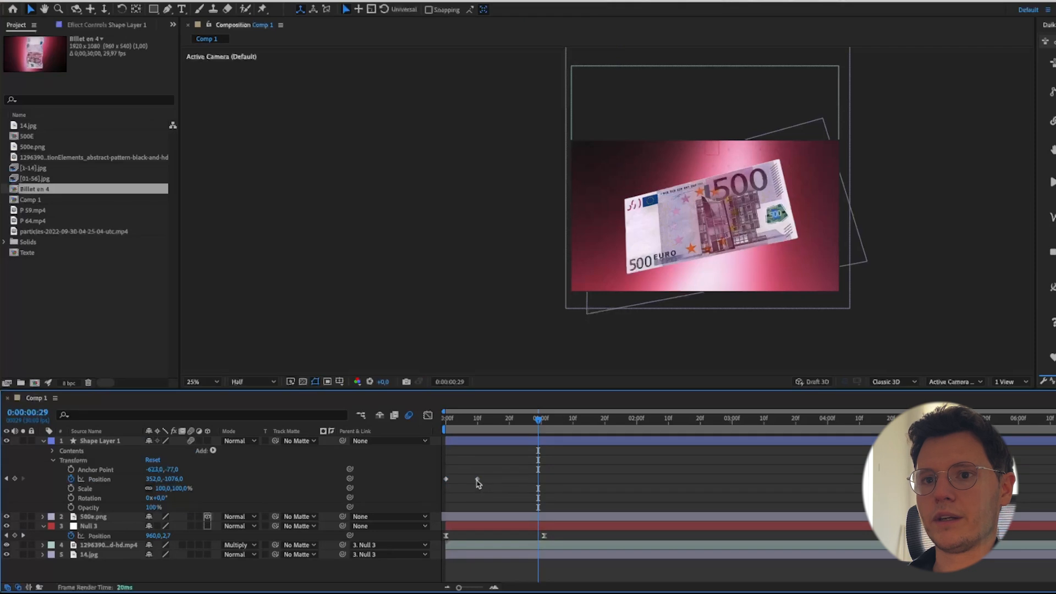
left_click_drag(478, 480, 472, 477)
left_click_drag(472, 420, 397, 429)
key("space")
Shift both of Shape Layer 1's Position keyframes to about 0:00:00:06 and 0:00:00:14 and preview the timing.
left_click_drag(484, 471, 445, 483)
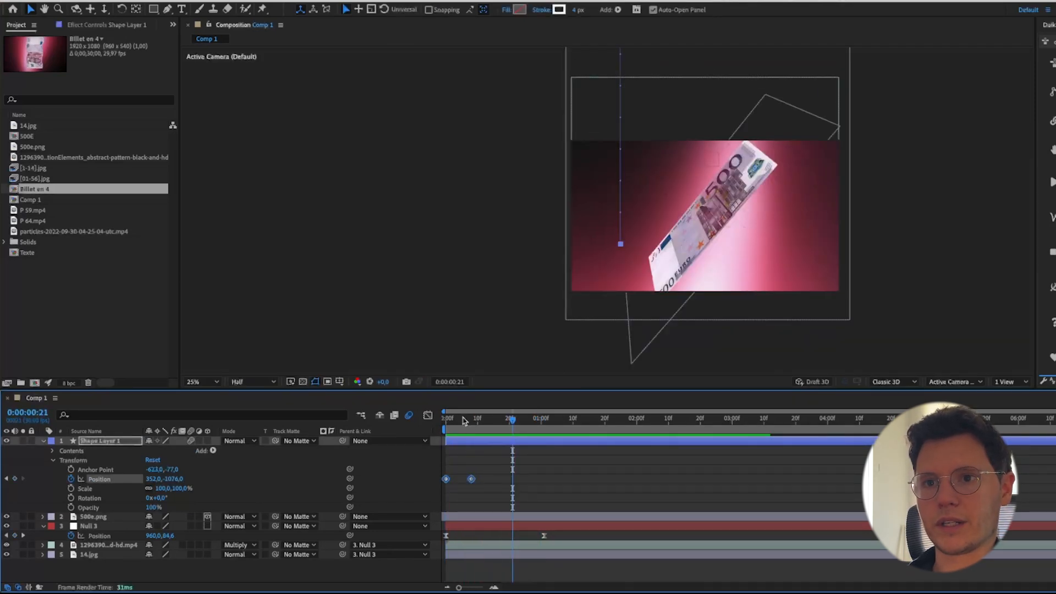
left_click_drag(463, 418, 447, 425)
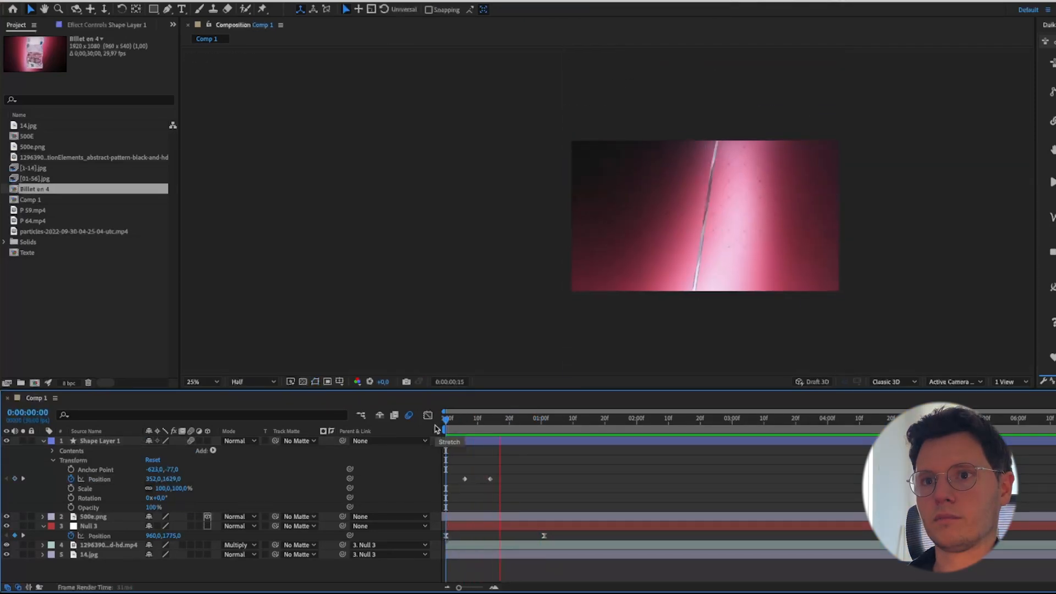
left_click(477, 443)
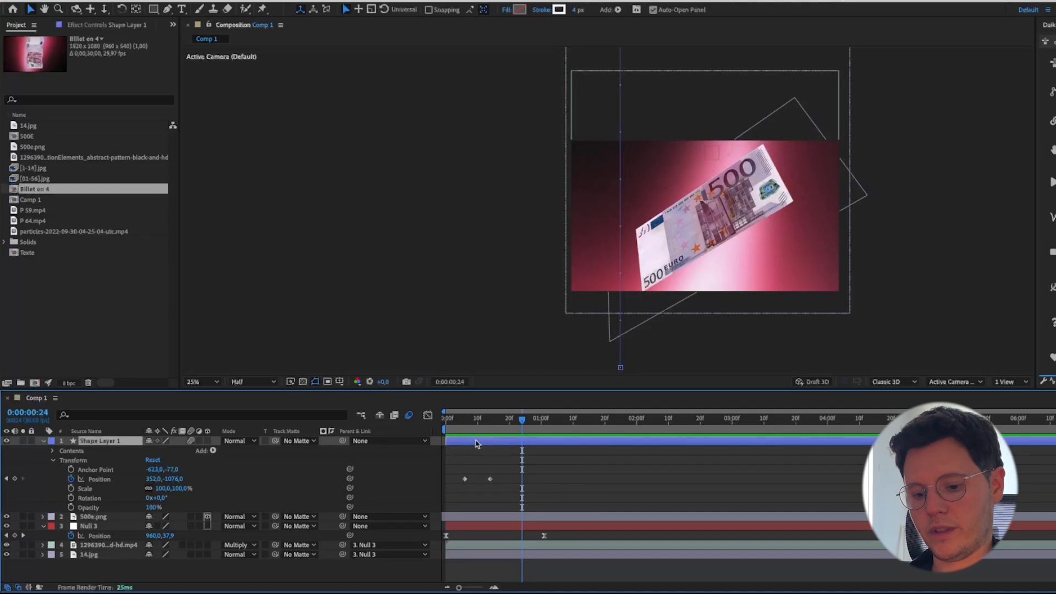
Rename Shape Layer 1 as Speed line and duplicate it, starting the duplicate about four frames later.
right_click(108, 443)
left_click(160, 557)
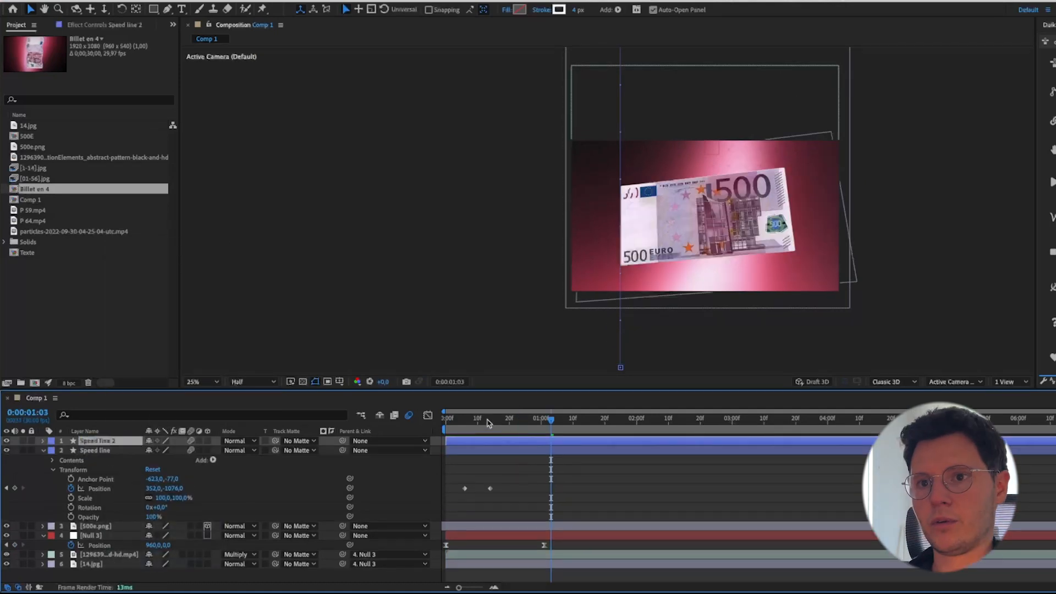
left_click_drag(487, 423, 447, 428)
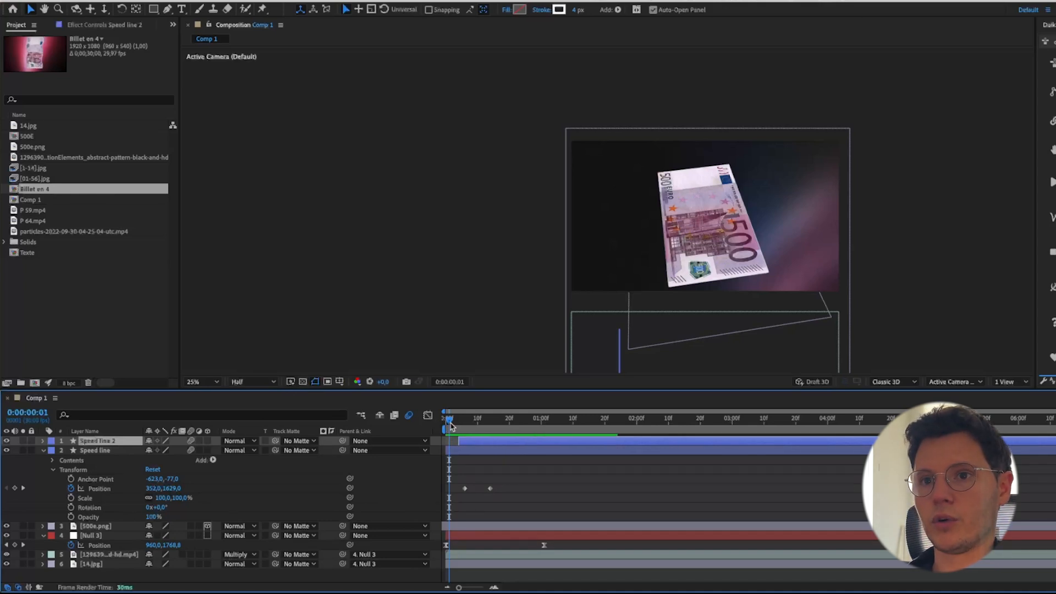
left_click_drag(450, 427, 491, 440)
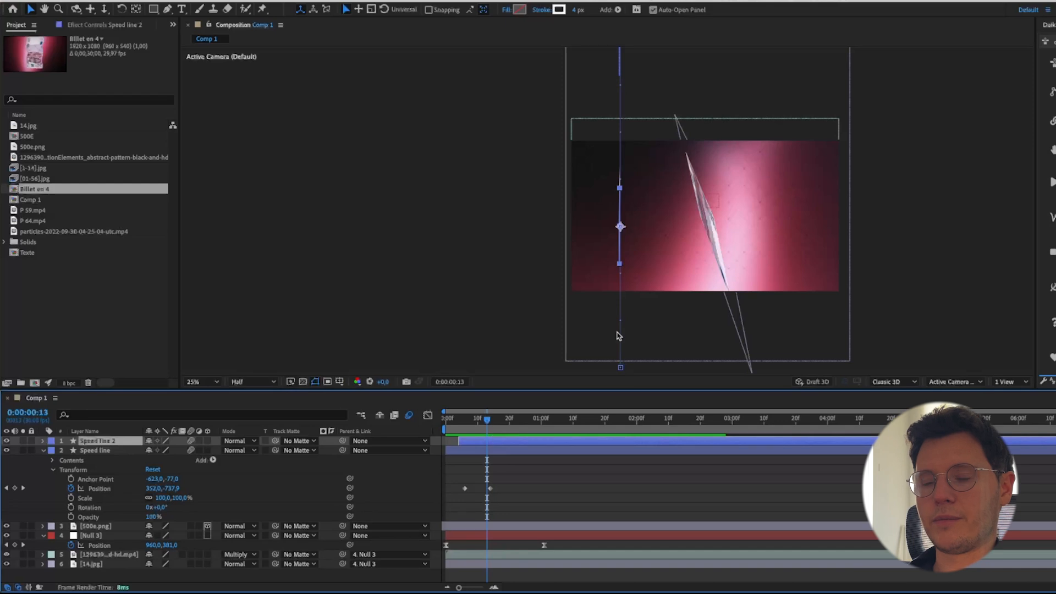
Shift Speed line 2 sideways by setting its Position X to 589 at the first keyframe and 570 at the second, and preview both lines.
left_click(627, 153)
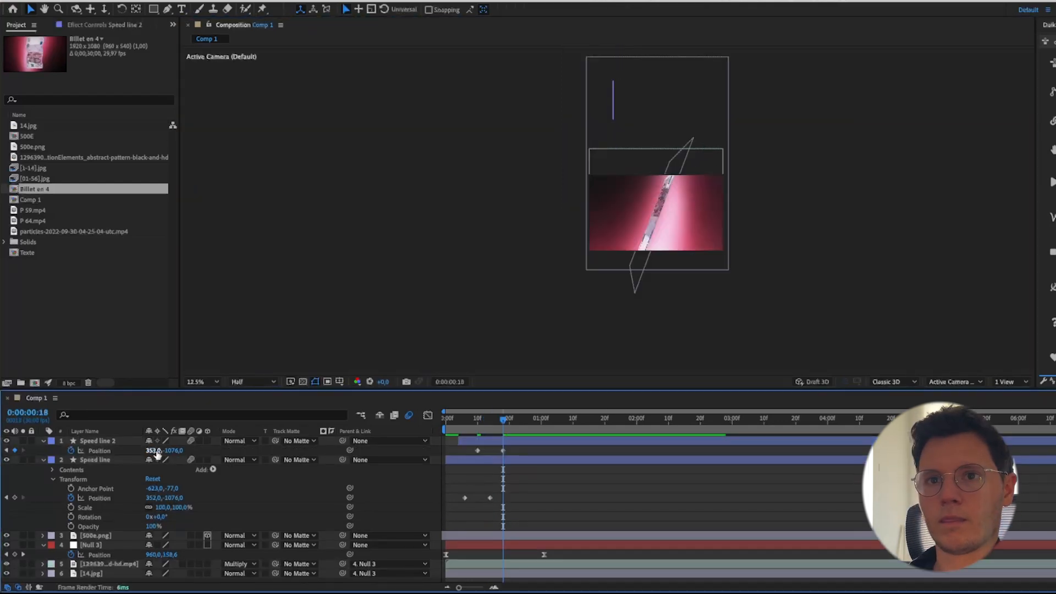
left_click_drag(616, 99, 628, 101)
left_click_drag(274, 451, 278, 452)
left_click_drag(488, 419, 385, 422)
key("space")
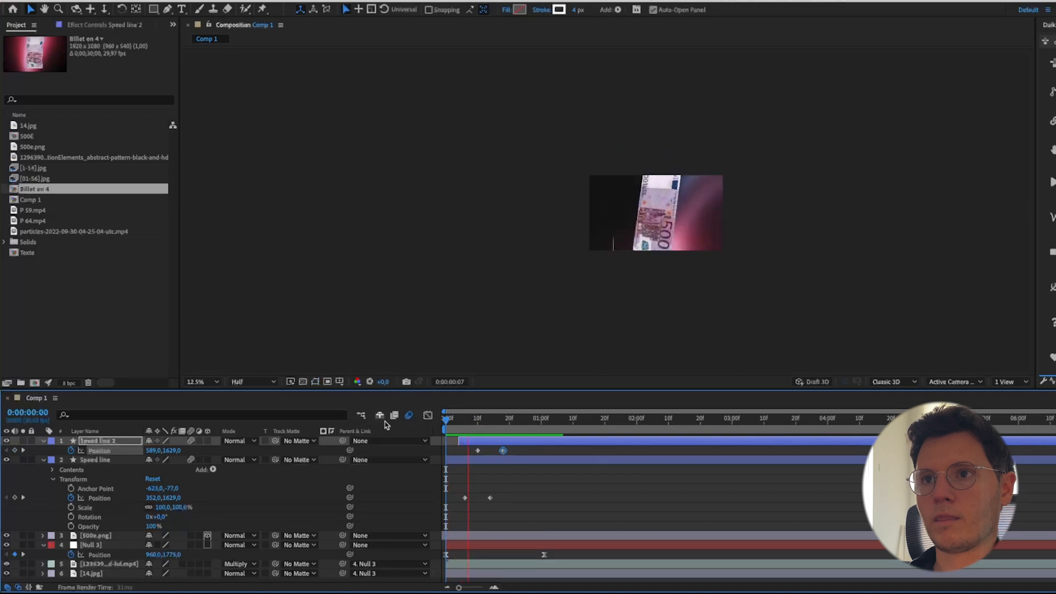
scroll(676, 175, "up", 4)
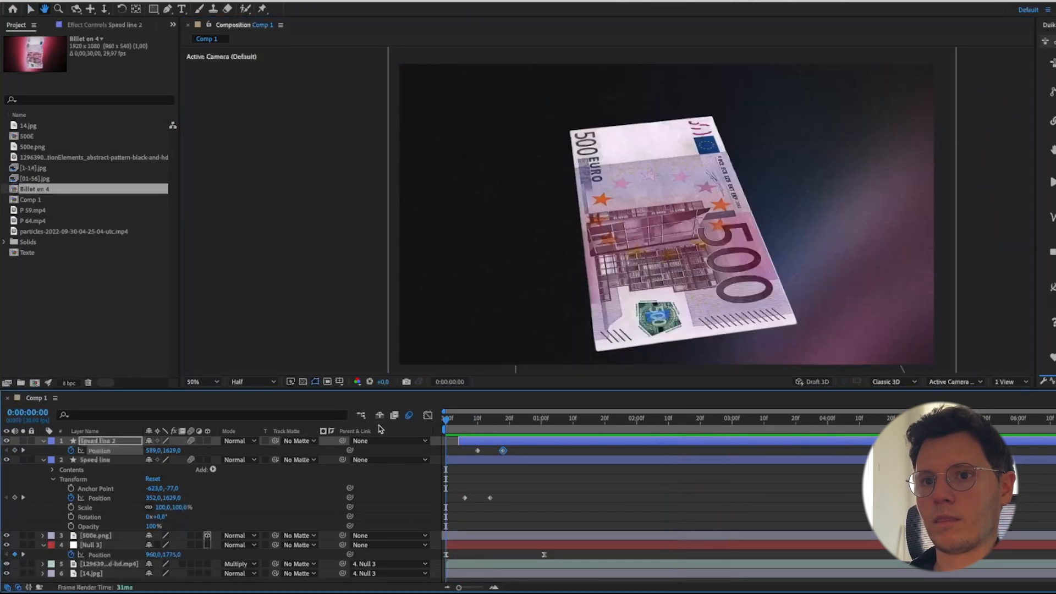
key("space")
scroll(440, 340, "down", 2)
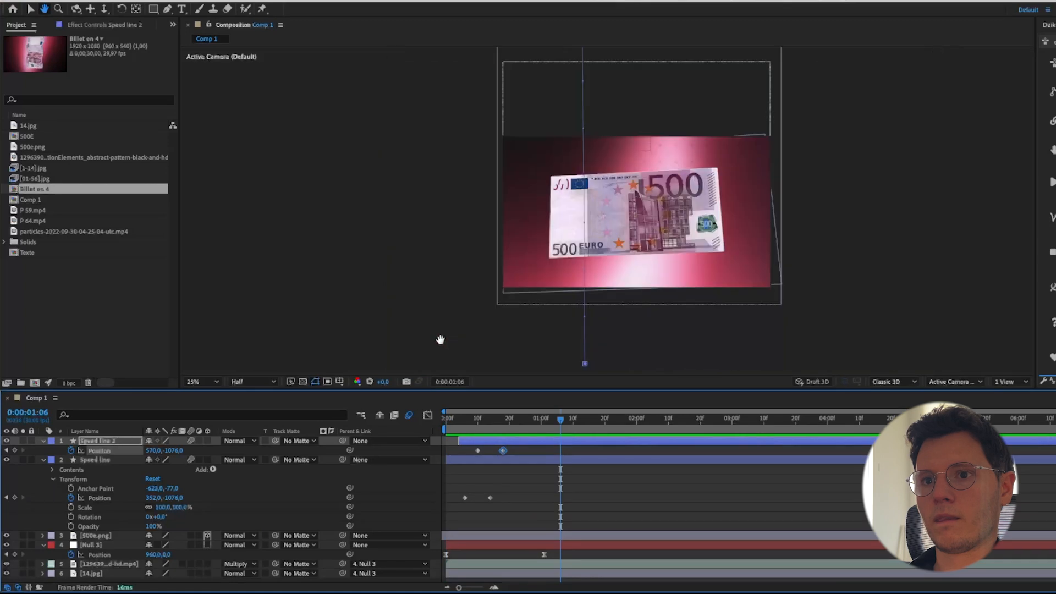
mouse_move(492, 427)
left_mouse_down()
mouse_move(505, 428)
mouse_move(480, 428)
mouse_move(493, 430)
left_mouse_up()
key("space")
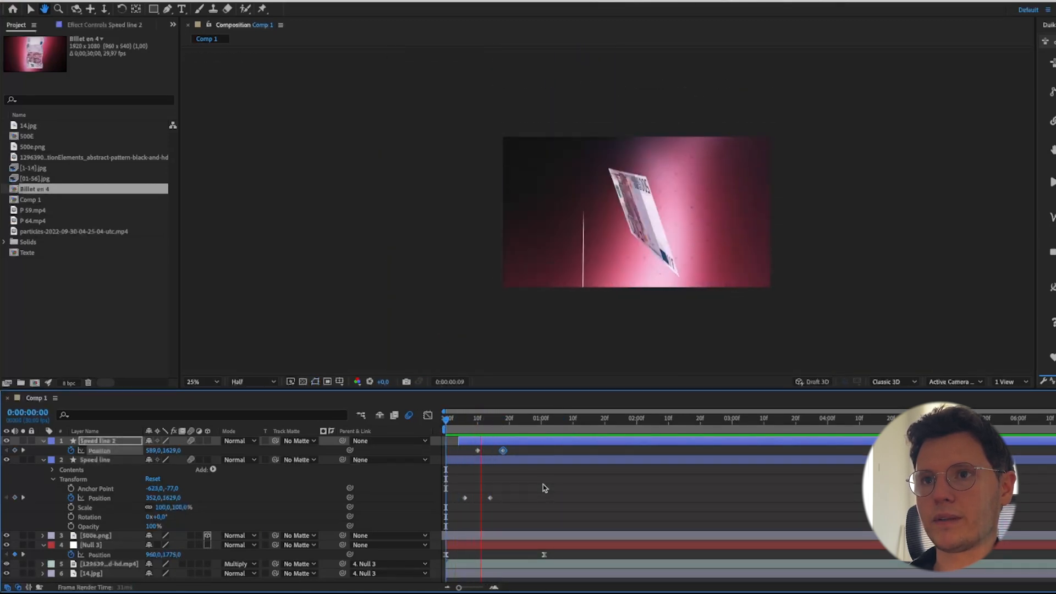
key("space")
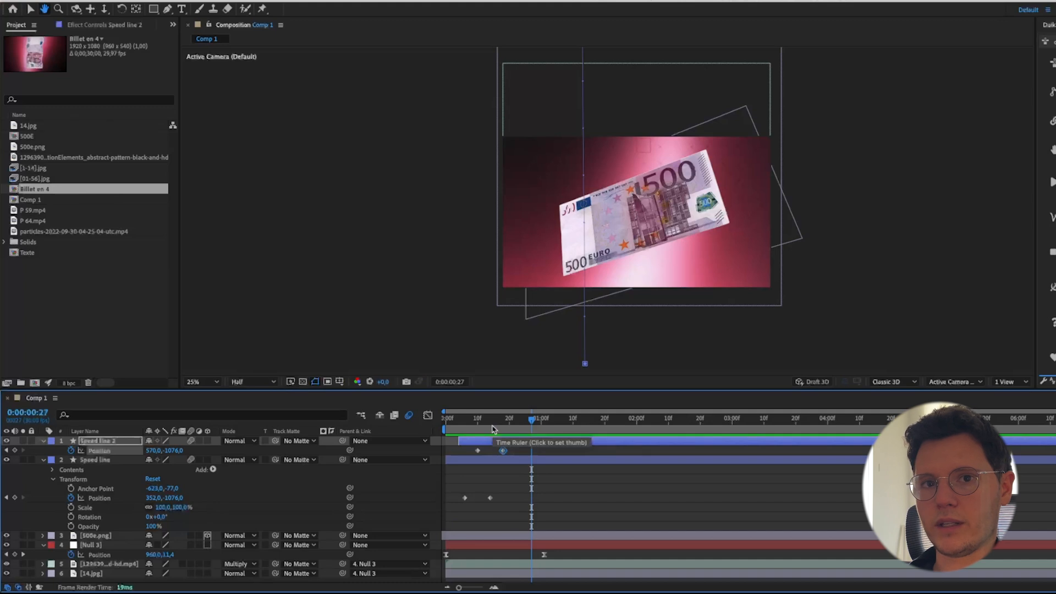
Duplicate Speed line 2, start the copy about three frames earlier, and set its first Position keyframe's X to 1543.
key("ctrl+d")
left_click(485, 421)
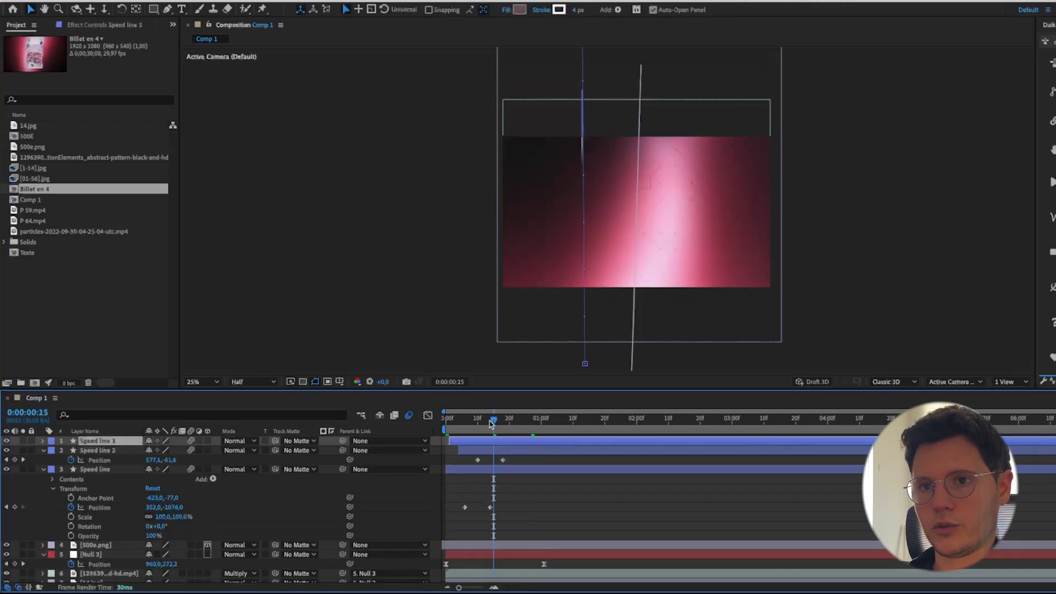
key("u")
left_click_drag(485, 421, 469, 422)
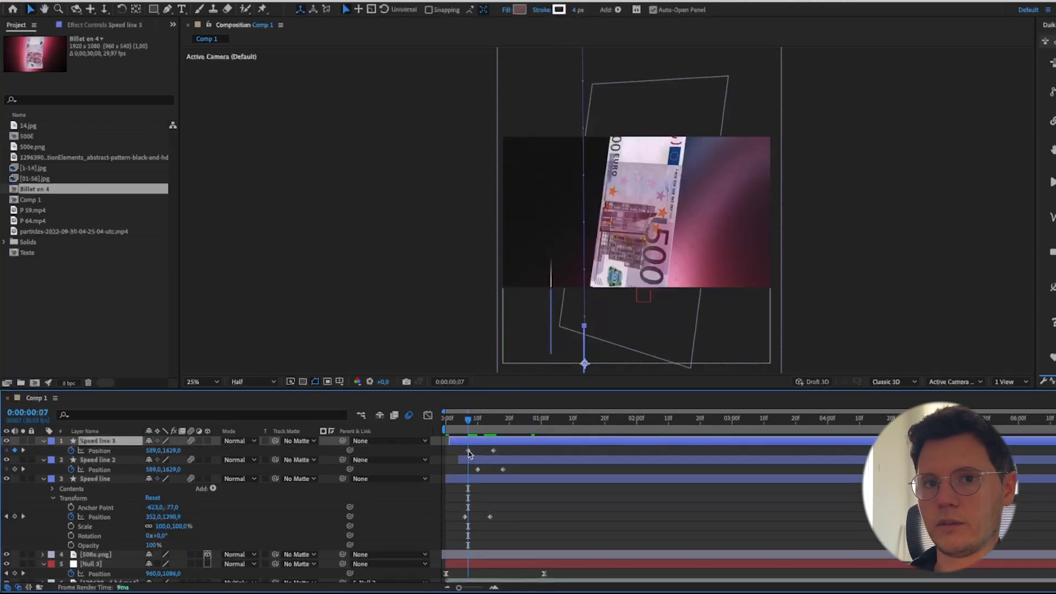
left_click(468, 450)
left_click_drag(152, 450, 700, 465)
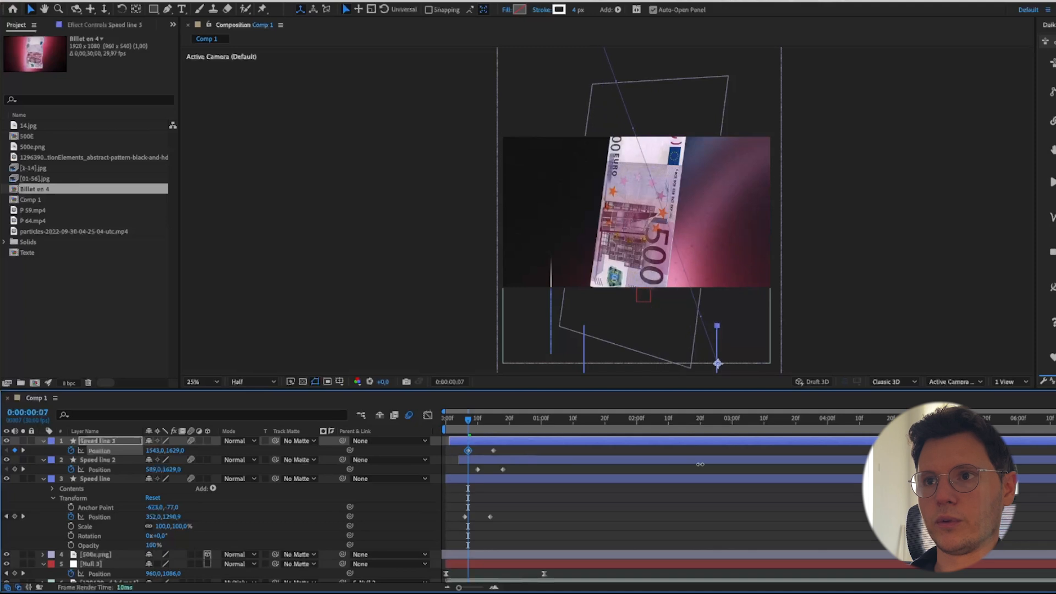
Set the X of Speed line 3's second Position keyframe to 1531 and preview the animation from the start.
left_click(495, 421)
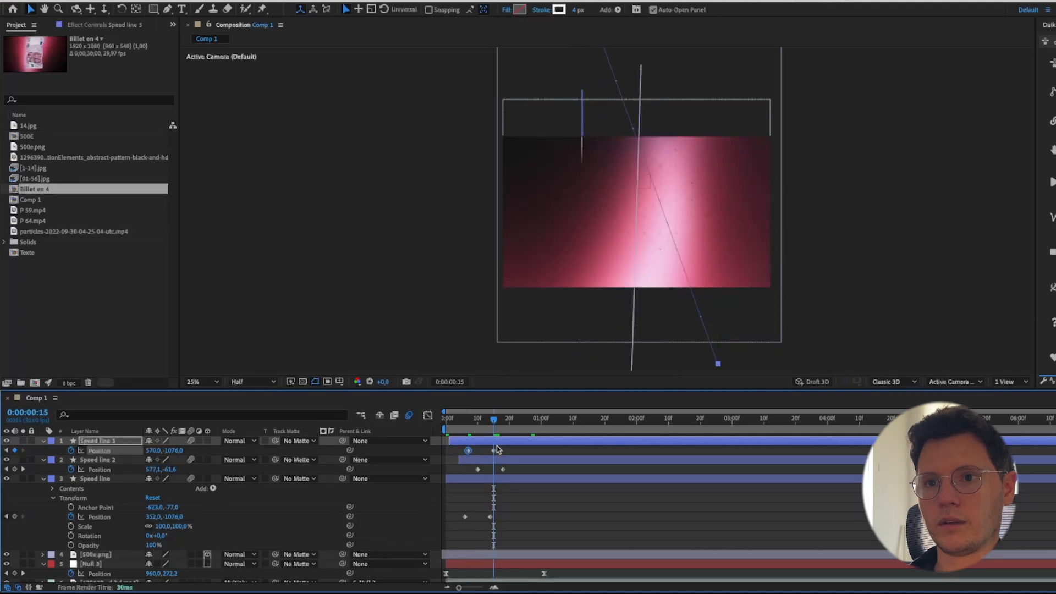
left_click_drag(160, 450, 532, 457)
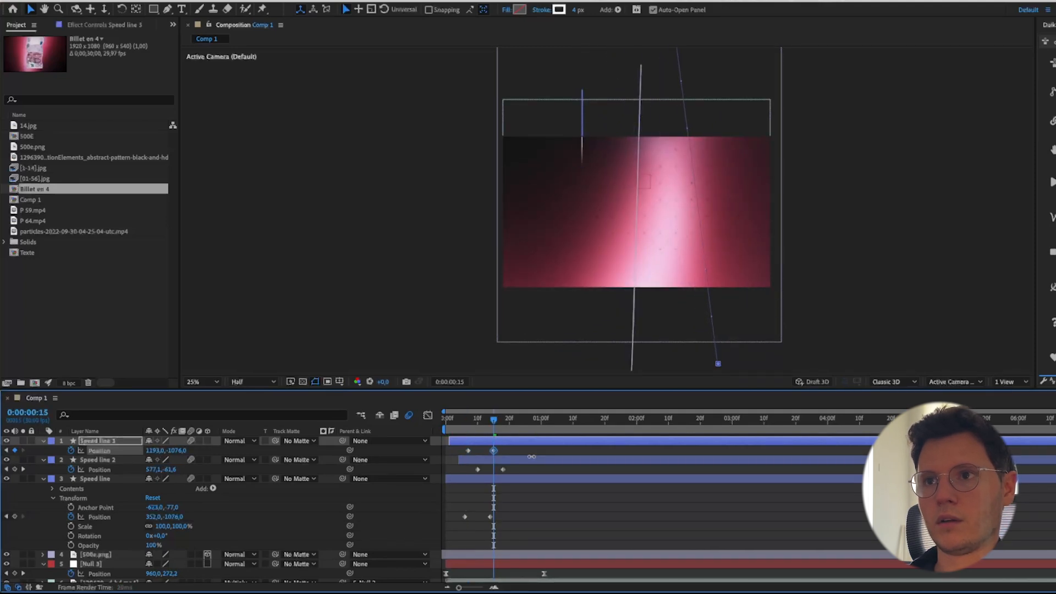
left_click_drag(659, 460, 703, 460)
left_click_drag(485, 420, 443, 421)
key("space")
scroll(457, 256, "up", 2)
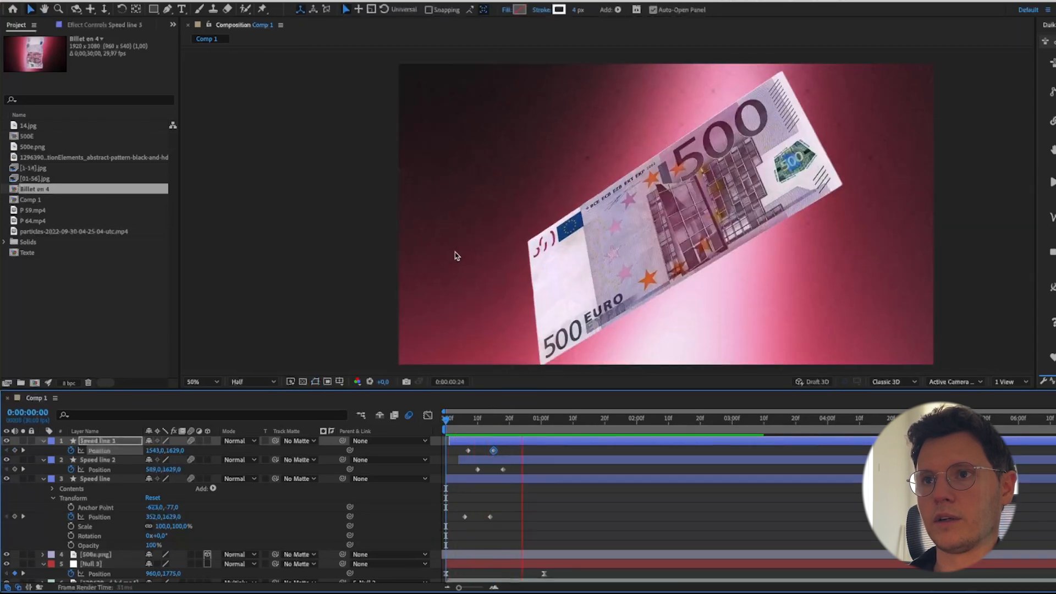
key("space")
left_click_drag(533, 264, 526, 249)
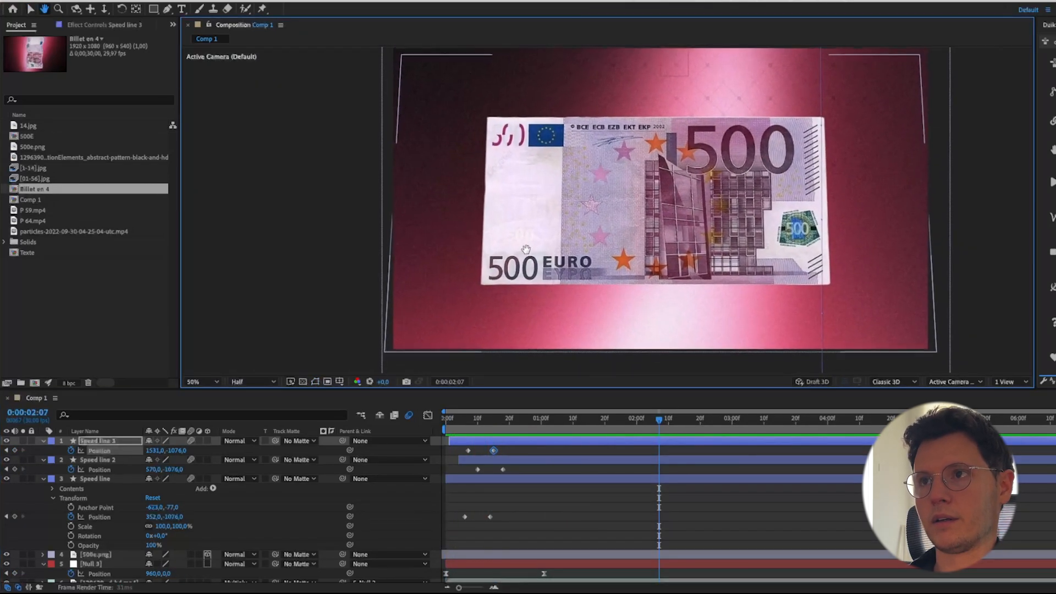
key("Home")
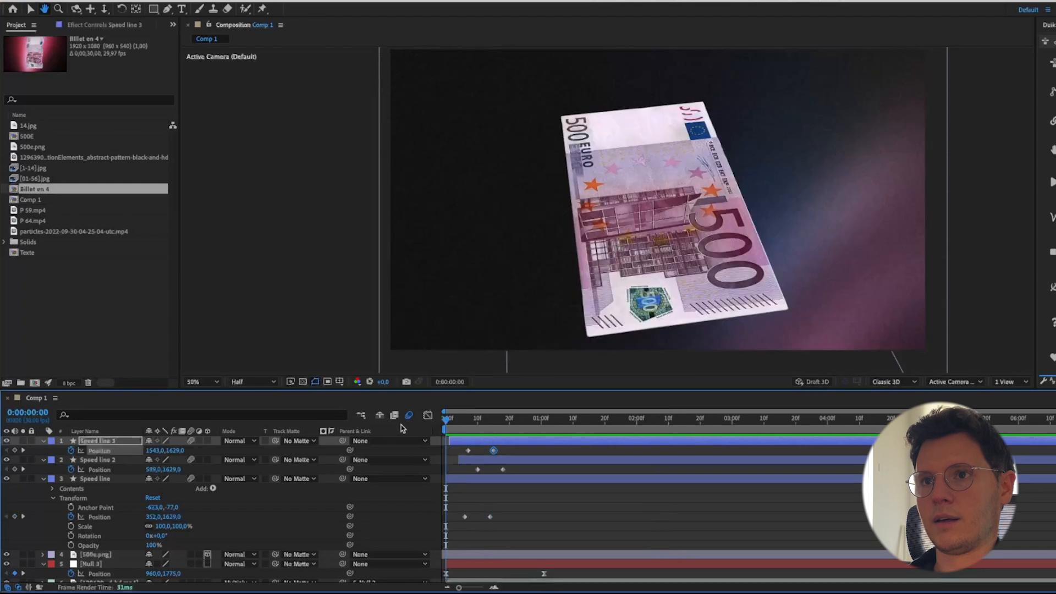
key("space")
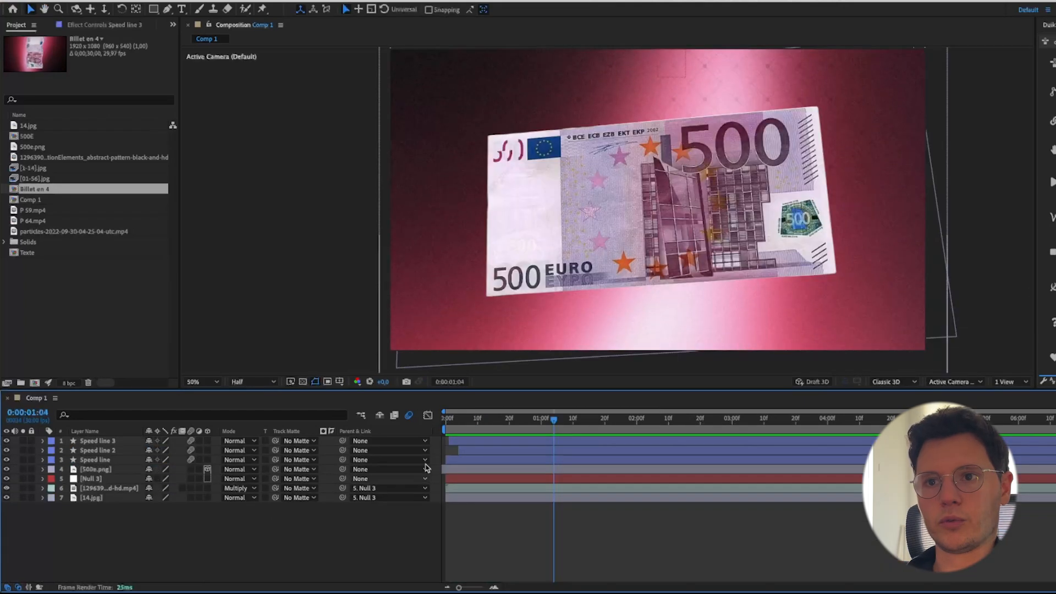
Apply Wave Warp to the 500e.png layer with Wave Height 20 and Wave Width 270.
left_click_drag(474, 422, 613, 431)
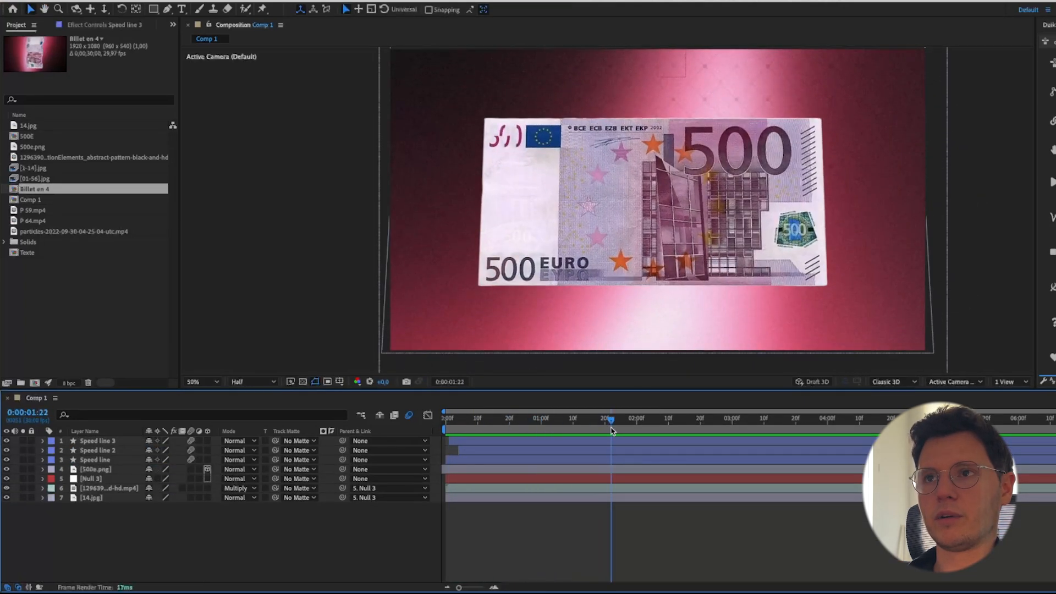
left_click(135, 345)
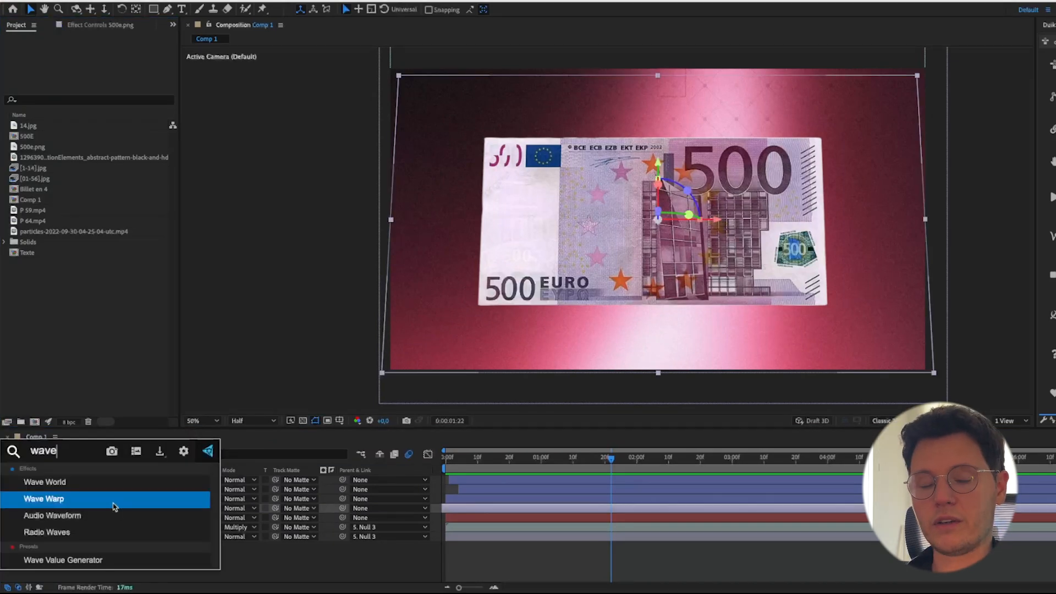
left_click(73, 501)
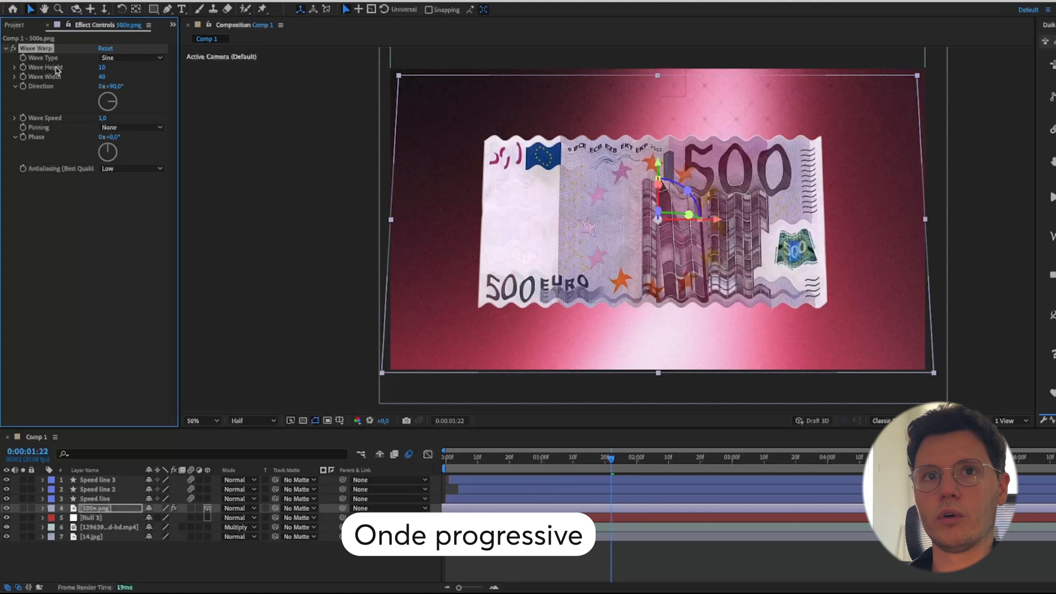
type("20")
key("Return")
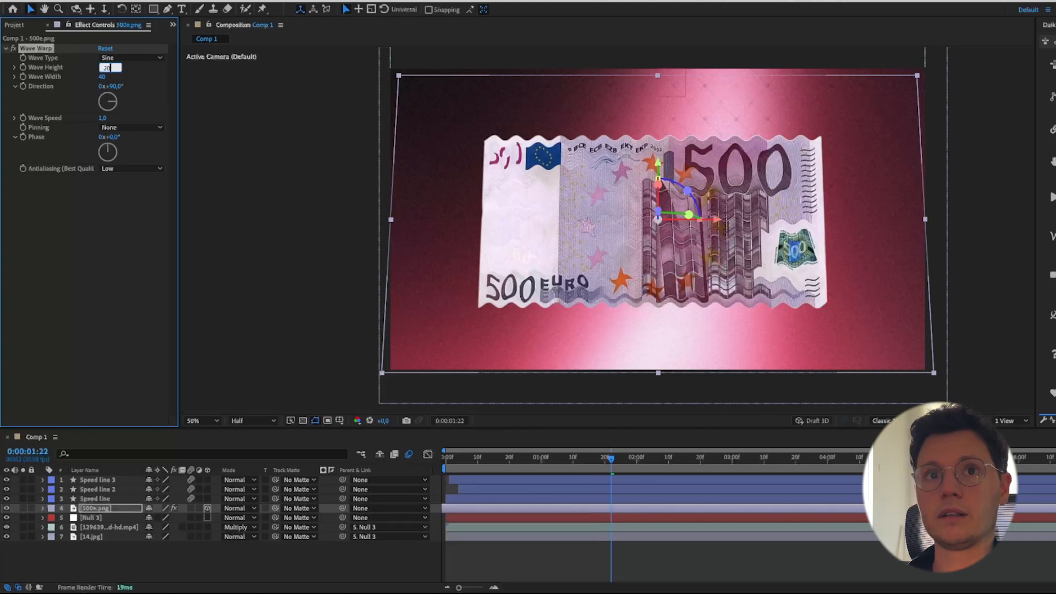
type("270")
key("Return")
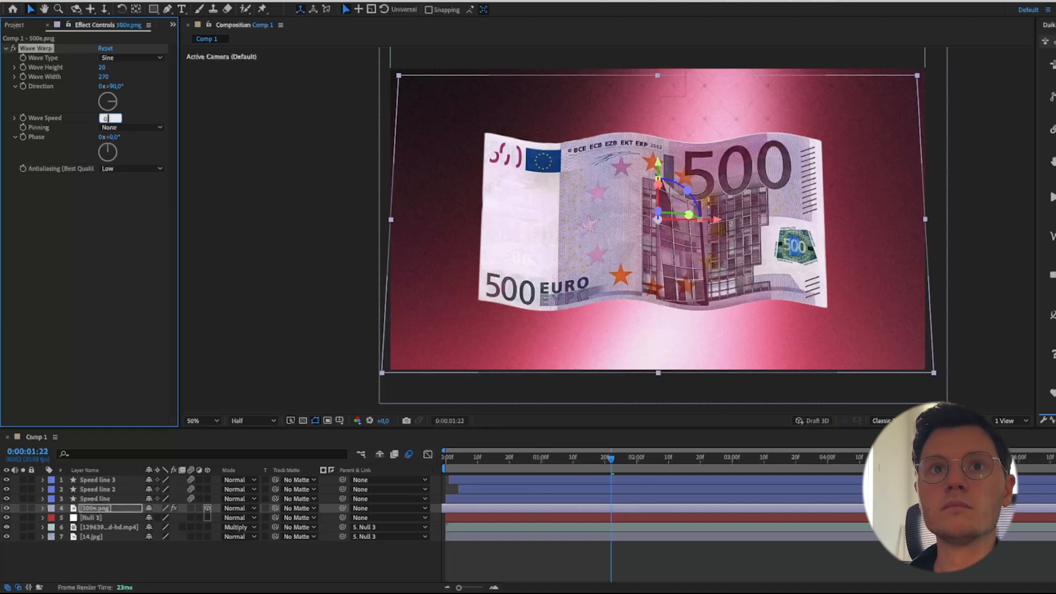
Set the banknote's Wave Warp Wave Speed to 0.7 and preview the ripple.
key("Return")
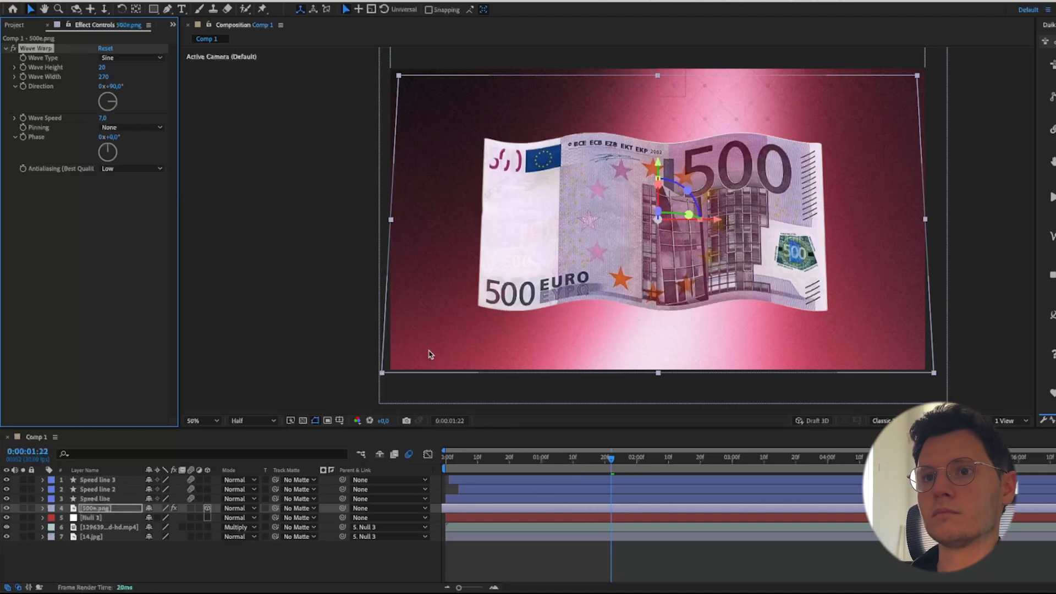
left_click_drag(611, 458, 602, 458)
left_click_drag(103, 118, 78, 118)
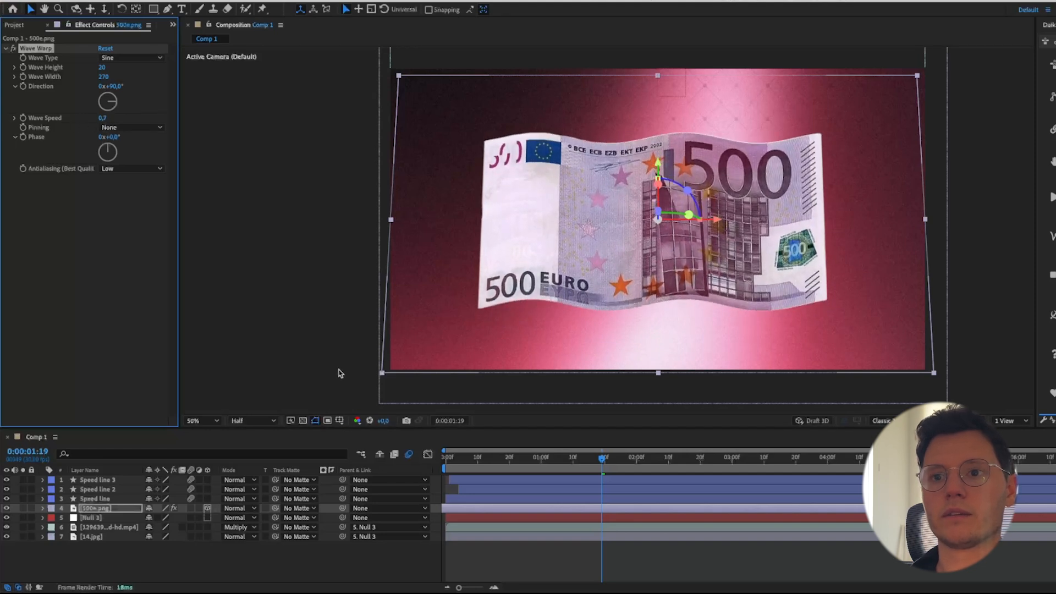
key("space")
Add Turbulent Displace to the 500e.png layer with Displacement Twist, Amount -2, Size 125 and Complexity 10.
left_click(99, 509)
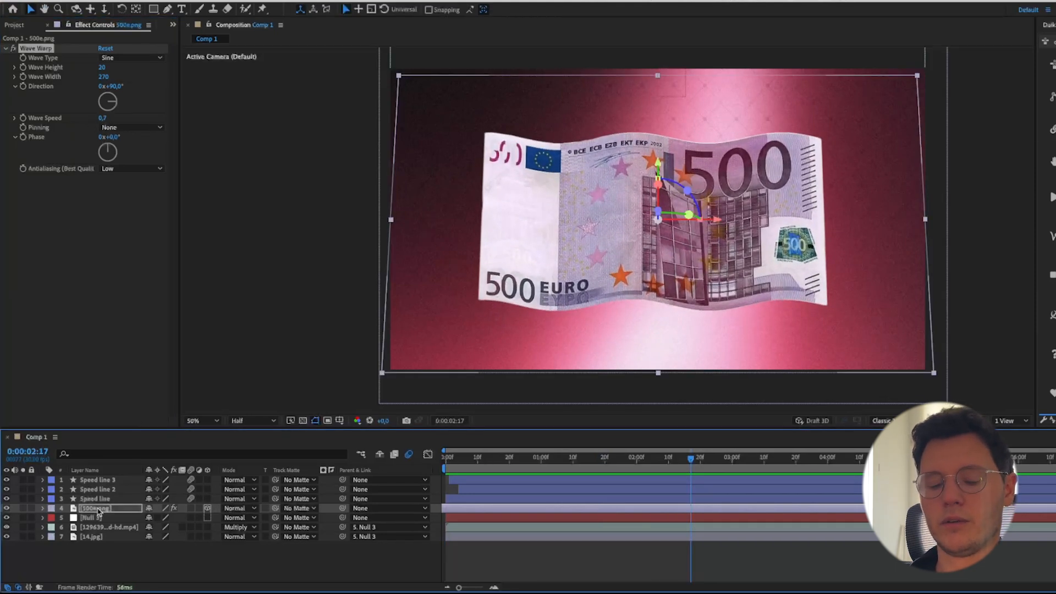
key("ctrl+space")
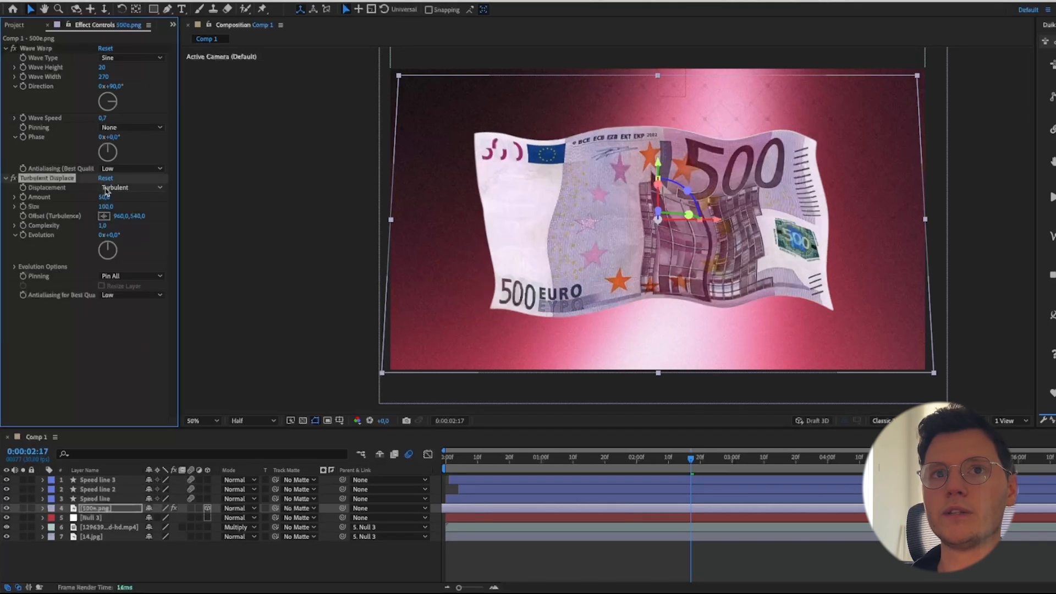
left_click(110, 188)
left_click(123, 224)
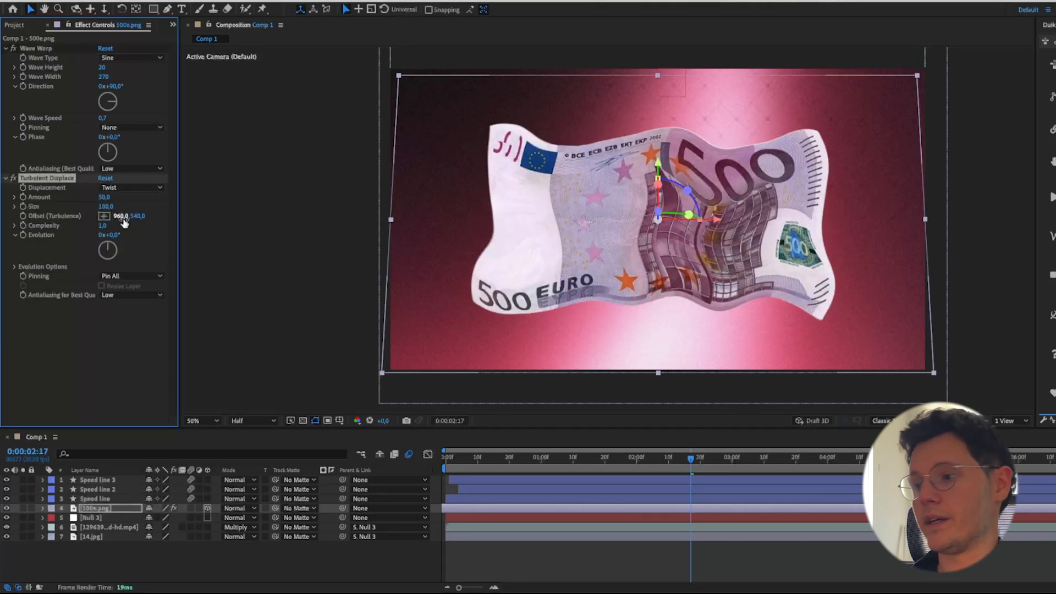
left_click_drag(107, 199, 93, 216)
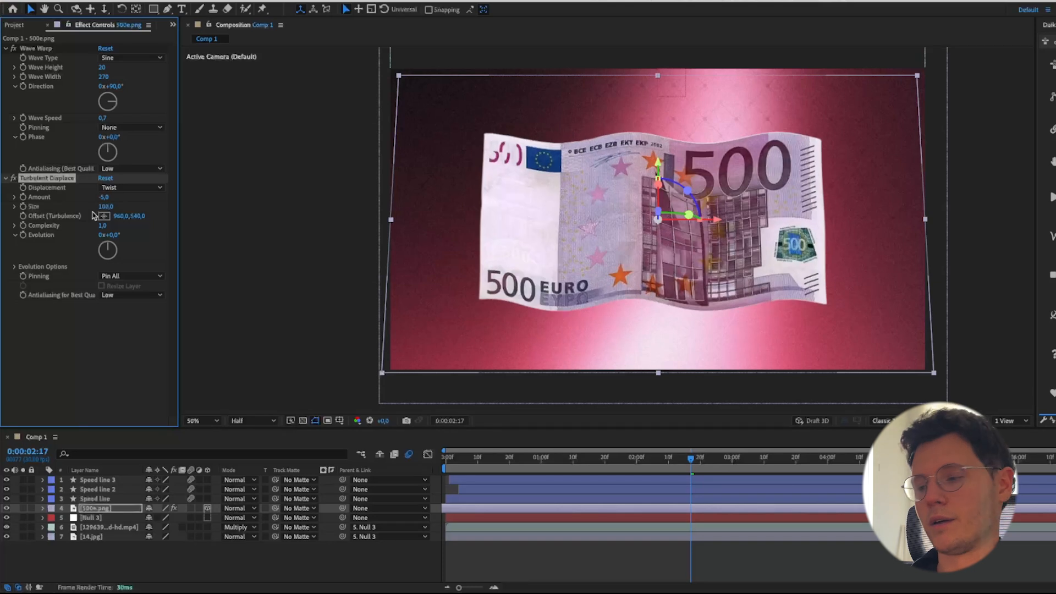
left_click_drag(106, 208, 119, 209)
left_click_drag(103, 226, 295, 239)
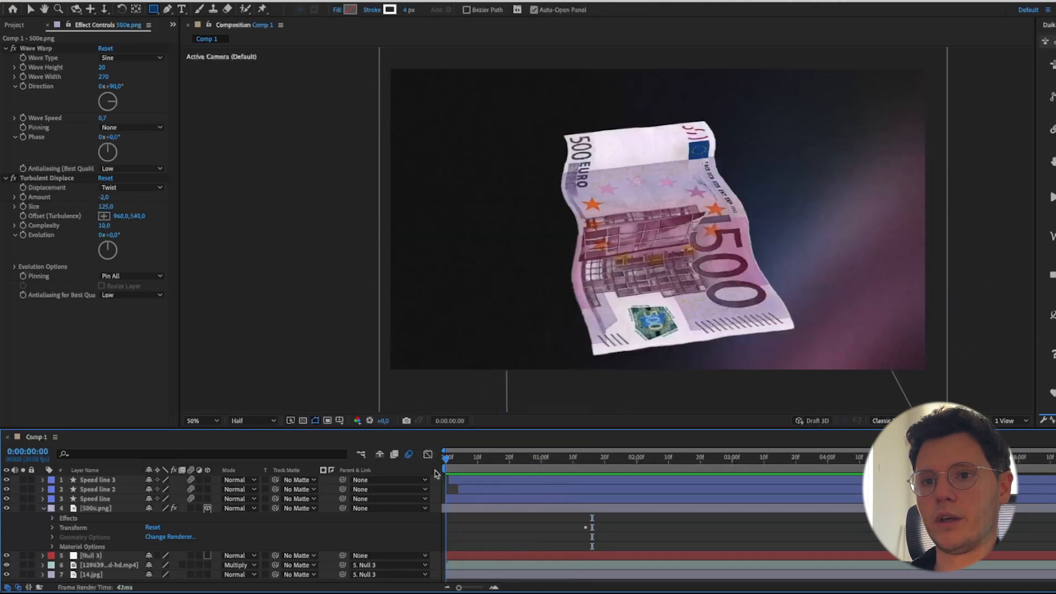
Split only the 500e.png layer at 0:00:01:14 and select the piece after the cut.
left_click(586, 466)
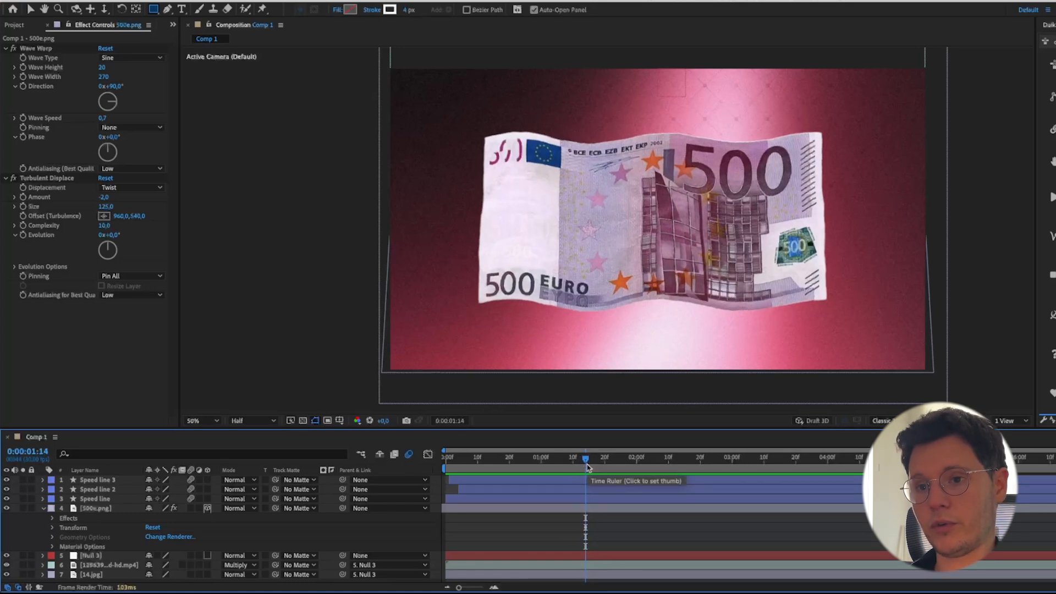
key("ctrl+shift+d")
key("ctrl+z")
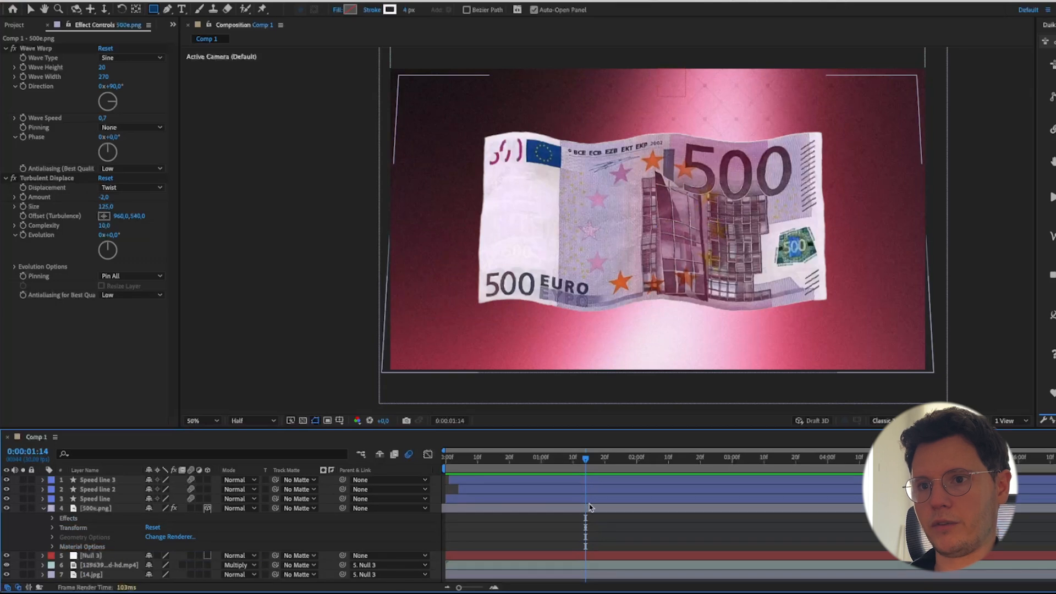
left_click(589, 509)
key("ctrl+shift+d")
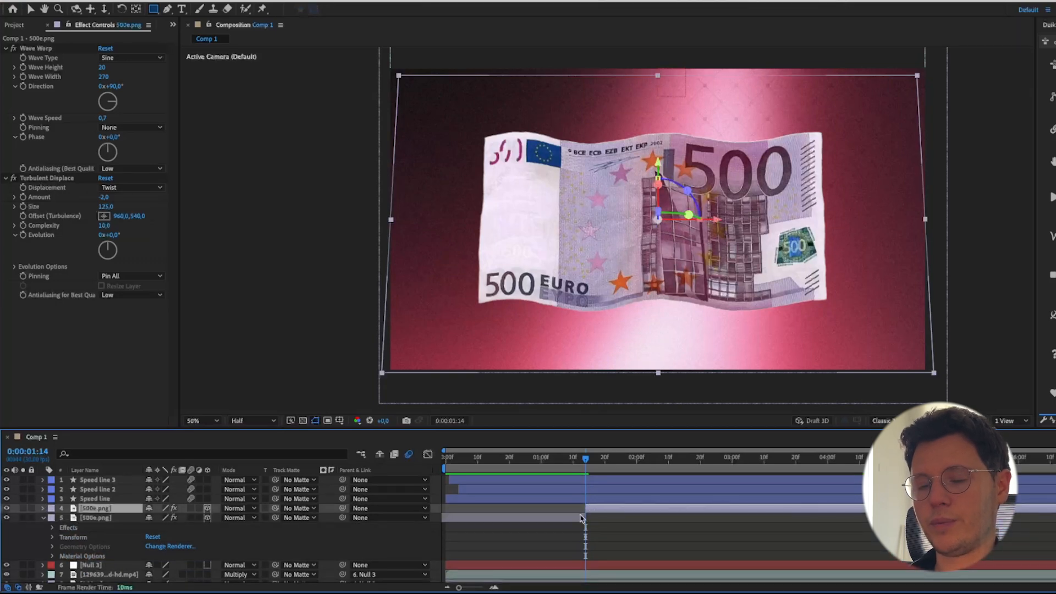
left_click(582, 518)
left_click(571, 524)
left_click(571, 520)
left_click(597, 508)
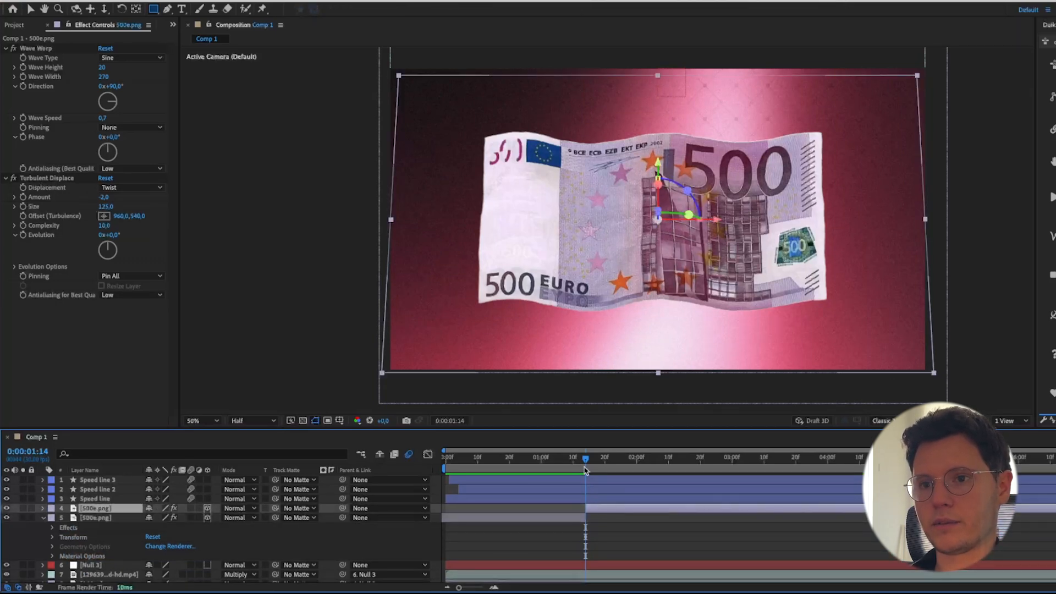
Mask the later 500e.png piece at 0:00:01:19 with a rectangle around the banknote's upper-left quarter.
key("space")
left_click_drag(455, 123, 684, 248)
key("ctrl+z")
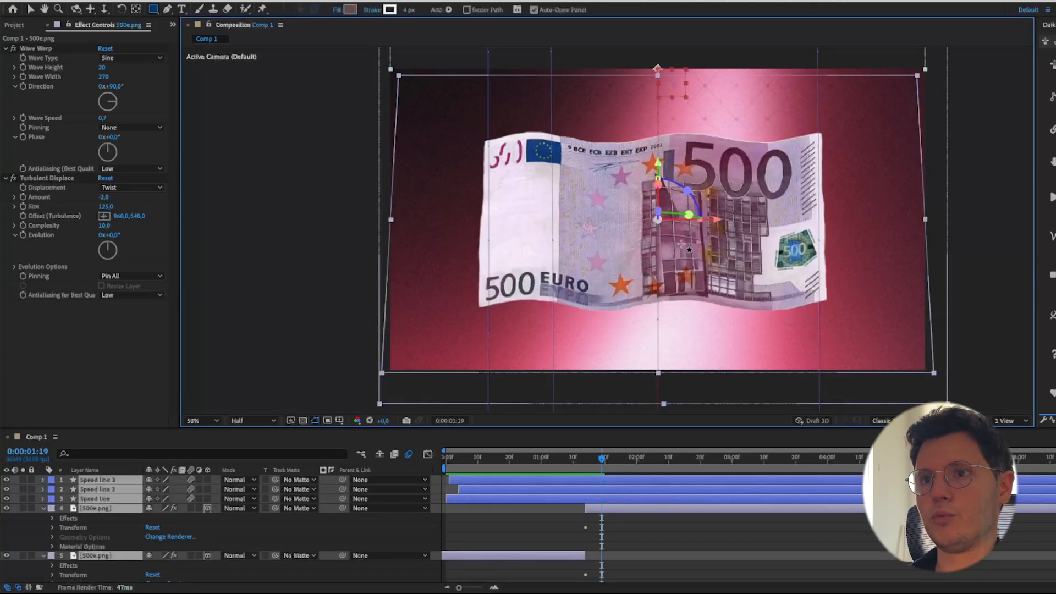
left_click(626, 528)
left_click(615, 509)
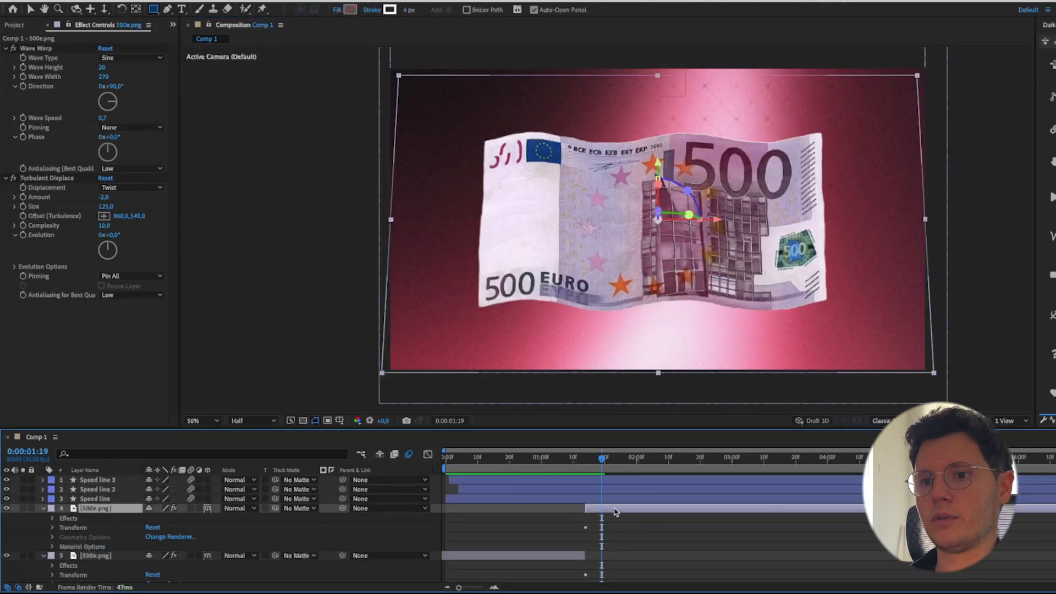
left_click_drag(656, 221, 472, 128)
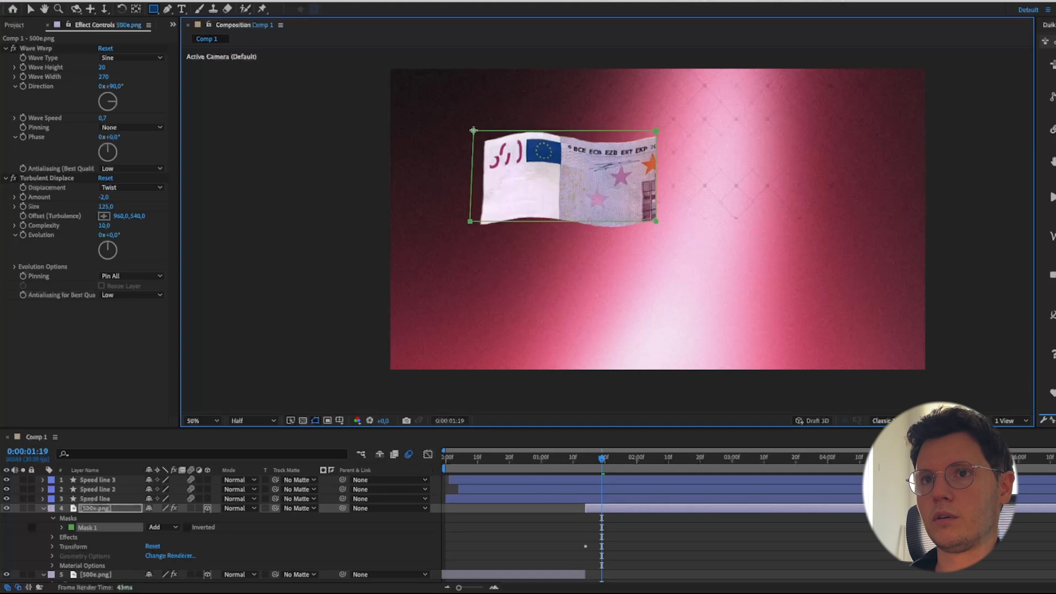
left_click(592, 536)
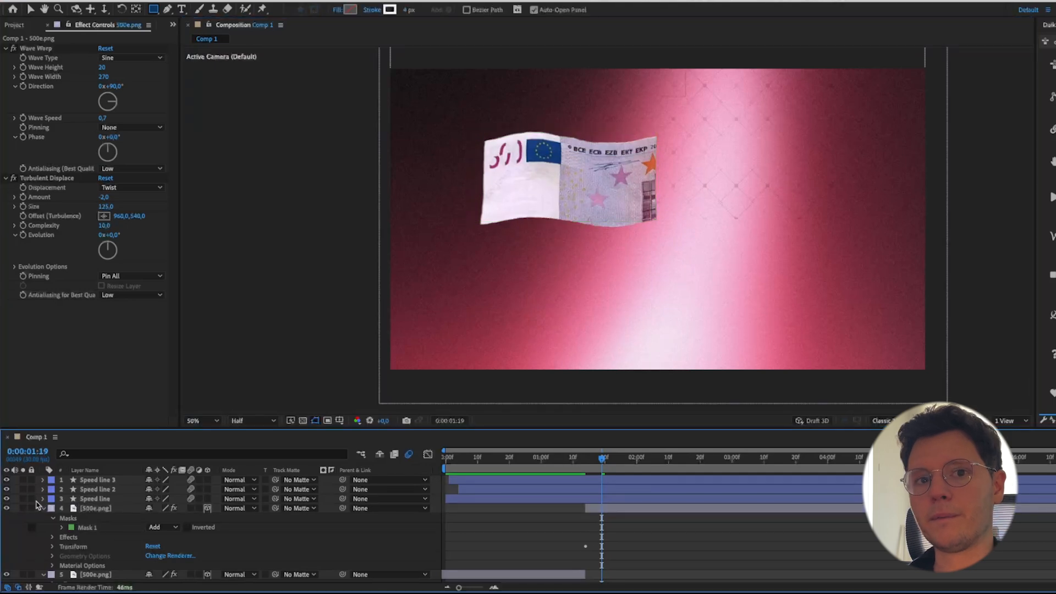
left_click(44, 509)
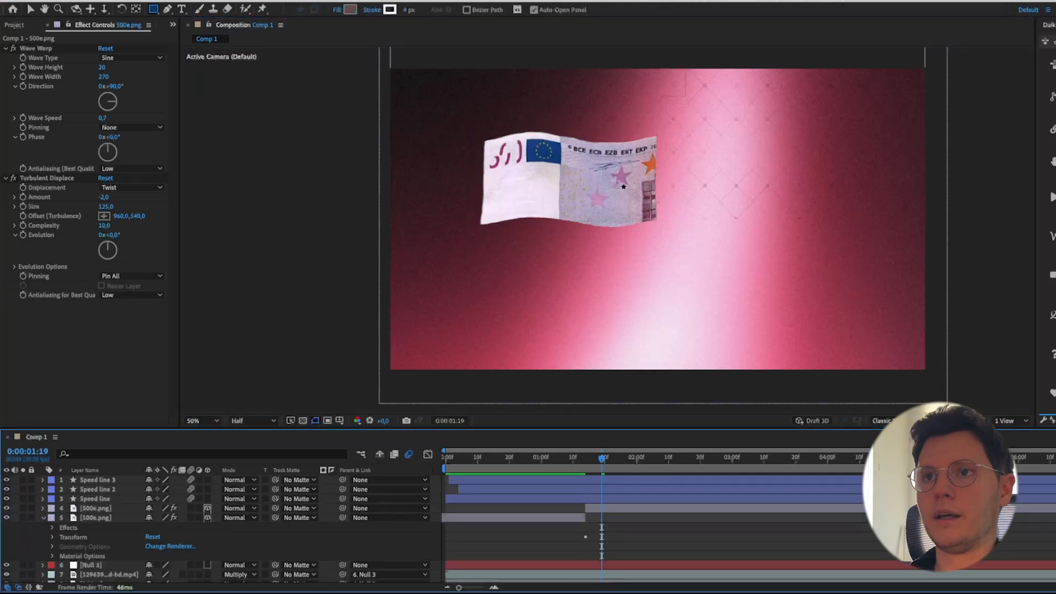
left_click(546, 519)
left_click_drag(610, 467, 574, 469)
key("ctrl+shift+d")
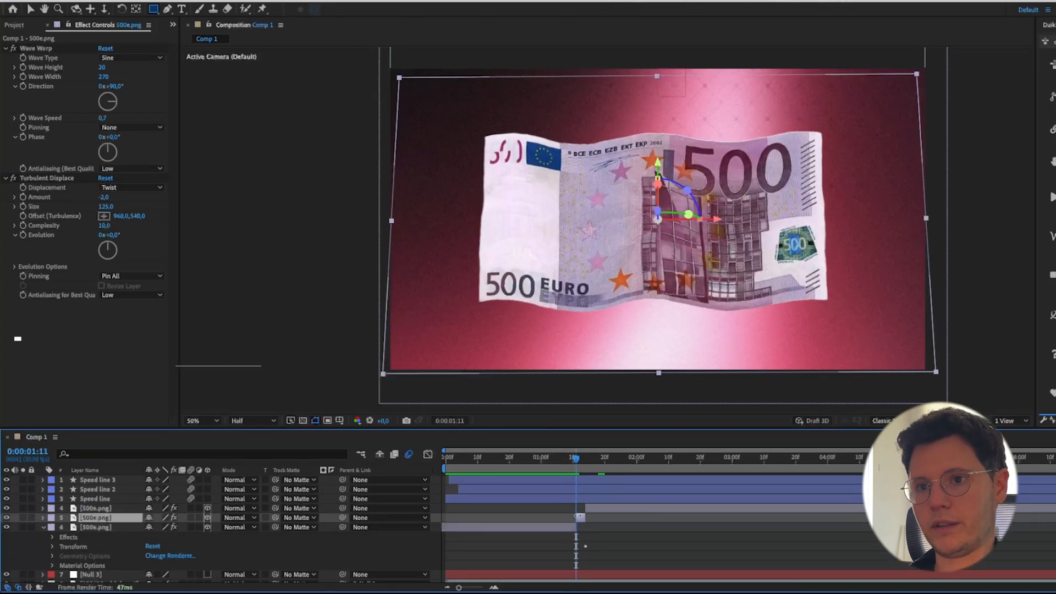
key("Delete")
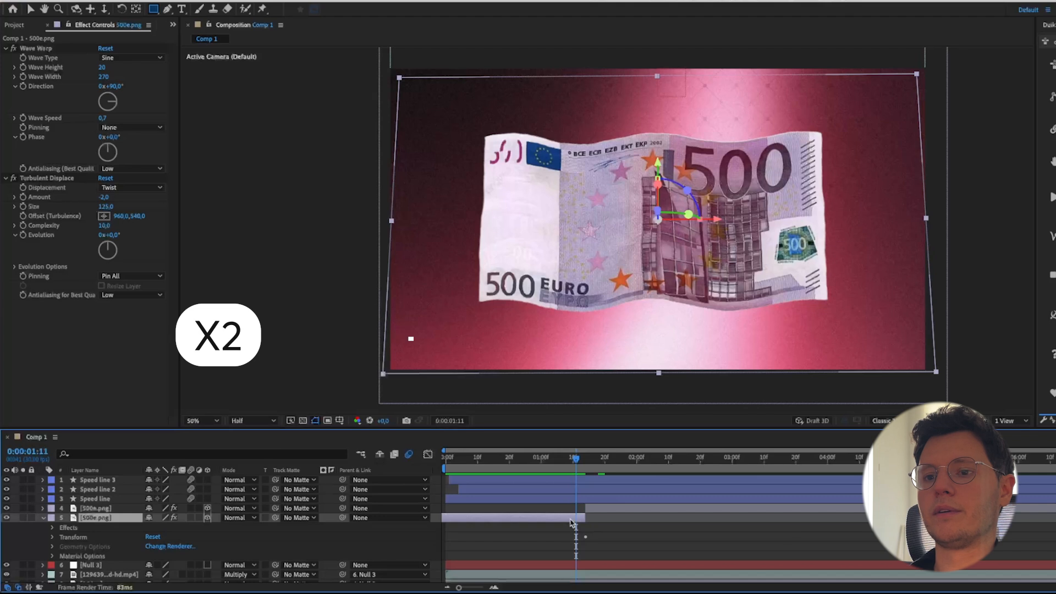
Duplicate the earlier 500e.png piece, extend the copy to the end of the timeline, and split it at 0:00:01:14.
key("ctrl+d")
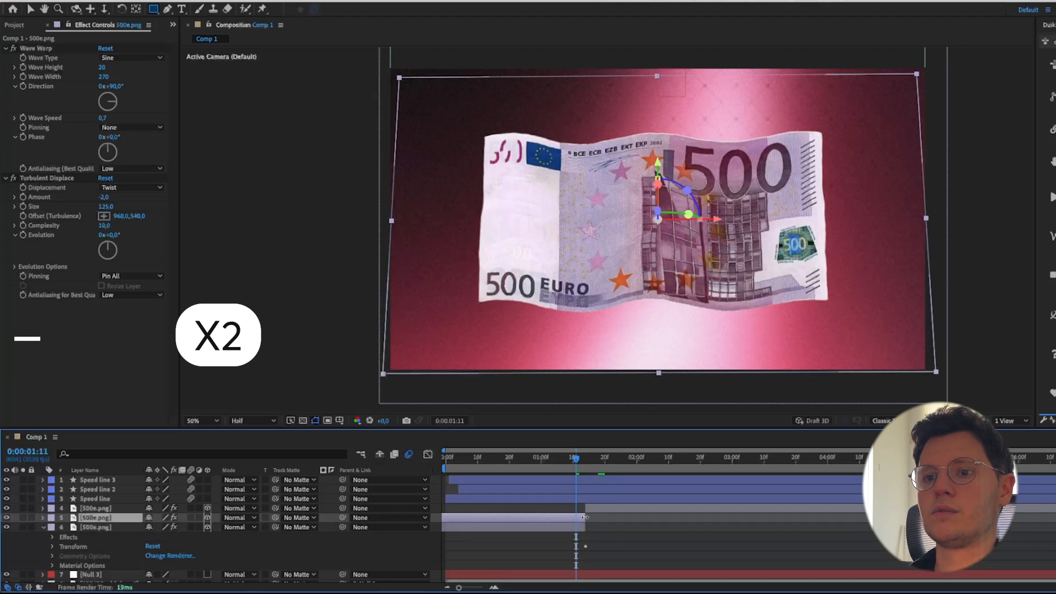
left_click(557, 456)
left_click_drag(585, 518, 1047, 517)
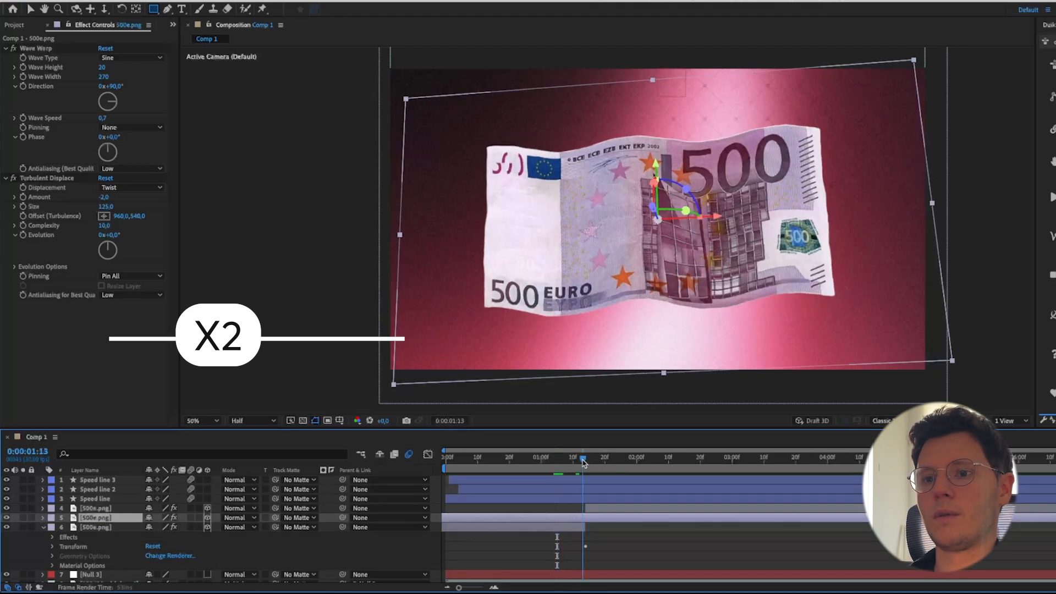
left_click(583, 459)
key("Page_Down")
key("ctrl+shift+d")
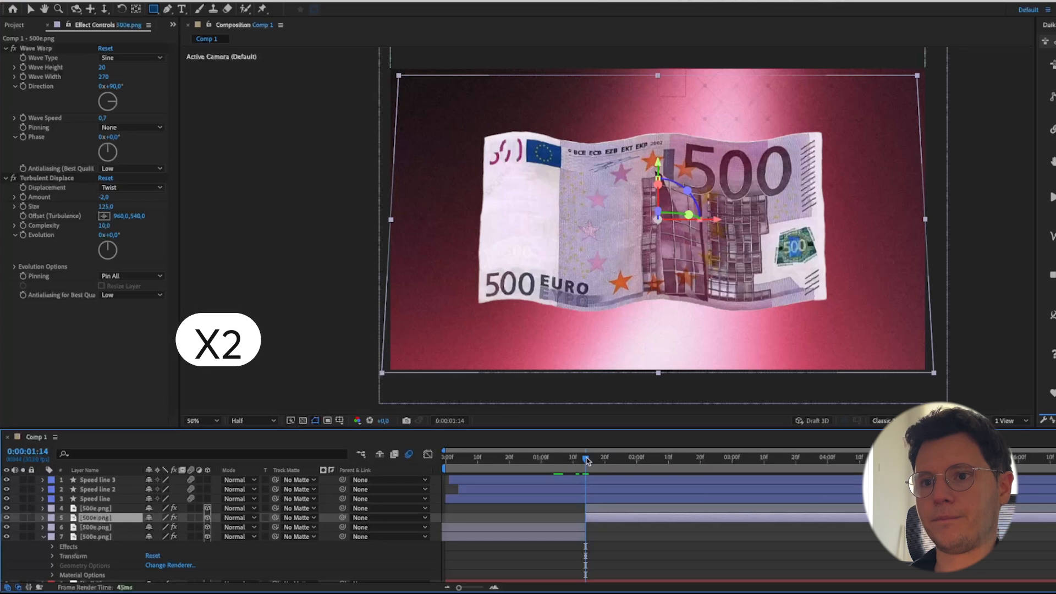
Mask the copy's later piece at 0:00:01:19 with a rectangle around the banknote's upper-right quarter and collapse its properties.
left_click_drag(621, 458, 602, 458)
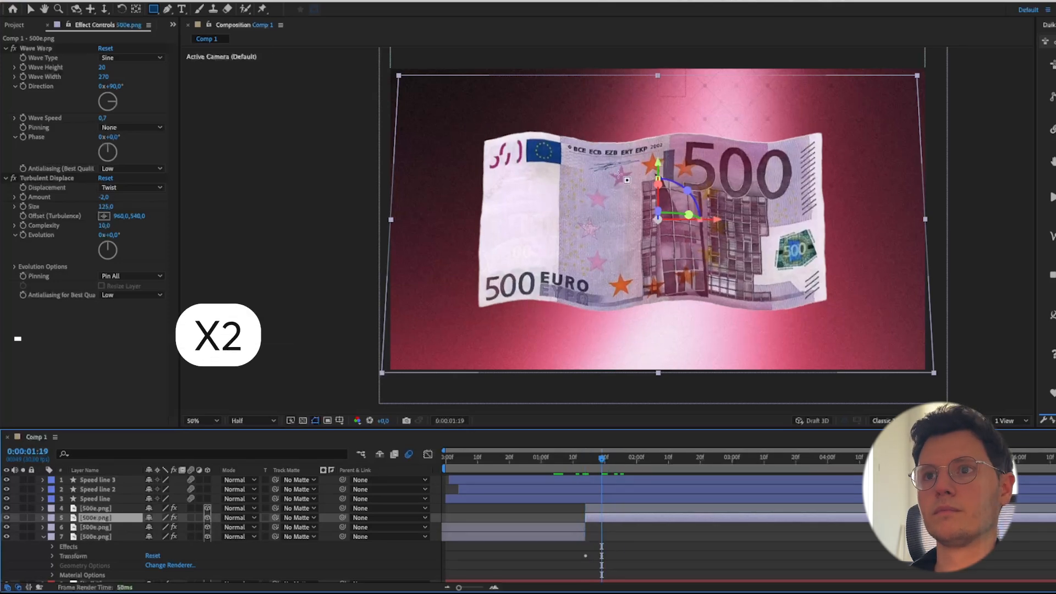
left_click_drag(658, 131, 834, 221)
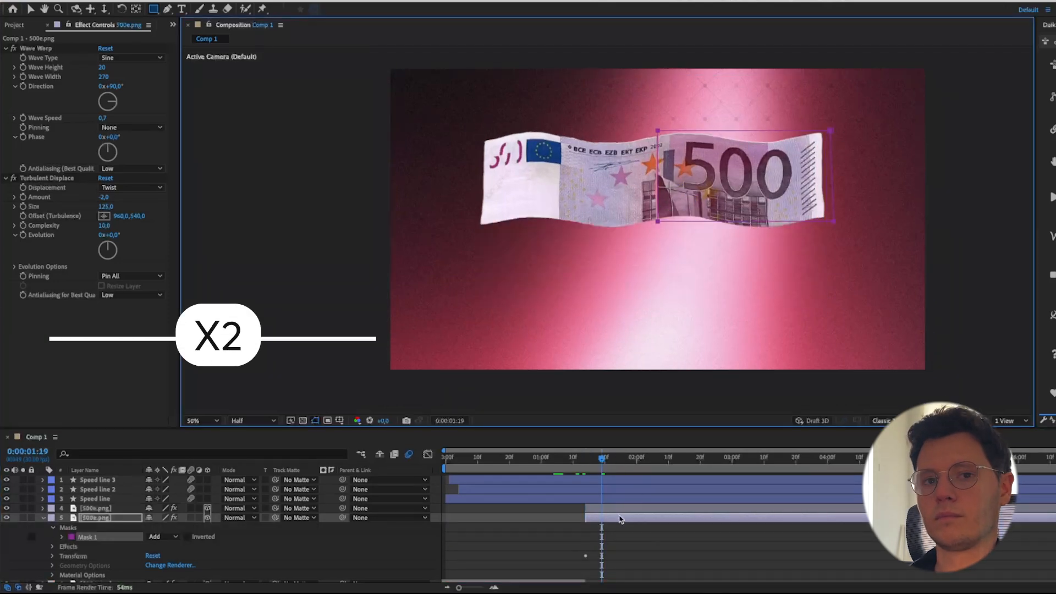
left_click(621, 517)
left_click(44, 518)
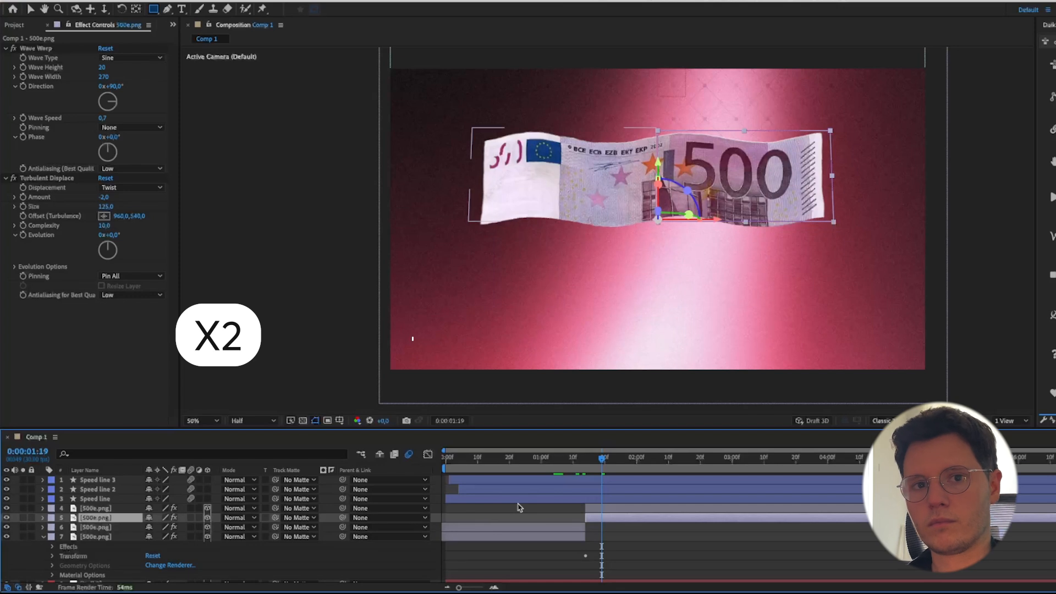
Duplicate the earlier 500e.png piece, extend the copy to the end of the timeline, and split that copy at 0:00:01:14.
left_click(561, 458)
left_click_drag(563, 461, 576, 460)
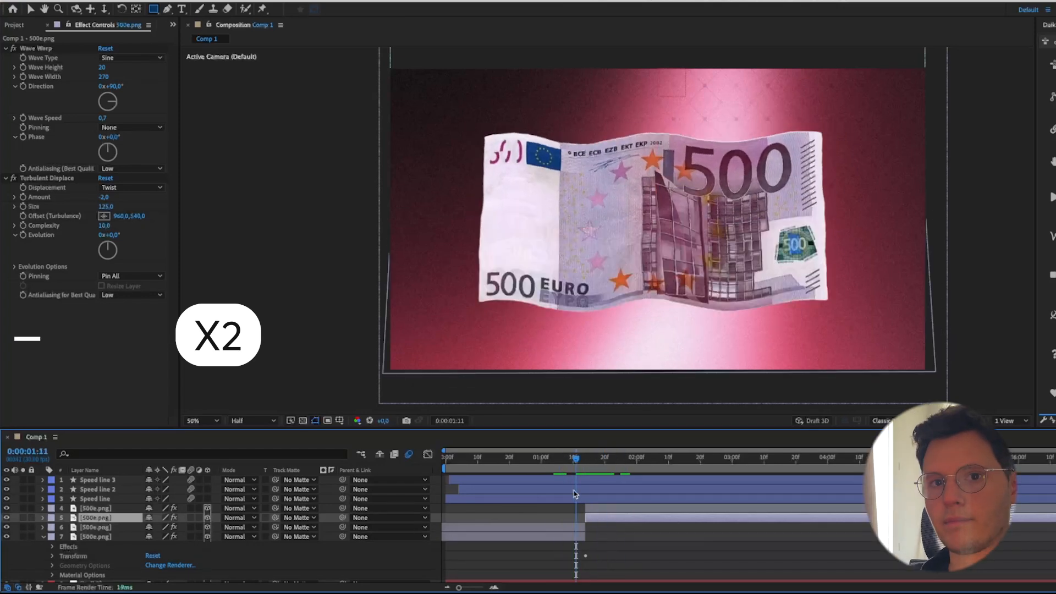
left_click(550, 528)
key("ctrl+d")
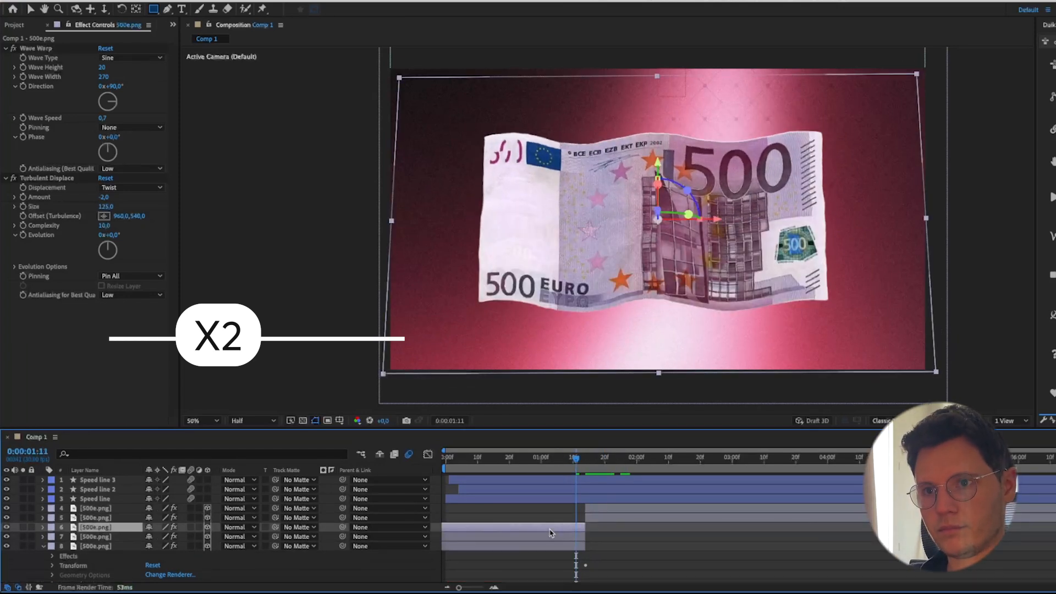
key("Page_Down")
key("Page_Down")
key("Page_Down")
key("ctrl+shift+d")
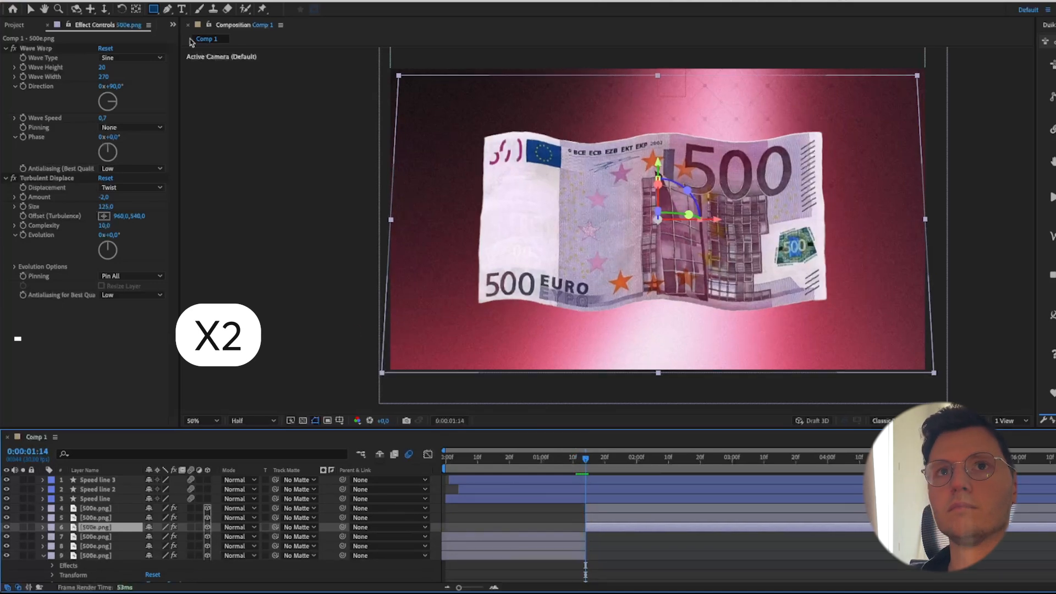
Mask the new later piece with a rectangle around the banknote's lower-left quarter and collapse its properties.
left_click_drag(657, 220, 474, 311)
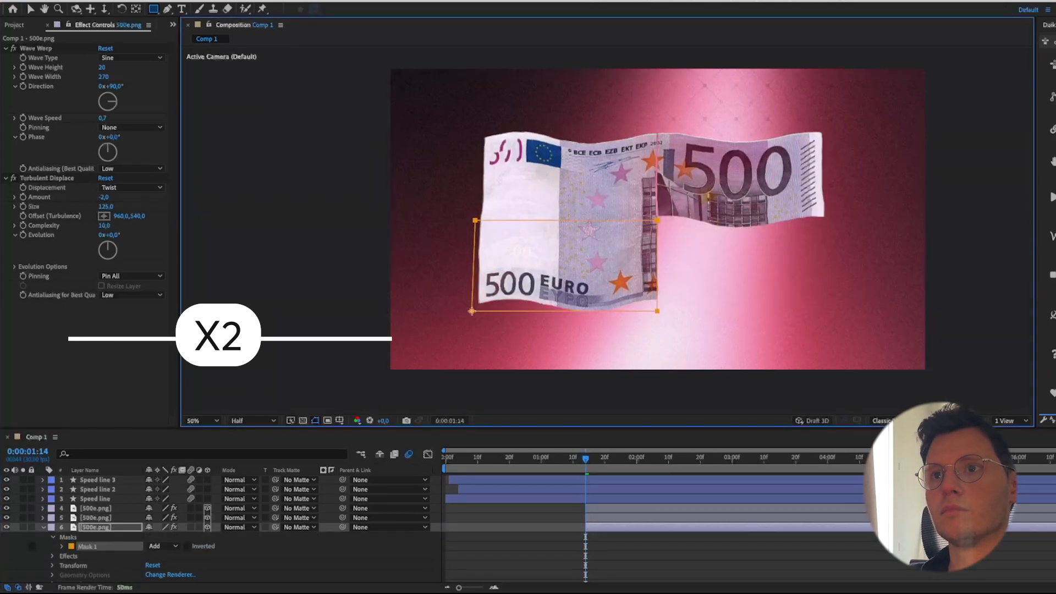
left_click(43, 528)
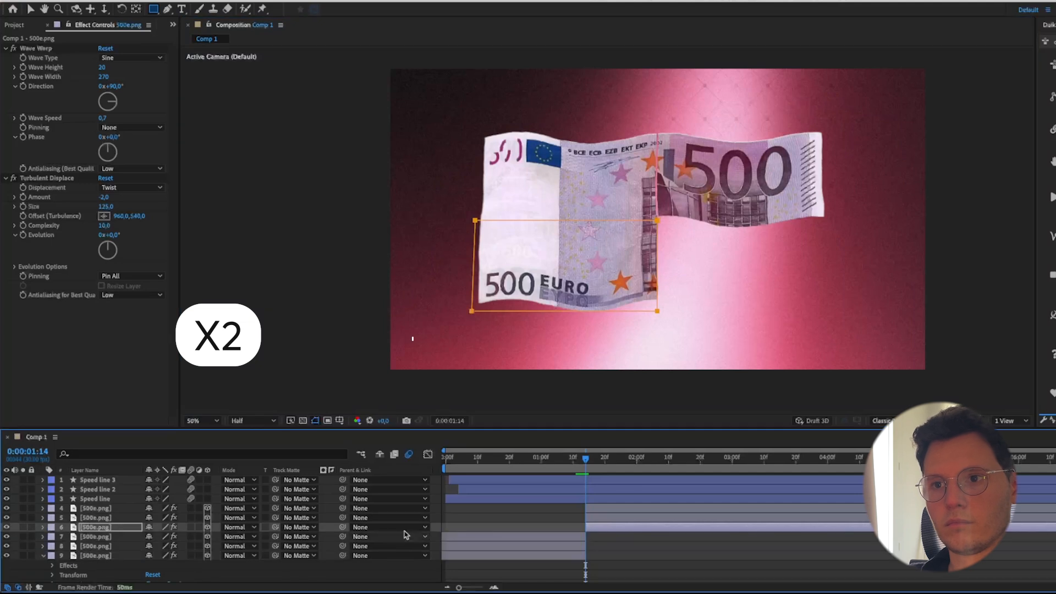
Turn the next 500e.png piece into the masked lower-right quarter running to the timeline's end, and duplicate the earlier piece below it.
left_click(570, 537)
left_click_drag(585, 537, 1052, 535)
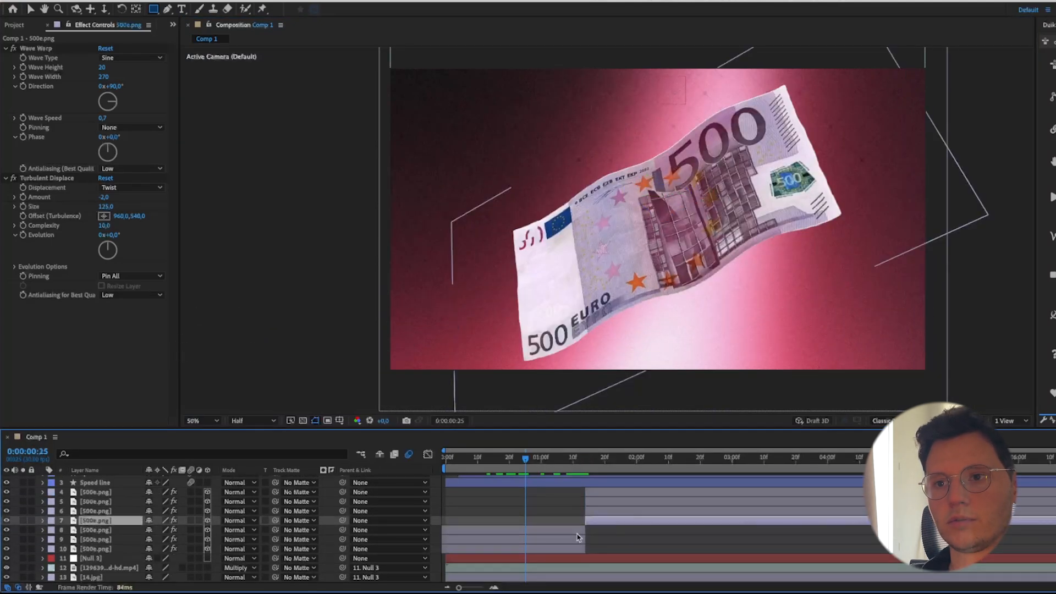
left_click(580, 531)
key("ctrl+d")
key("space")
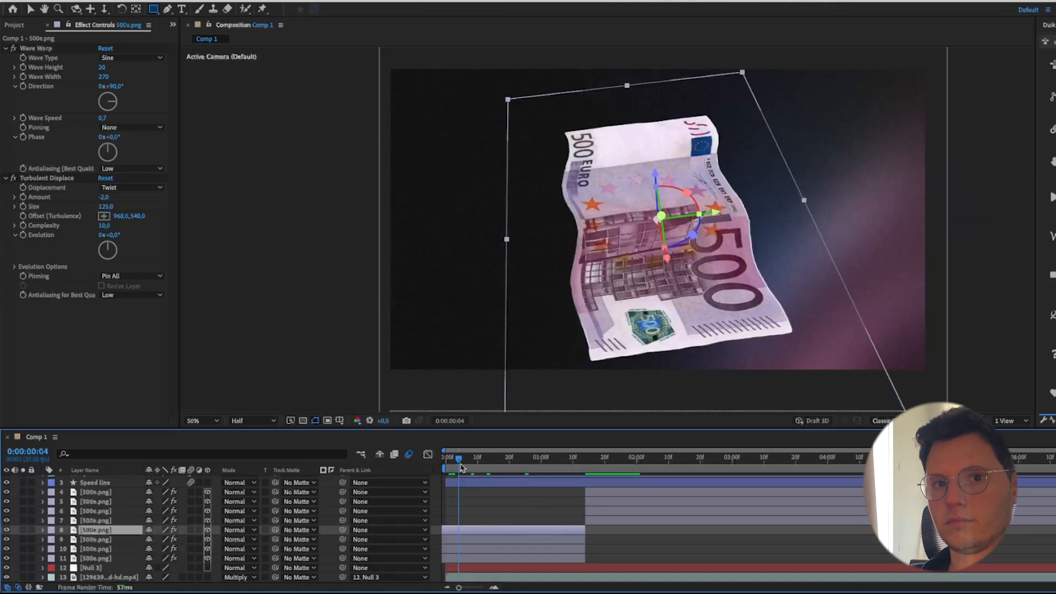
Select the four masked quarter layers at 0:00:01:19 and draw a small rectangle near the banknote's lower edge.
left_click(594, 522)
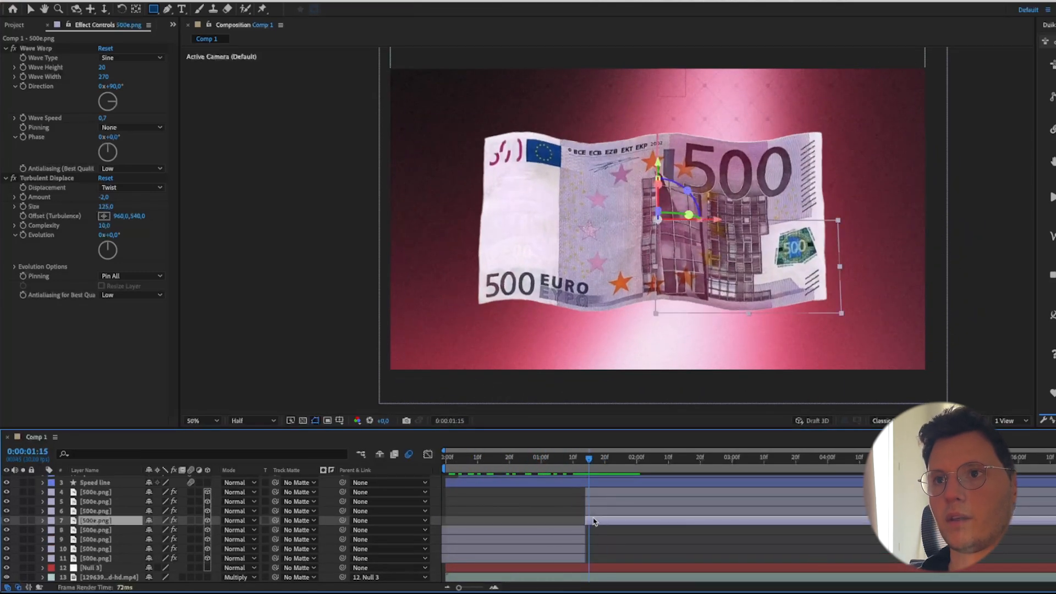
left_click_drag(575, 461, 601, 474)
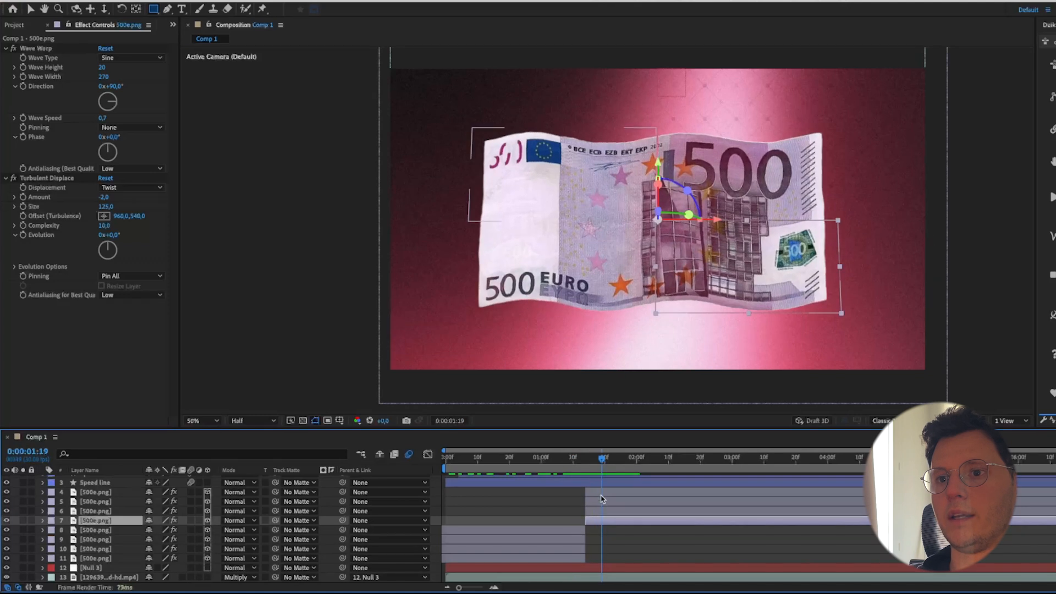
left_click(600, 497, "shift")
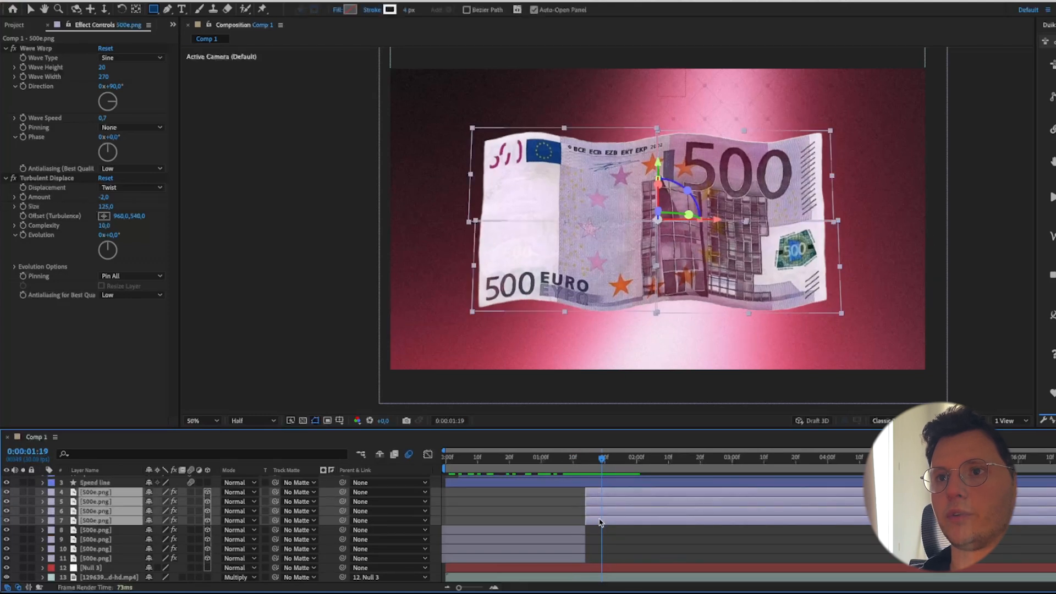
left_click_drag(594, 319, 613, 339)
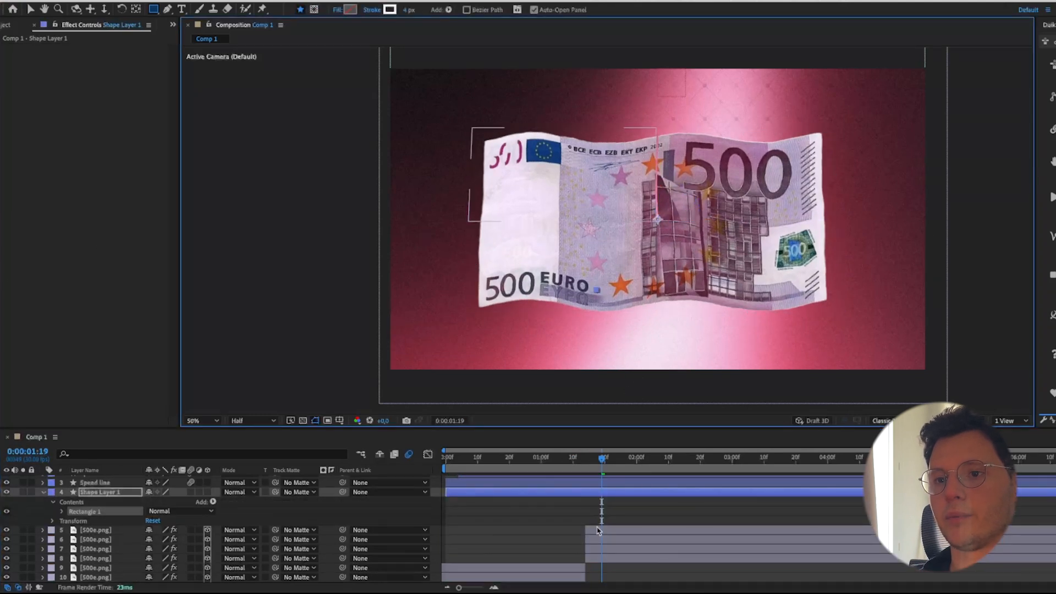
left_click(598, 531)
left_click(588, 556)
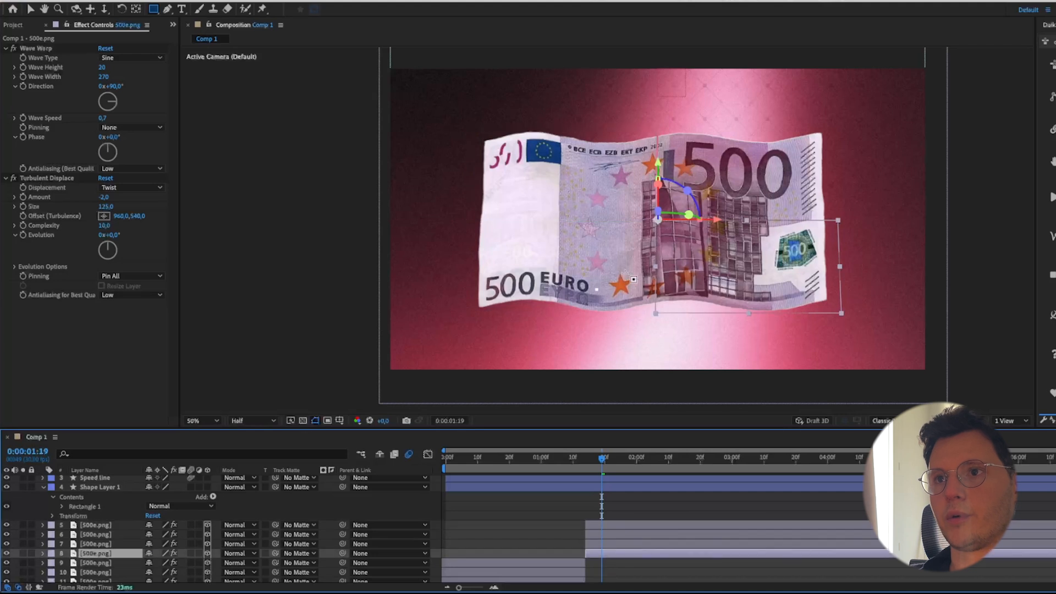
left_click(637, 276)
left_click(627, 274)
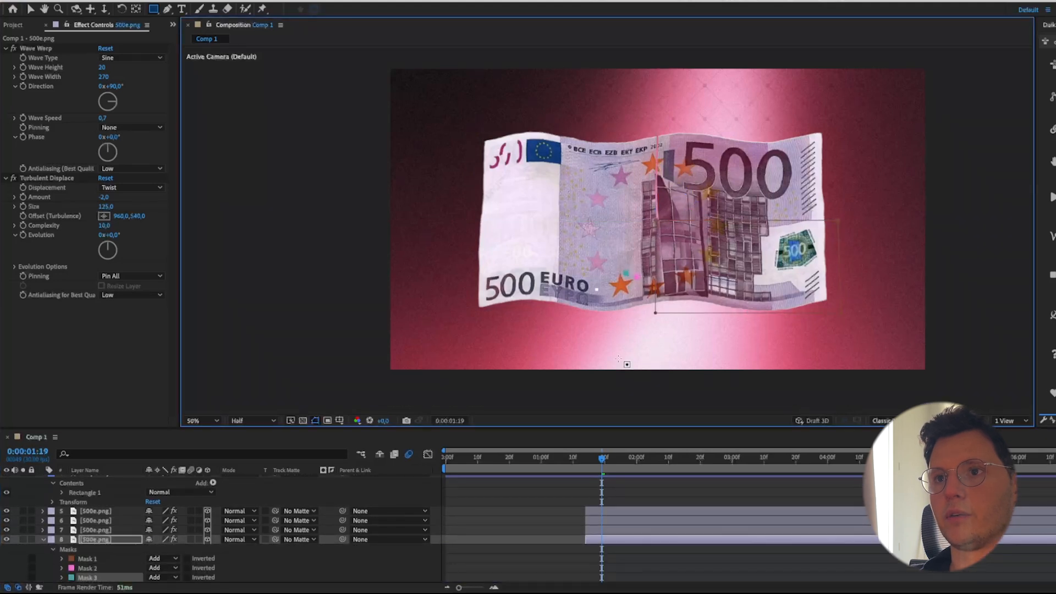
key("ctrl+z")
key("ctrl+z")
left_click(667, 491)
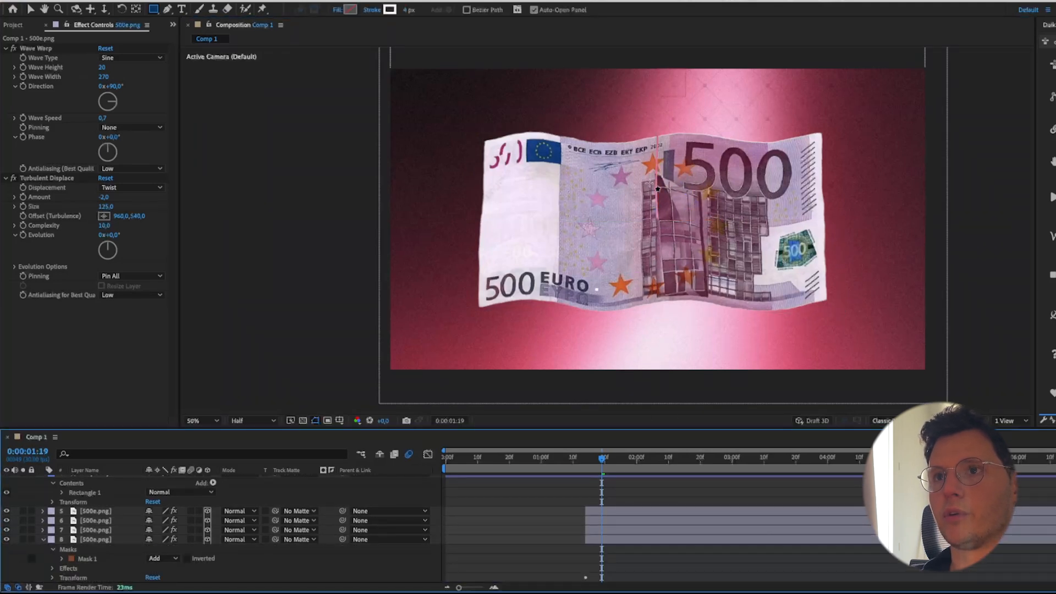
Pull the inner vertical mask edges of the lower-right and lower-left quarters slightly apart to leave a thin gap.
scroll(712, 183, "up", 2)
key("c")
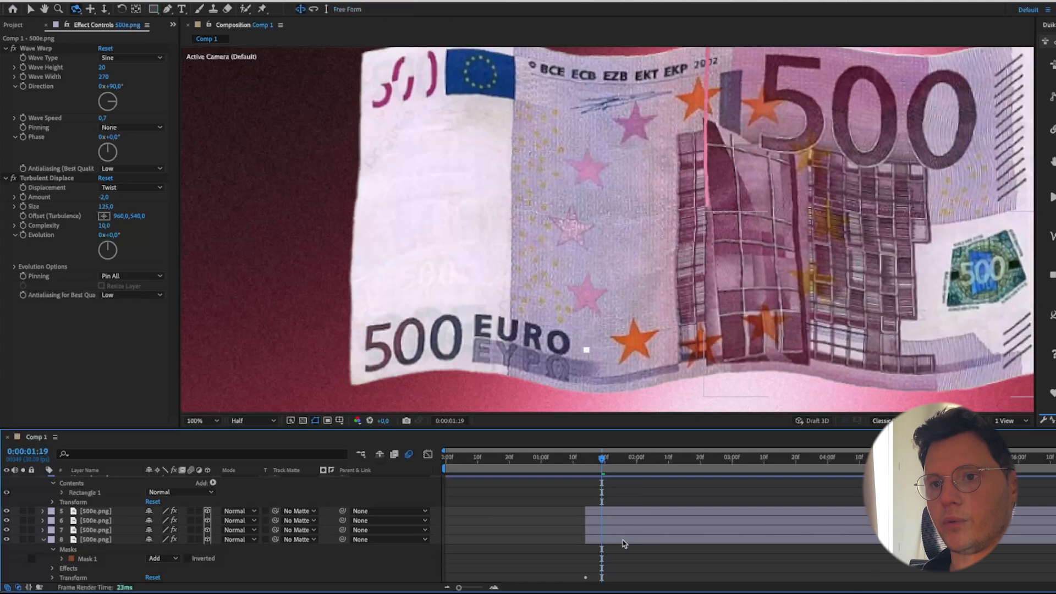
left_click(625, 542)
key("comma")
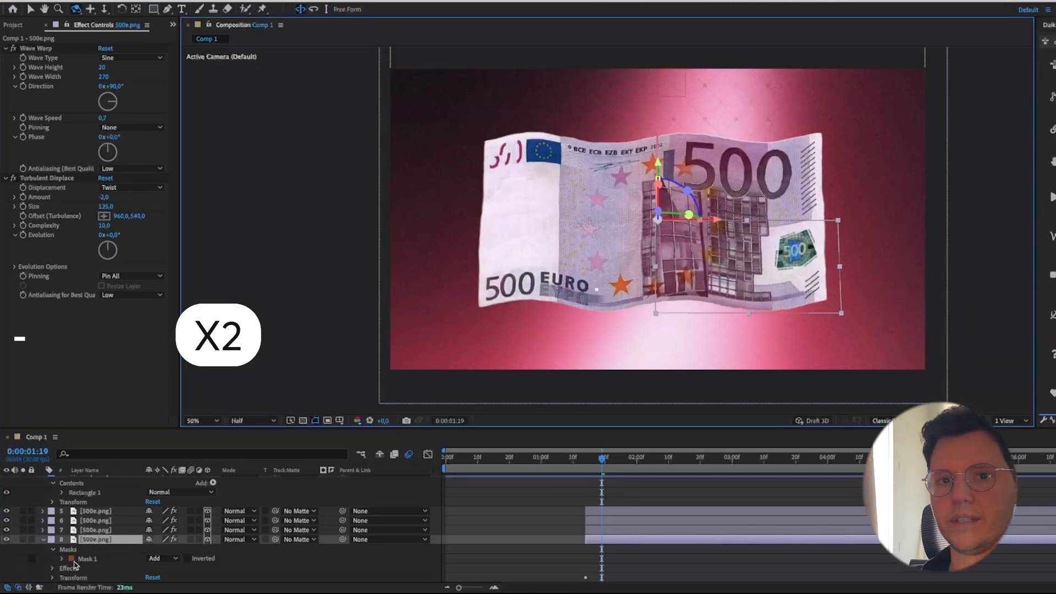
key("v")
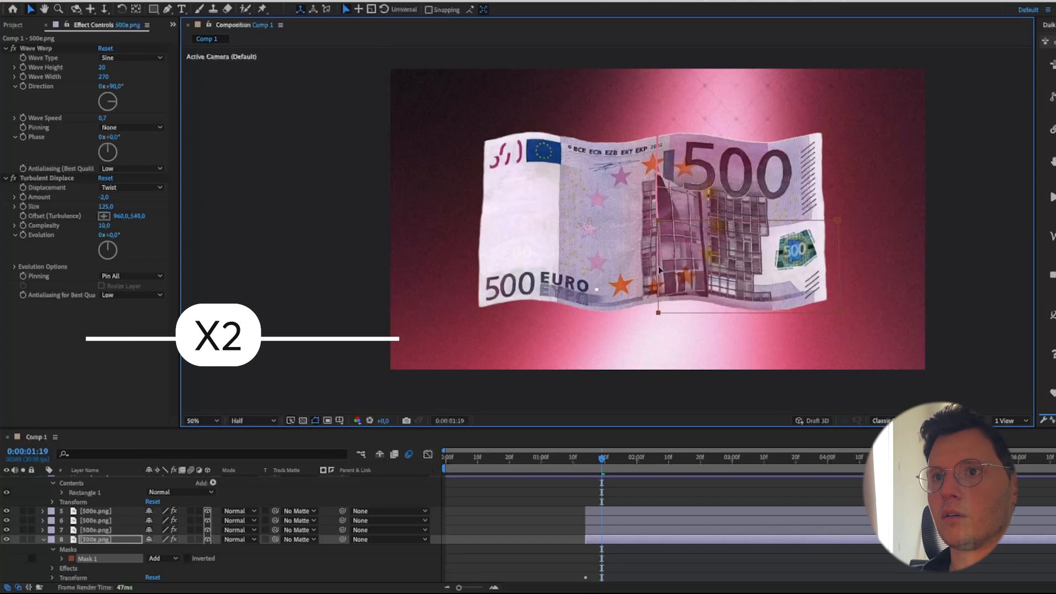
left_click(572, 286)
left_click_drag(657, 267, 654, 268)
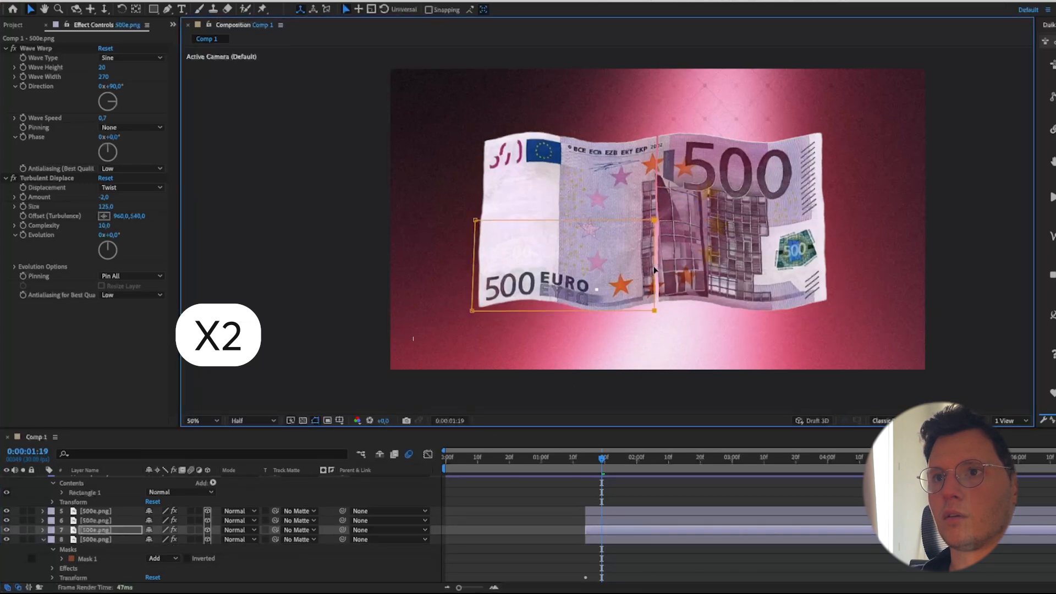
Raise the lower mask edges of the upper-left and upper-right quarters slightly to leave a thin horizontal gap.
left_click(616, 177)
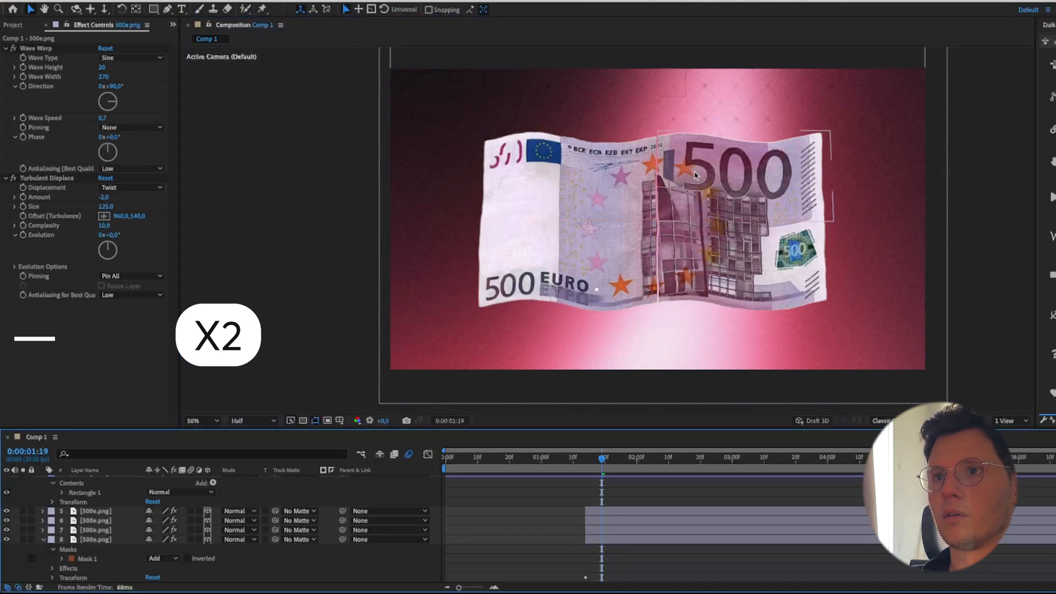
left_click(625, 394)
left_click(599, 460)
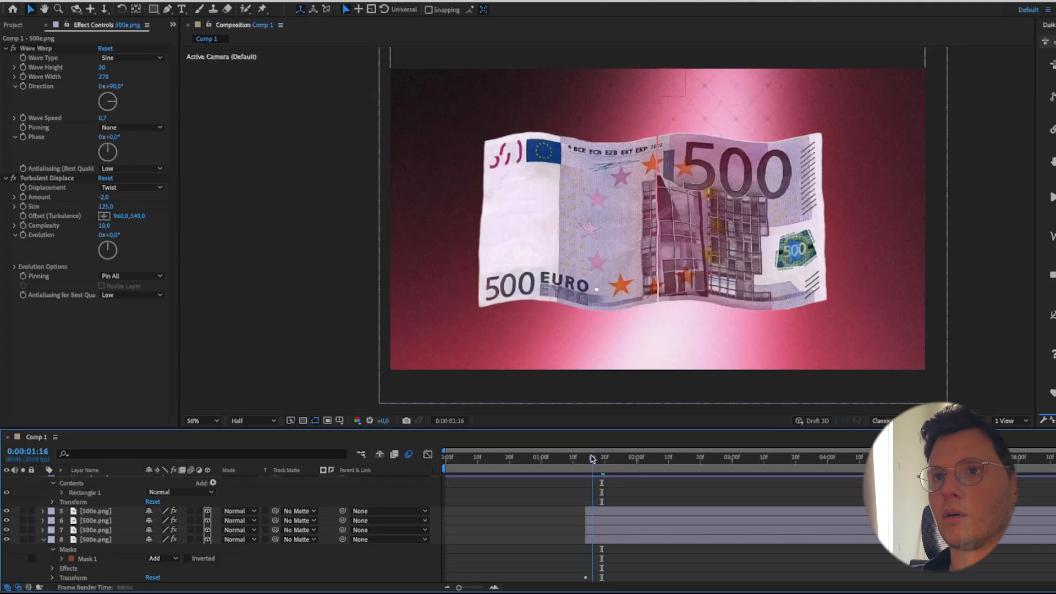
left_click(595, 202)
left_click_drag(567, 222, 567, 219)
left_click(740, 223)
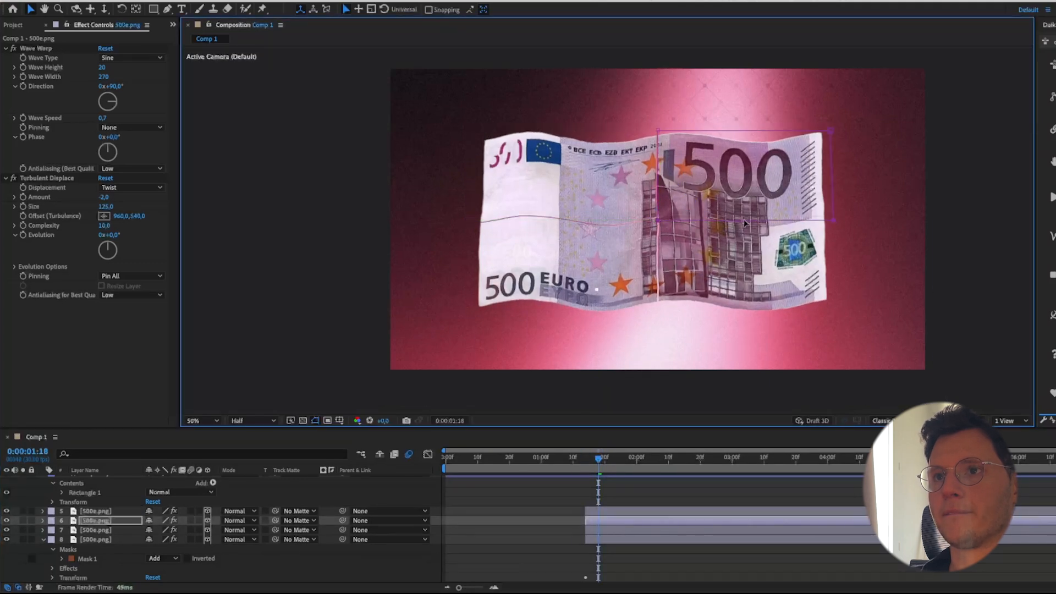
left_click(635, 489)
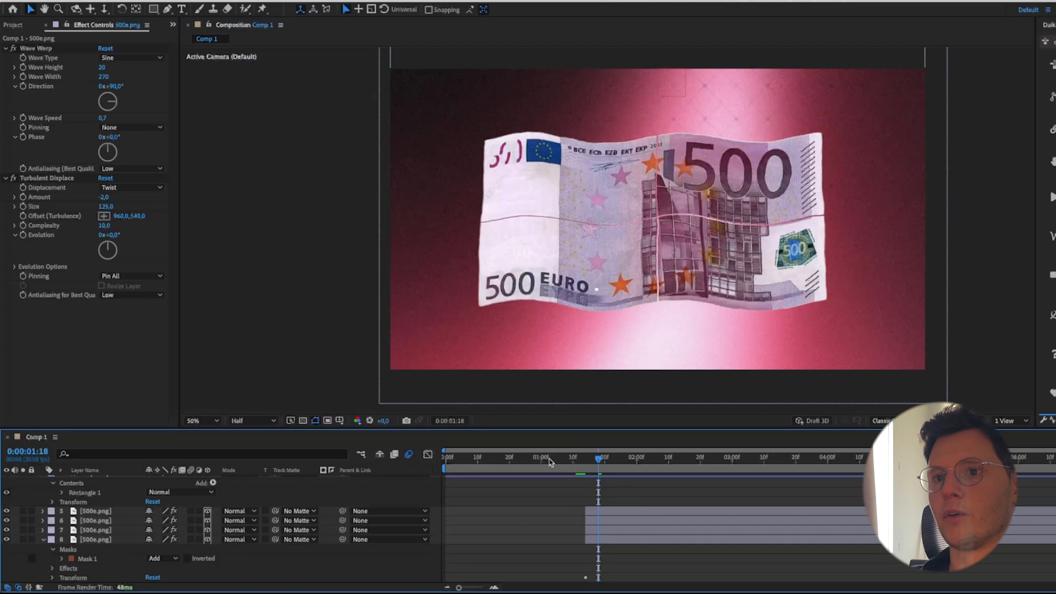
Collapse the lower-right quarter layer's properties, select the upper-left quarter layer and set the current time to 0:00:01:14.
scroll(553, 472, "down", 1)
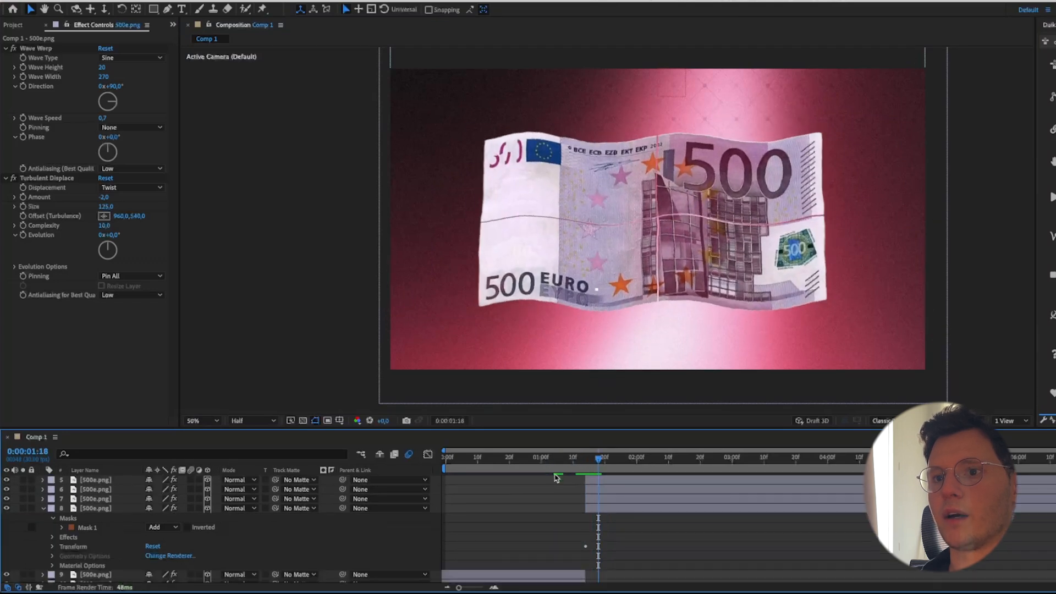
left_click(44, 508)
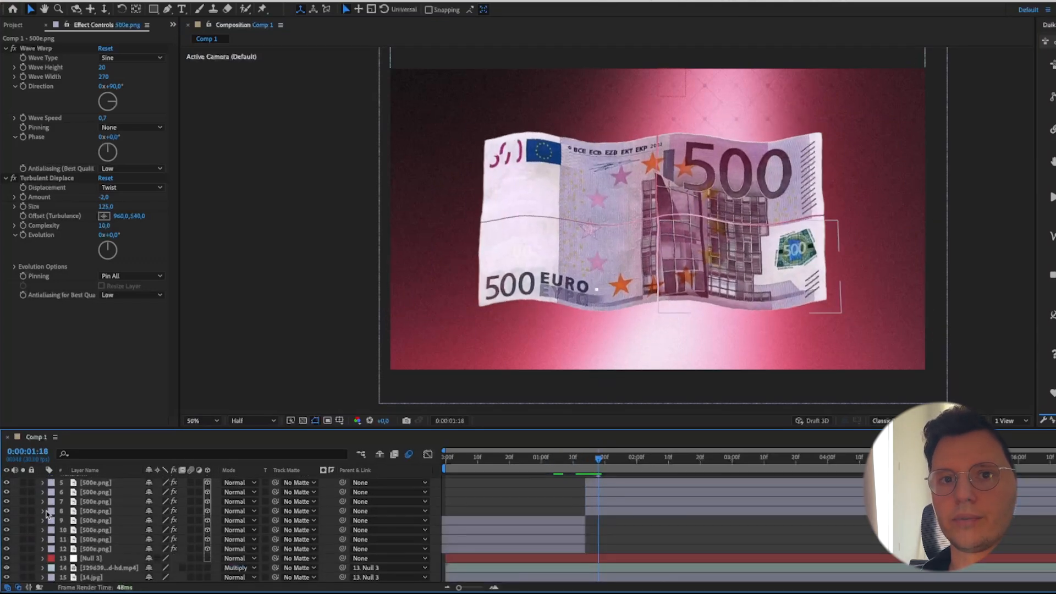
scroll(634, 529, "up", 1)
left_click(598, 491)
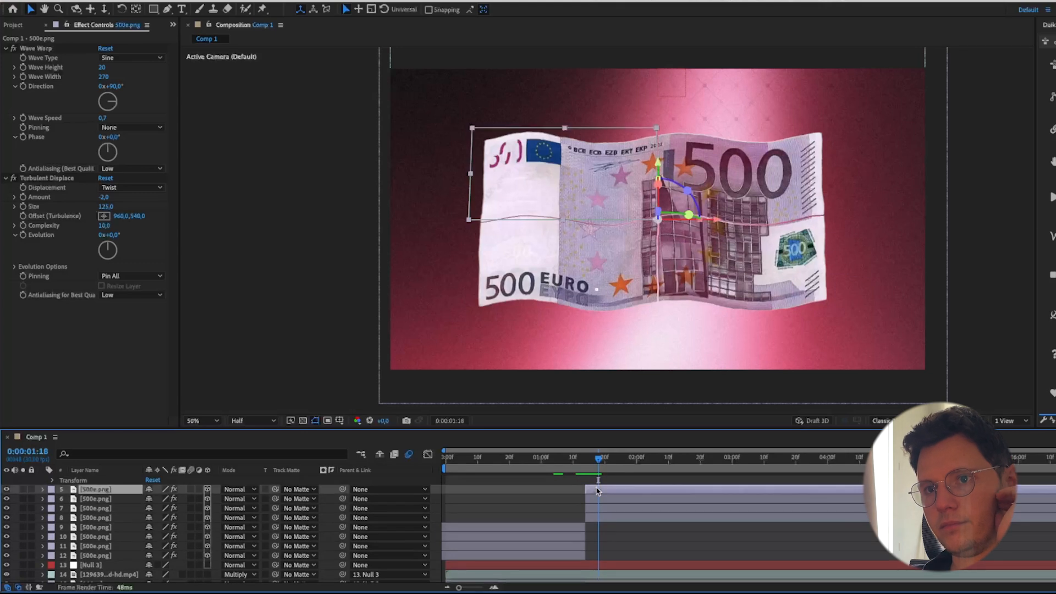
left_click(586, 460)
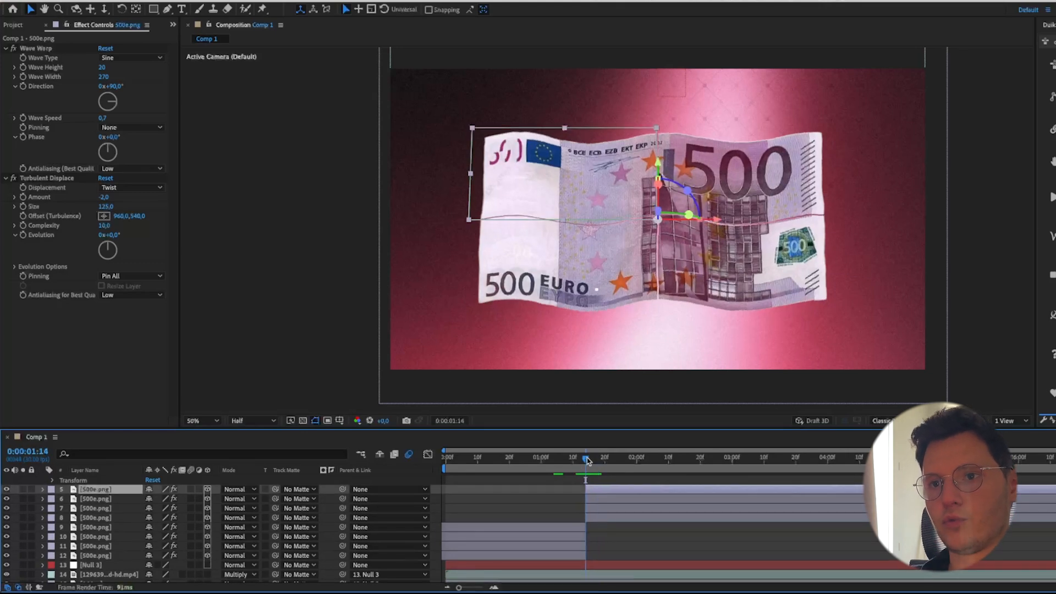
Select the four masked quarter layers, reveal their Position properties and add Position keyframes at 0:00:01:14.
left_click(102, 527, "shift")
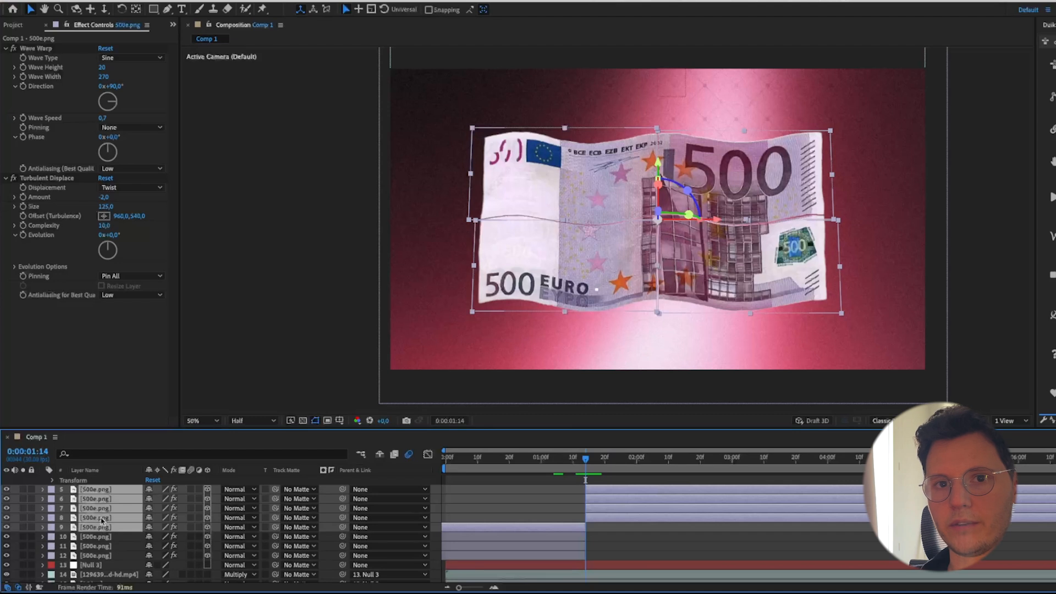
left_click(462, 503)
left_click(114, 481)
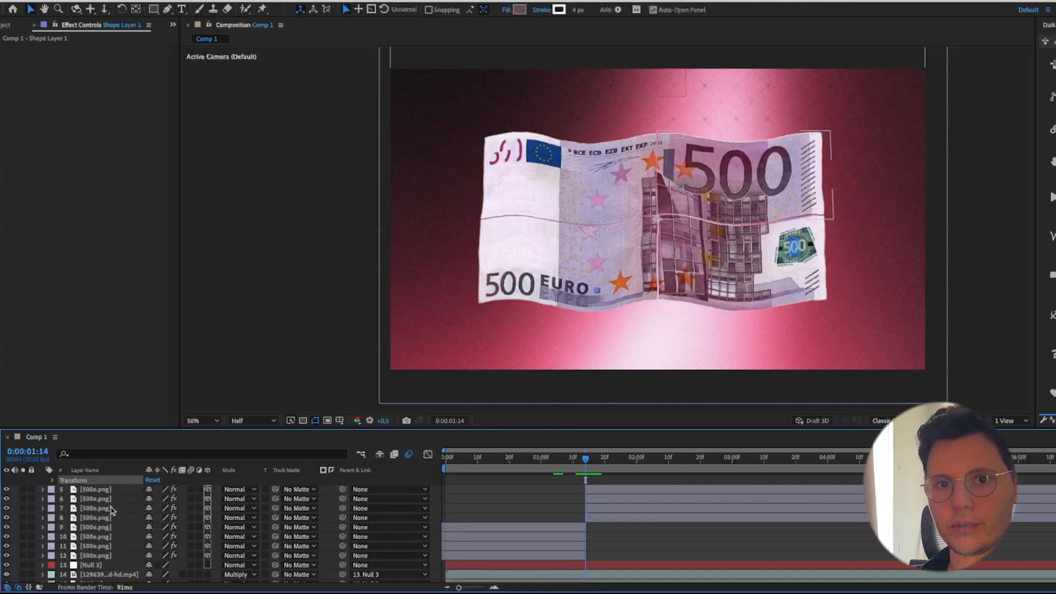
left_click(110, 490)
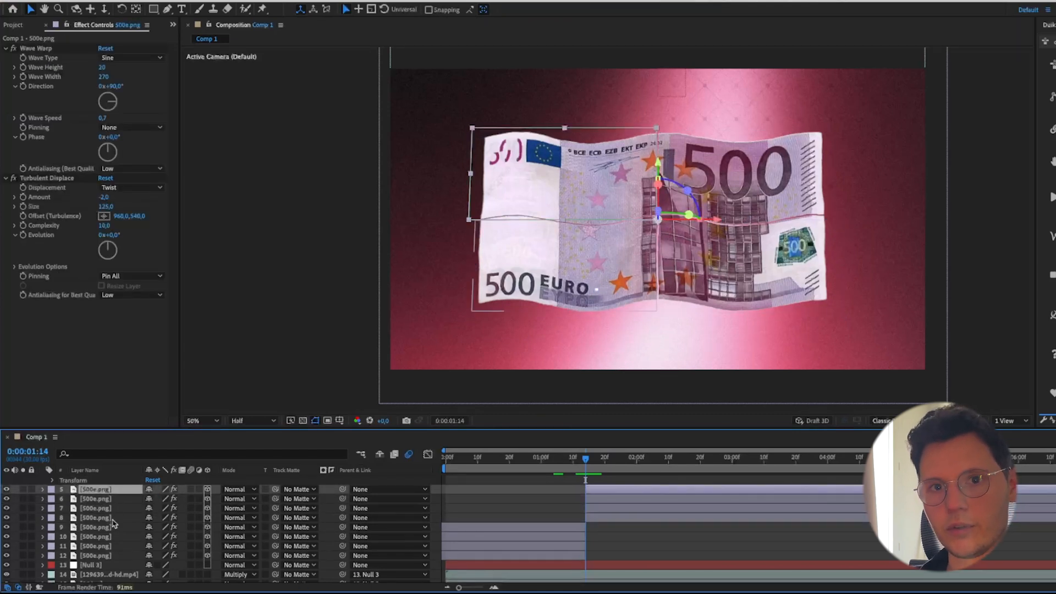
left_click(110, 518, "shift")
key("p")
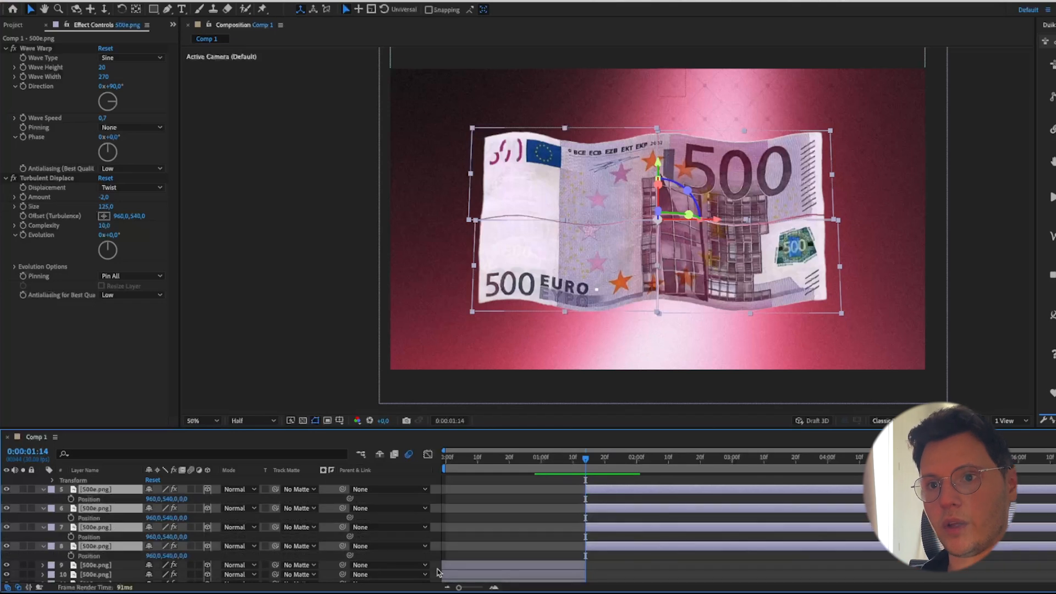
left_click_drag(579, 461, 586, 465)
left_click(70, 499)
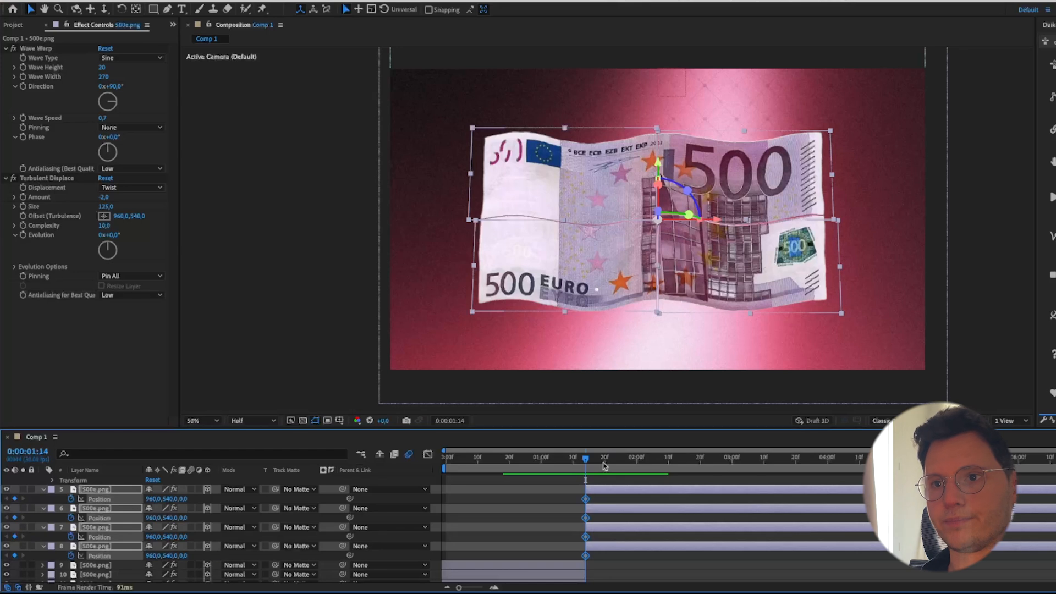
At 0:00:02:06, move the upper-left quarter to about (879, 461), upper-right to (1077, 457), lower-left to (881, 586) and lower-right to (1045, 591).
left_click(656, 460)
left_click(749, 175)
left_click_drag(749, 175, 780, 154)
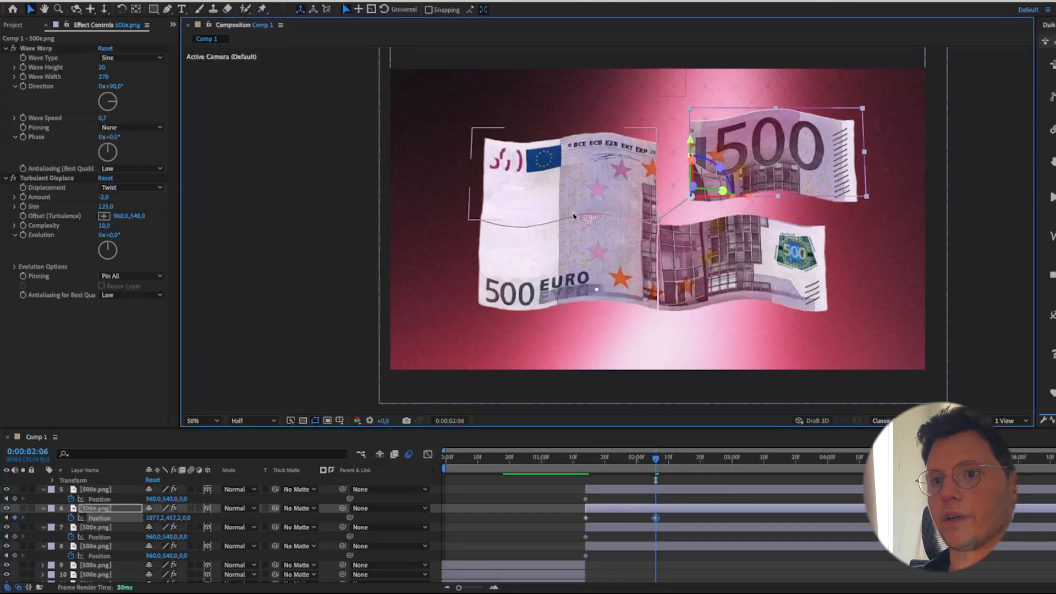
left_click_drag(573, 216, 544, 163)
left_click(721, 259)
left_click_drag(584, 272, 561, 284)
left_click_drag(717, 297, 738, 306)
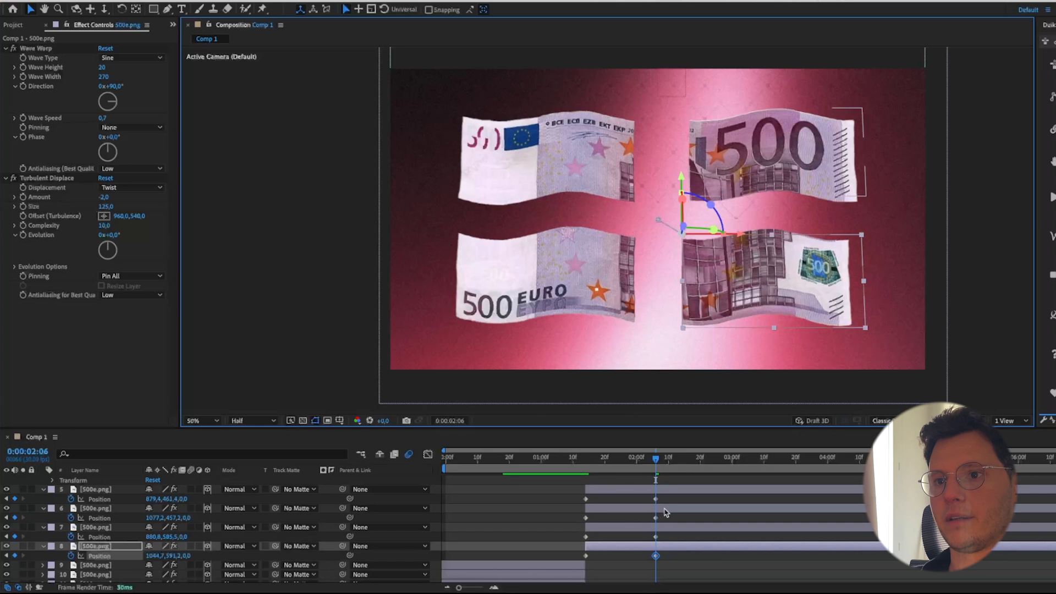
Ease the Position keyframes of all four banknote quarters and shape their speed graphs for an early peak and long slowdown.
left_click_drag(667, 494, 581, 557)
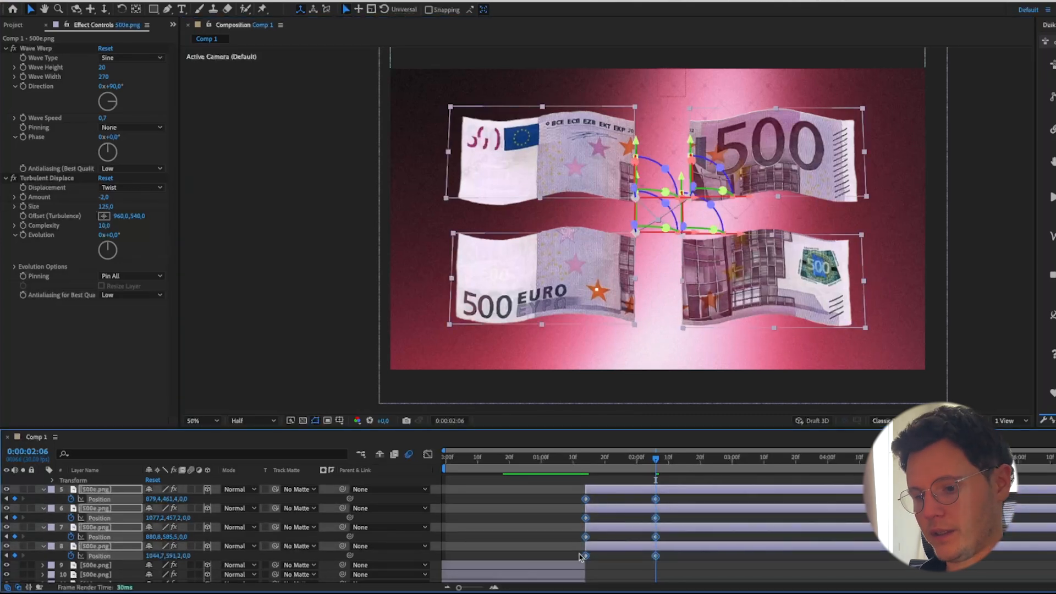
key("shift+F3")
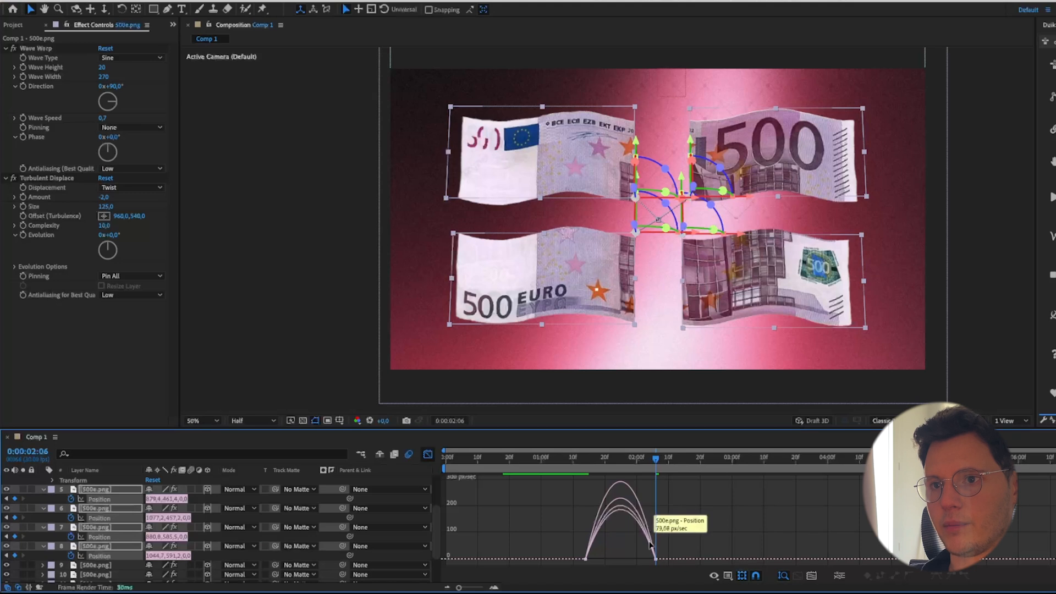
left_click(656, 560)
left_click_drag(644, 560, 626, 560)
left_click(428, 454)
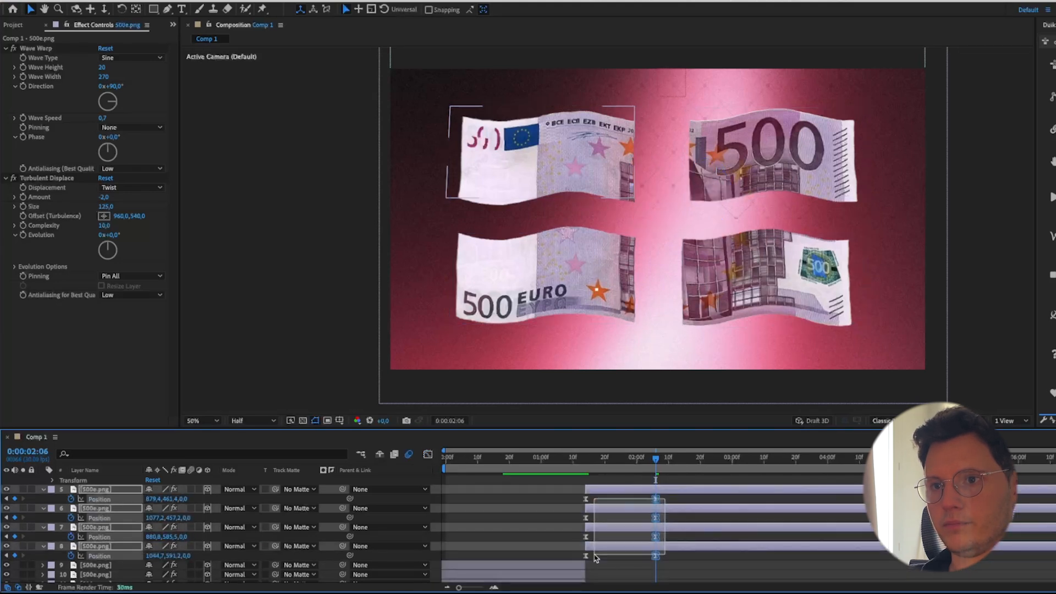
left_click(429, 456)
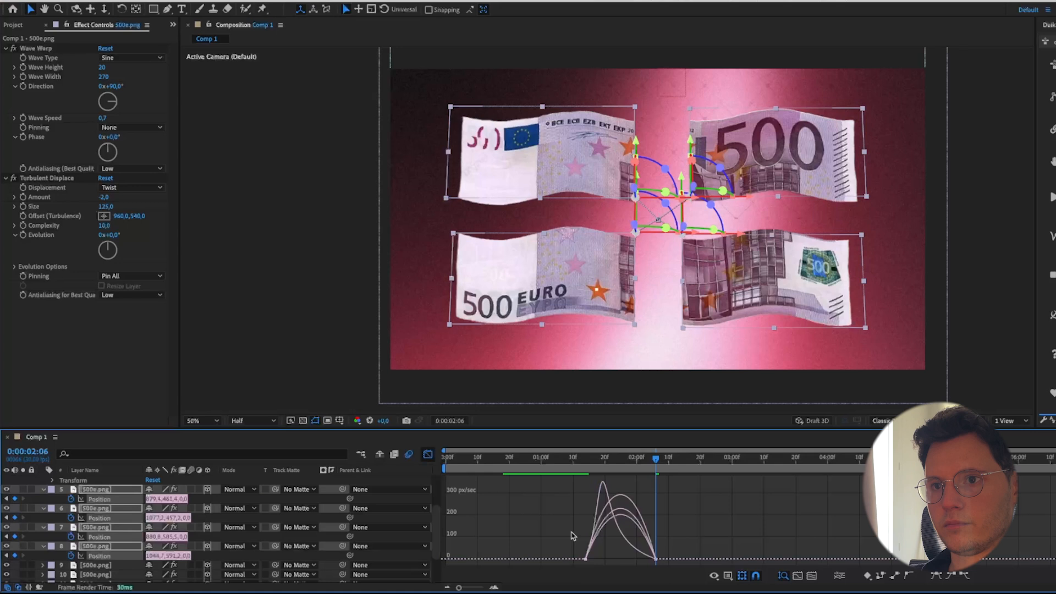
left_click(643, 522)
left_click_drag(646, 557, 621, 555)
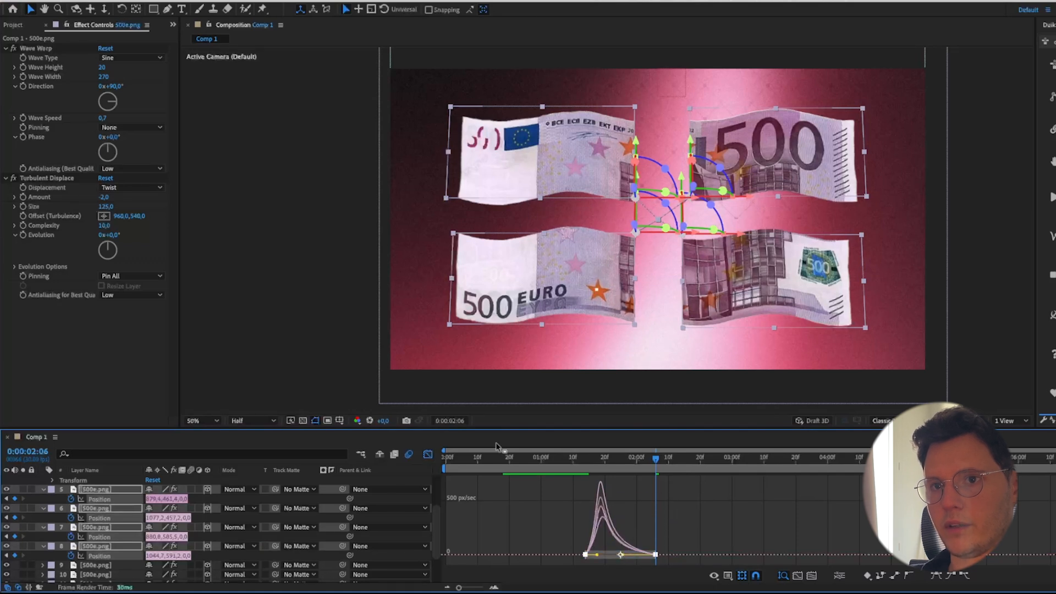
left_click(428, 454)
Preview the quarters' split animation from the start and collapse the properties of all layers.
left_click(576, 459)
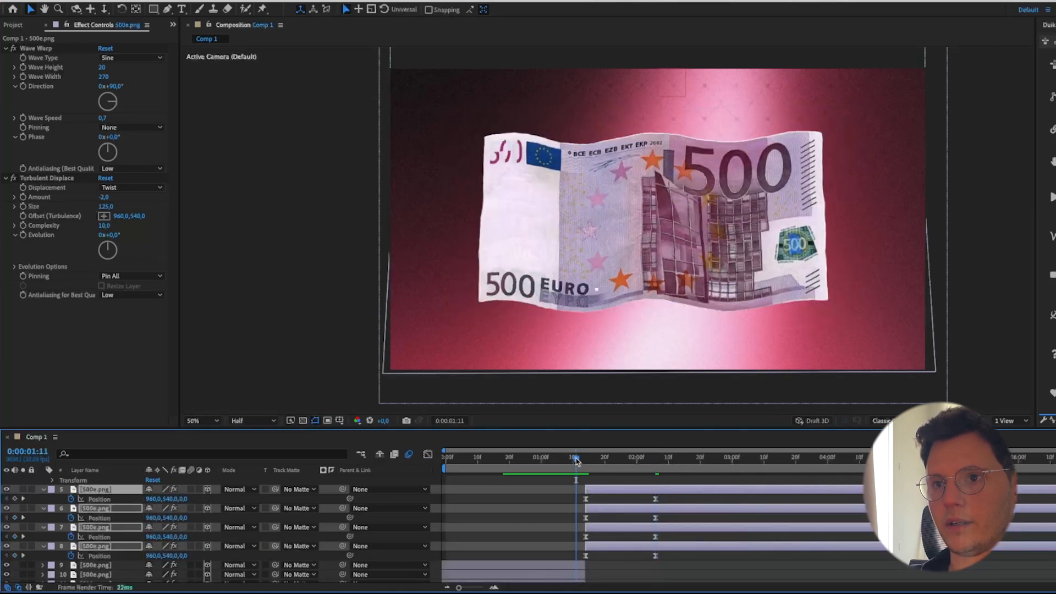
left_click_drag(576, 459, 434, 477)
key("space")
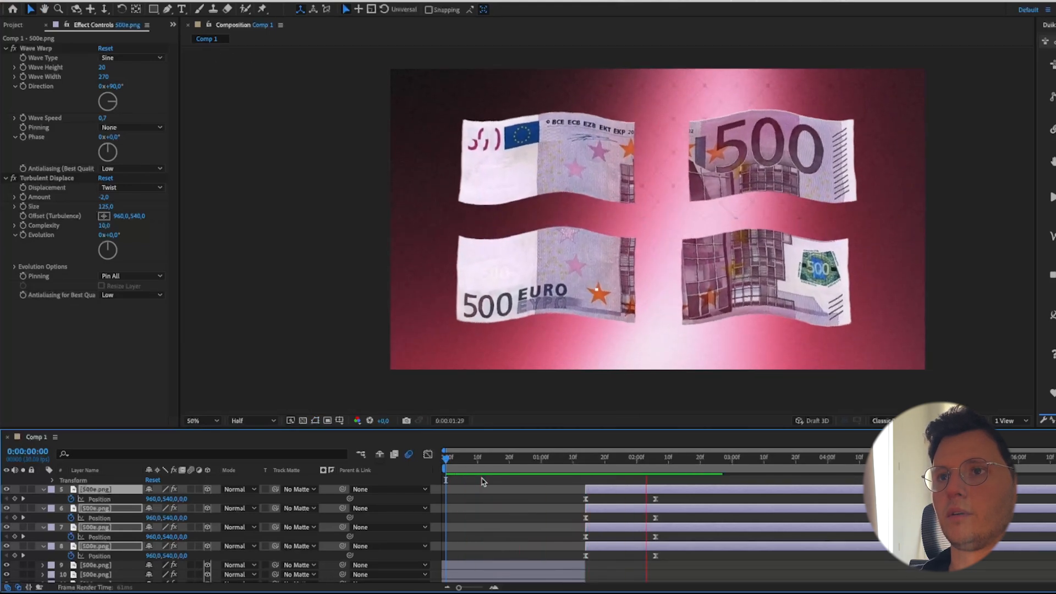
key("space")
scroll(87, 503, "up", 2)
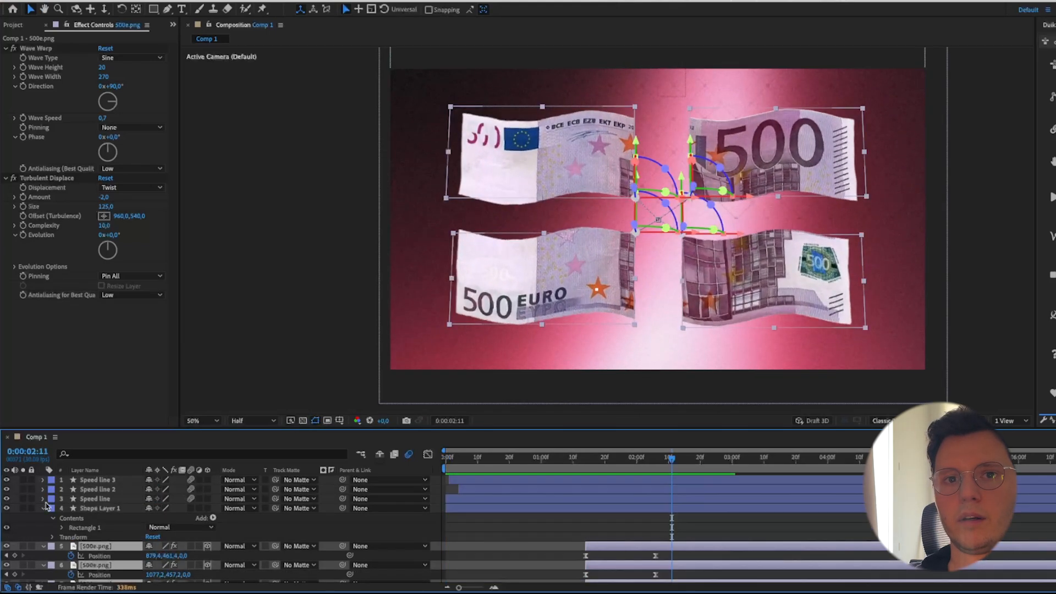
left_click(44, 510)
key("ctrl+a")
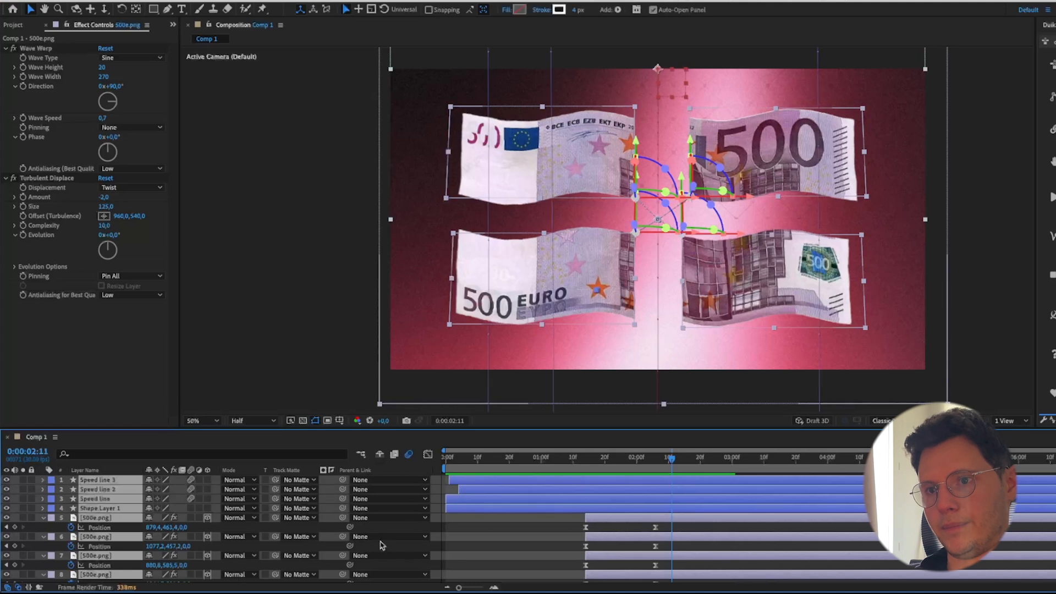
key("u")
key("u")
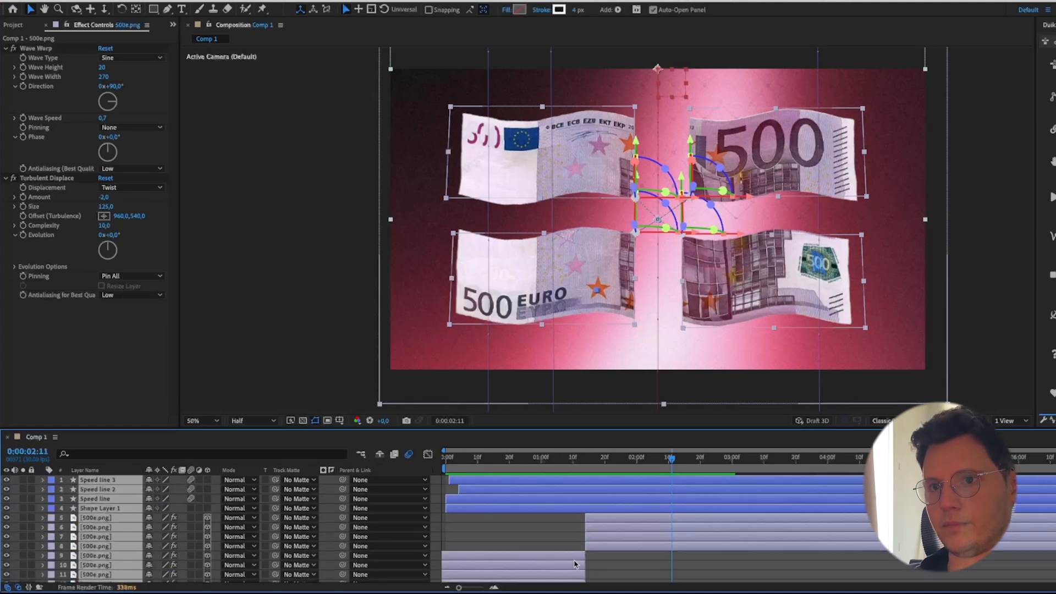
key("ctrl+shift+a")
At 0:00:01:24, draw a straight vertical line with the Pen tool down the gap between the quarters and set its stroke to 7 px.
left_click(618, 470)
mouse_move(619, 470)
left_mouse_down()
mouse_move(577, 469)
mouse_move(634, 470)
left_mouse_up()
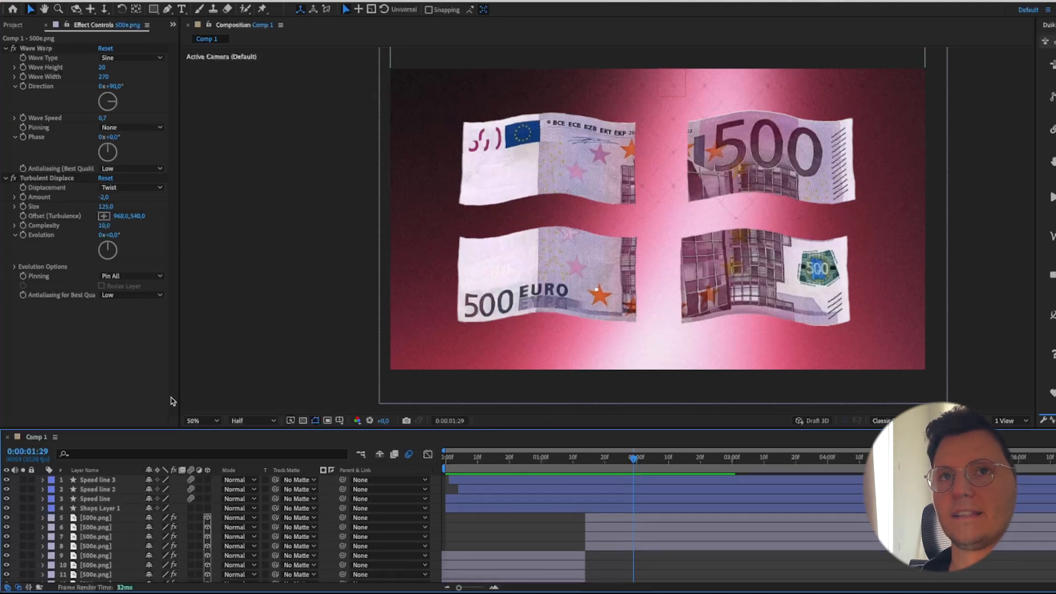
left_click(167, 10)
left_click_drag(608, 472, 622, 474)
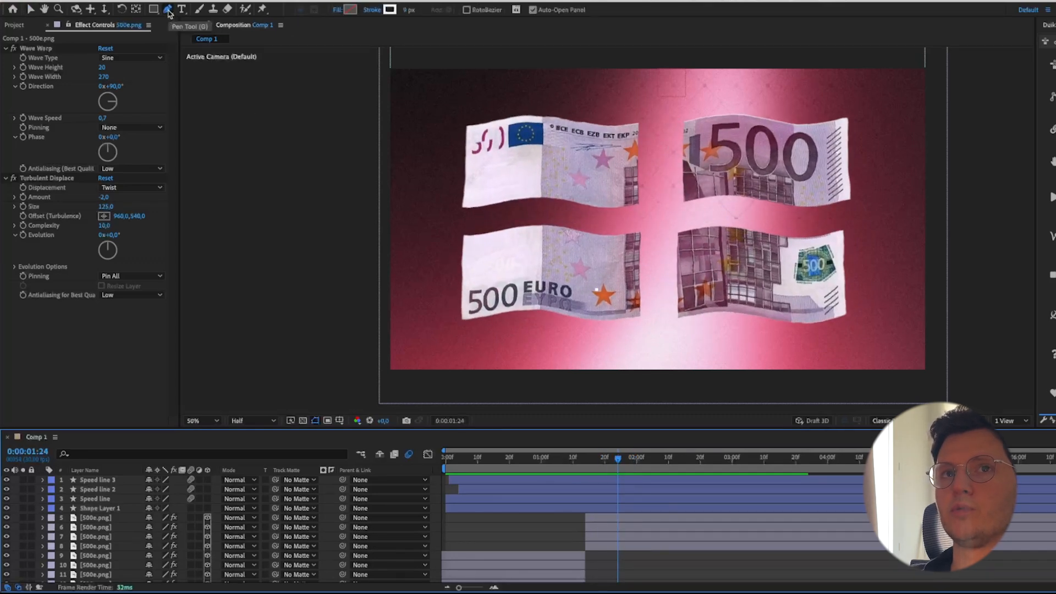
left_click(661, 113)
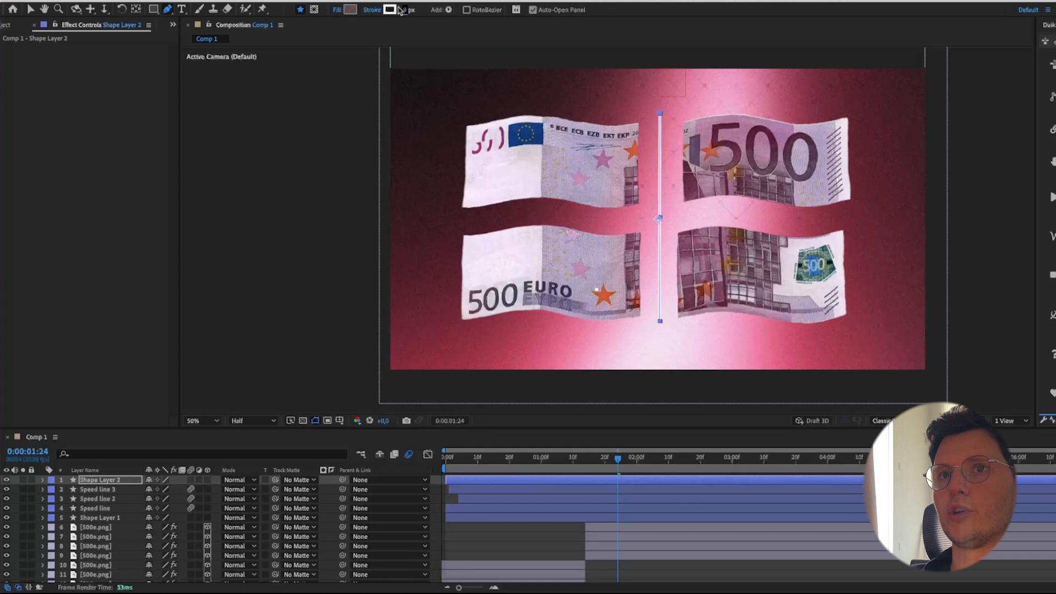
type("7")
key("Return")
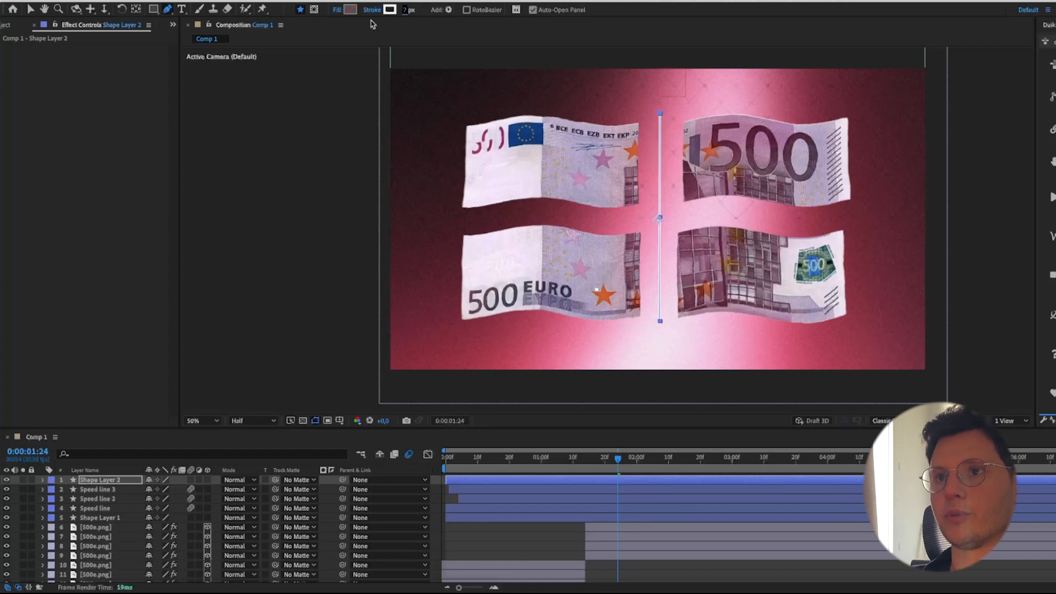
Start the new line layer at 0:00:01:14, in line with the split quarters, and add Trim Paths to it.
left_click_drag(599, 485, 737, 480)
left_click_drag(590, 454, 599, 481)
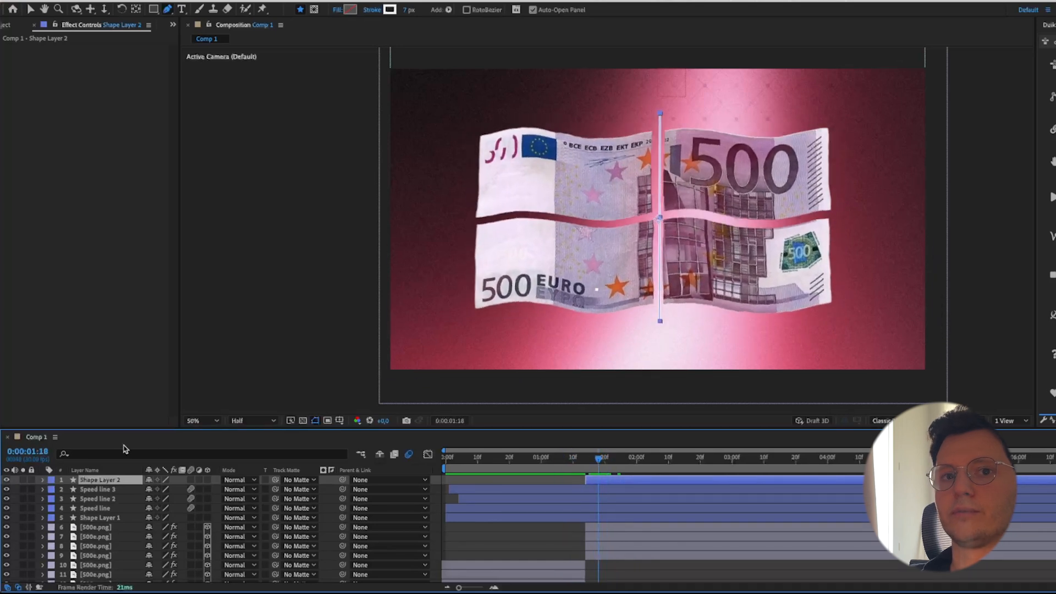
left_click(43, 480)
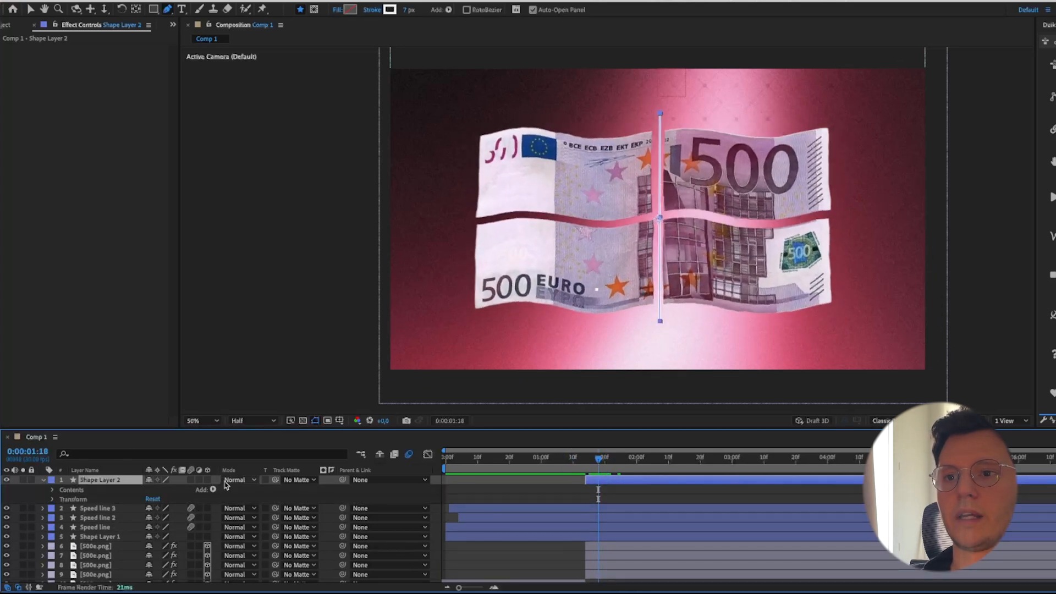
left_click_drag(579, 461, 624, 463)
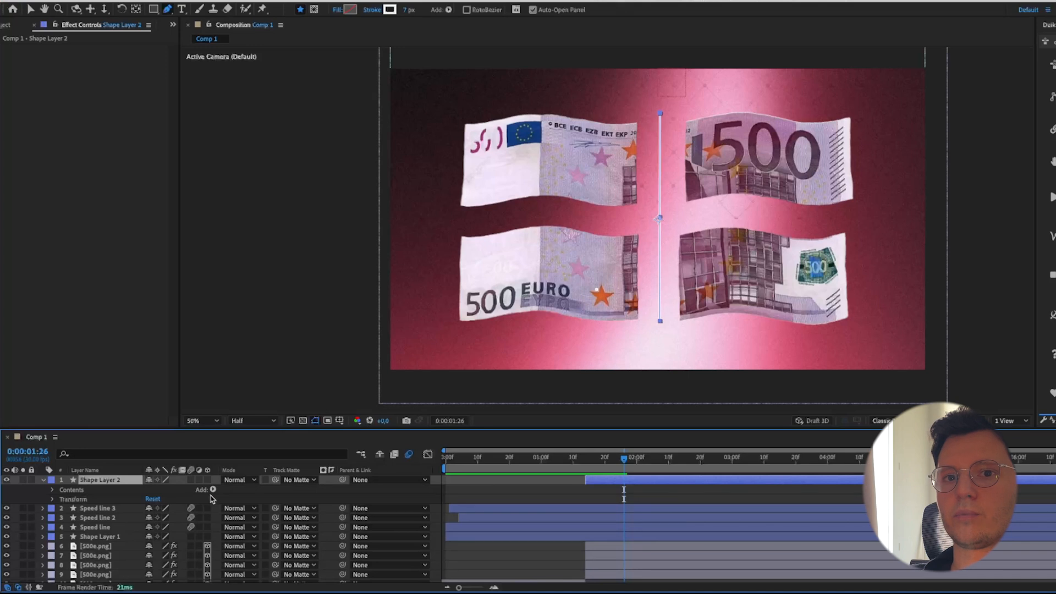
left_click(213, 489)
left_click(243, 533)
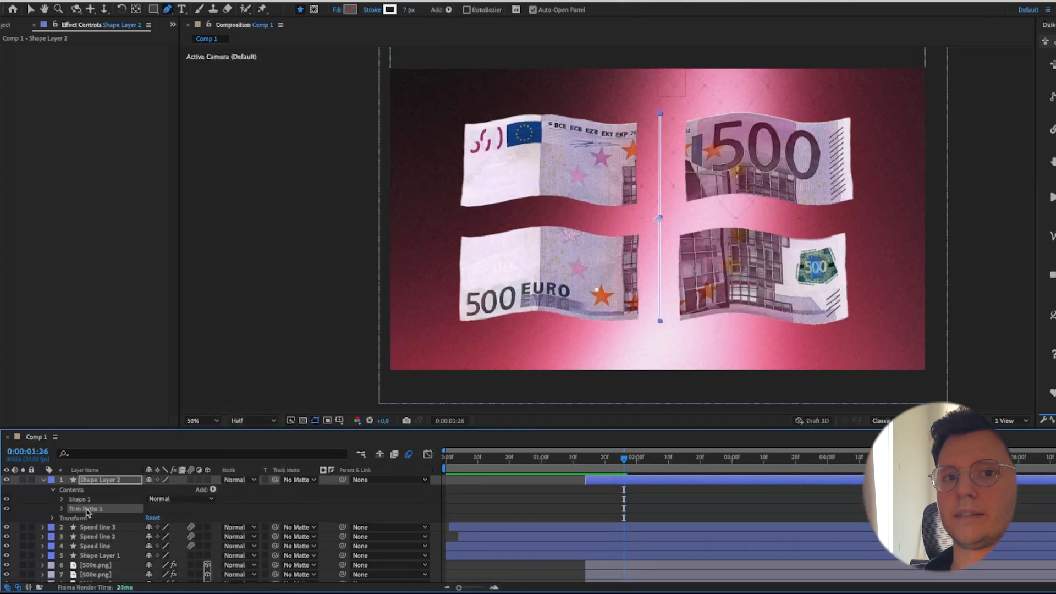
Keyframe the line's Trim Paths End from 0% at 0:00:01:17 to 100% at 0:00:01:28 and duplicate the line layer.
left_click_drag(610, 460, 631, 462)
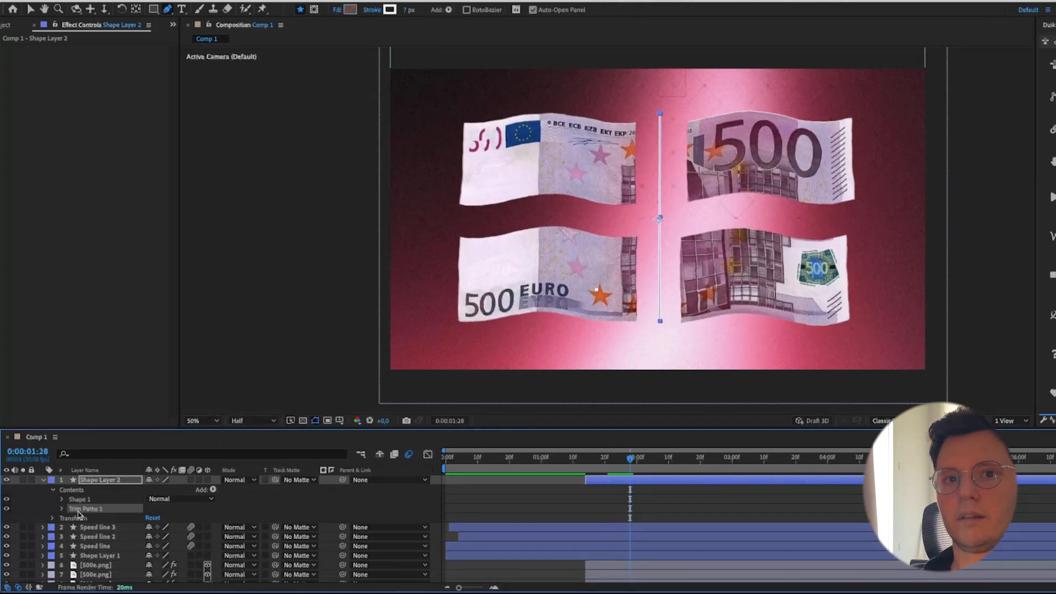
left_click(62, 509)
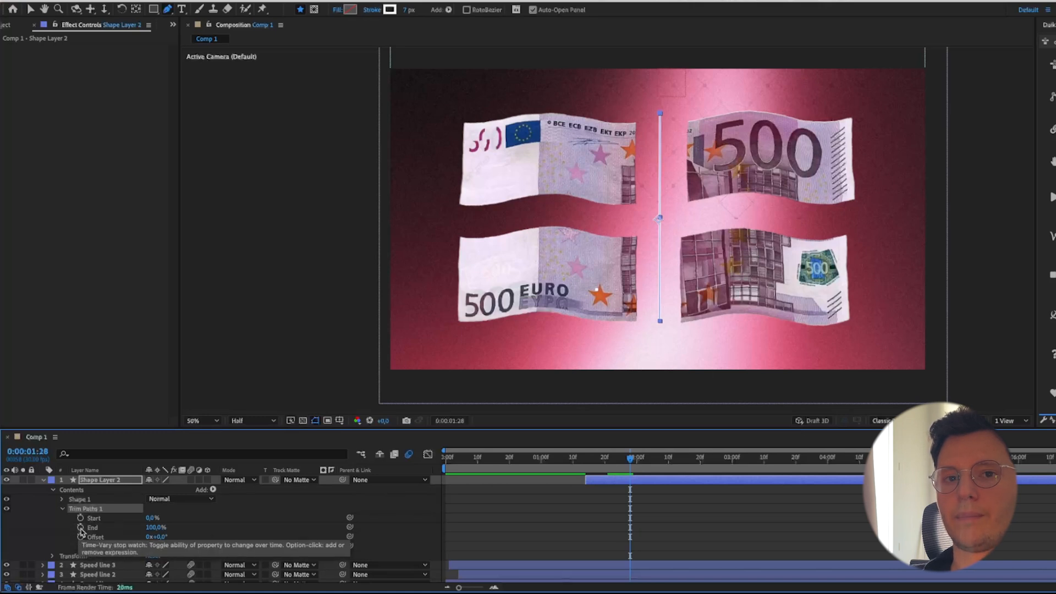
left_click(81, 528)
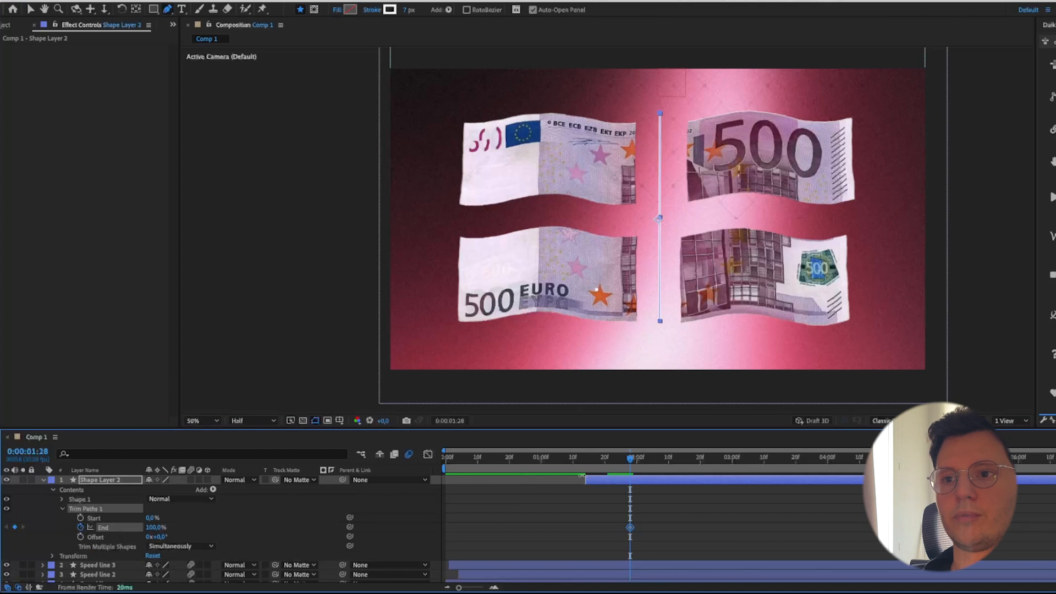
left_click(596, 460)
left_click_drag(153, 527, 72, 530)
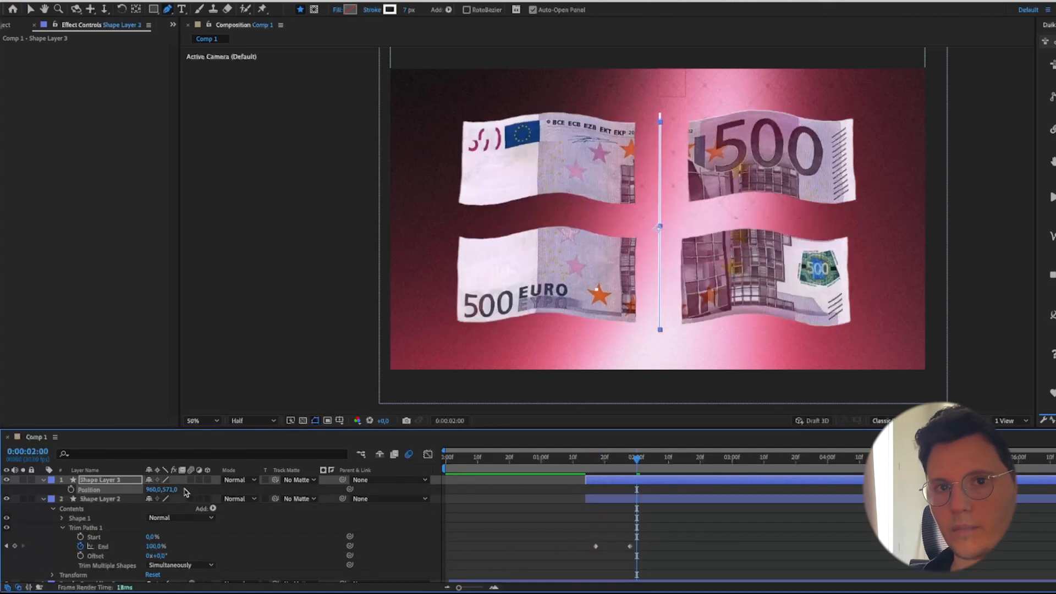
Undo the duplicated line's position shift, set its rotation to 90° and preview the crossing lines.
key("ctrl+z")
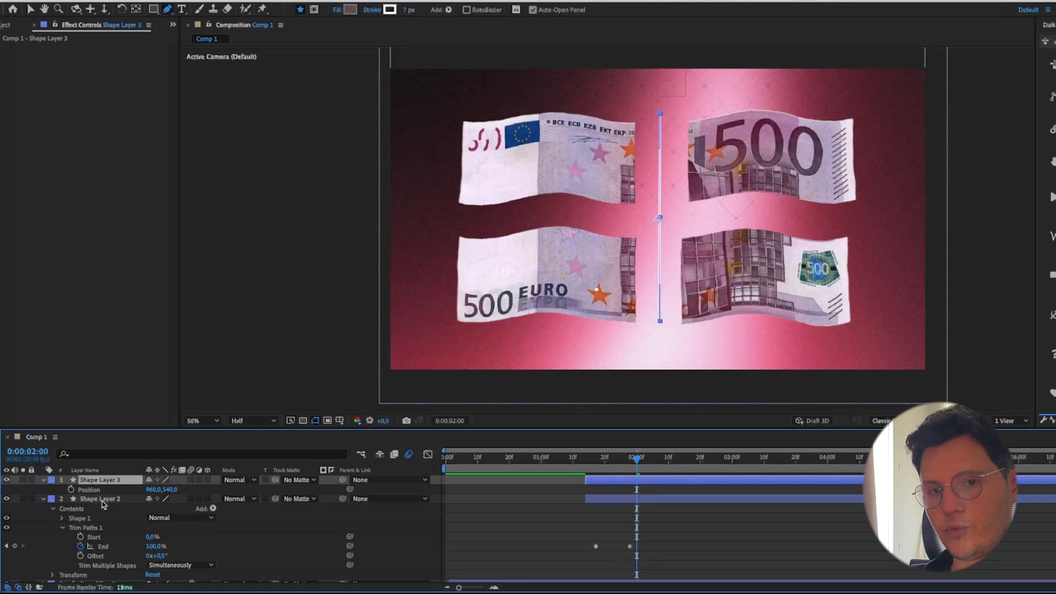
left_click(158, 489)
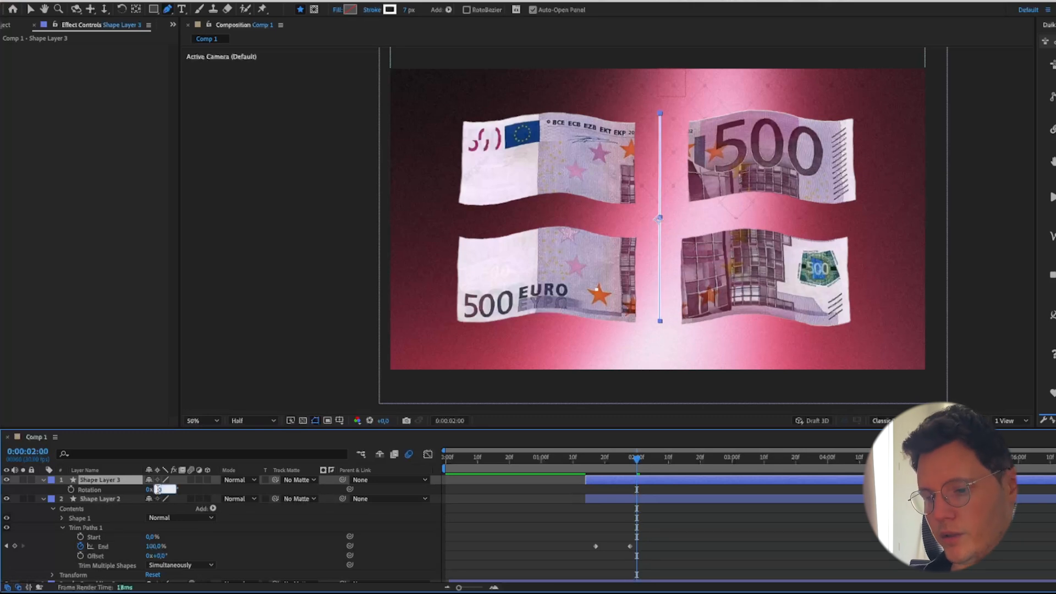
type("90")
key("Return")
left_click_drag(554, 458, 569, 489)
key("space")
Reveal the End keyframes on both line layers, move the second ones to about 0:00:02:16 and preview the slower drawing.
left_click(627, 491)
left_click(627, 480)
key("u")
left_click_drag(641, 487, 696, 549)
left_click(596, 460)
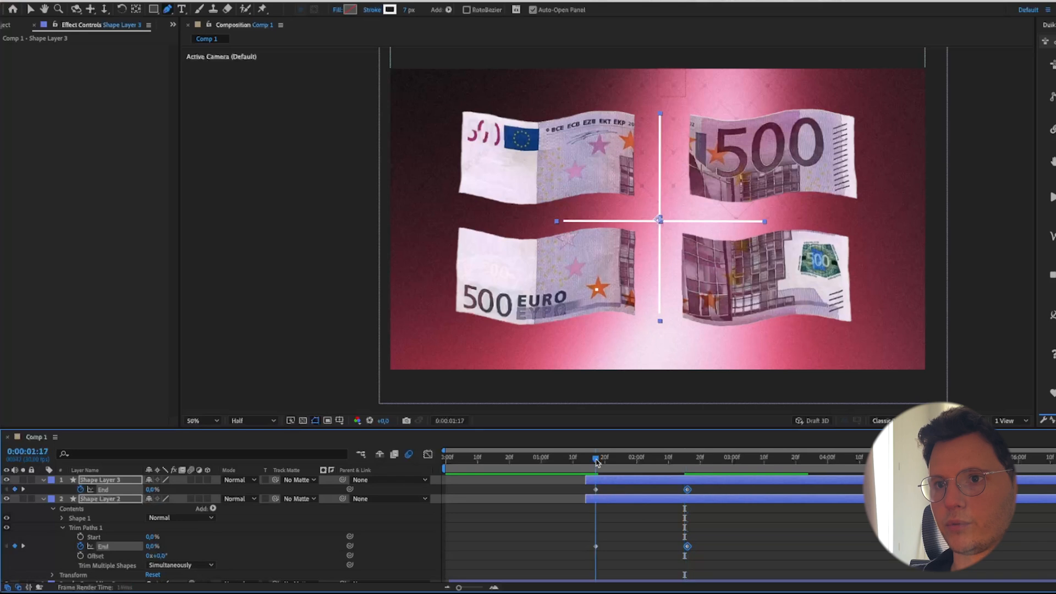
key("space")
key("space")
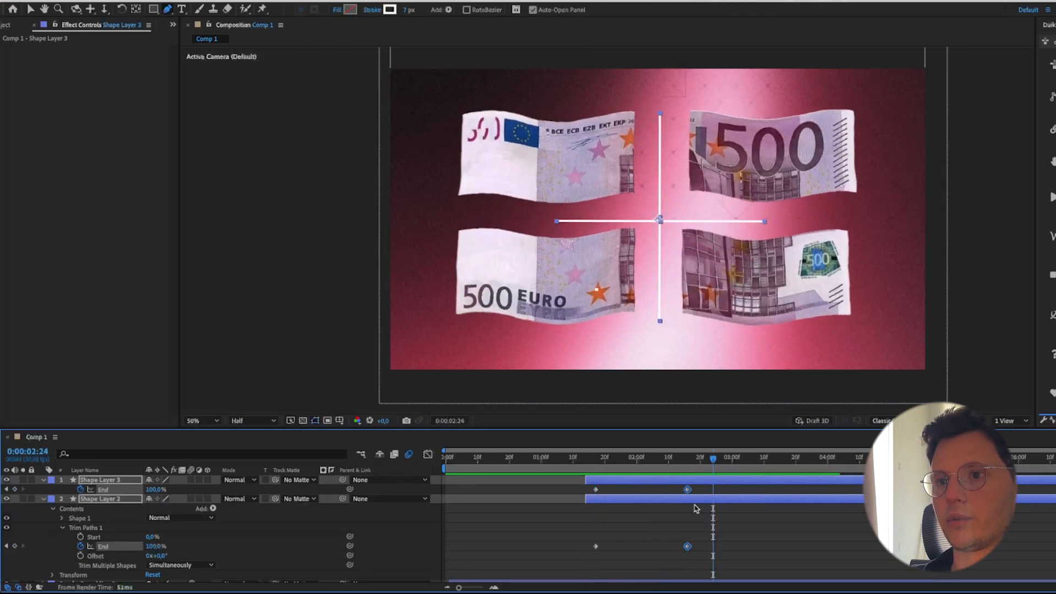
Apply Easy Ease to both lines' End keyframes and move the last ones to about 0:00:02:28.
left_click_drag(690, 494, 679, 557)
key("F9")
key("space")
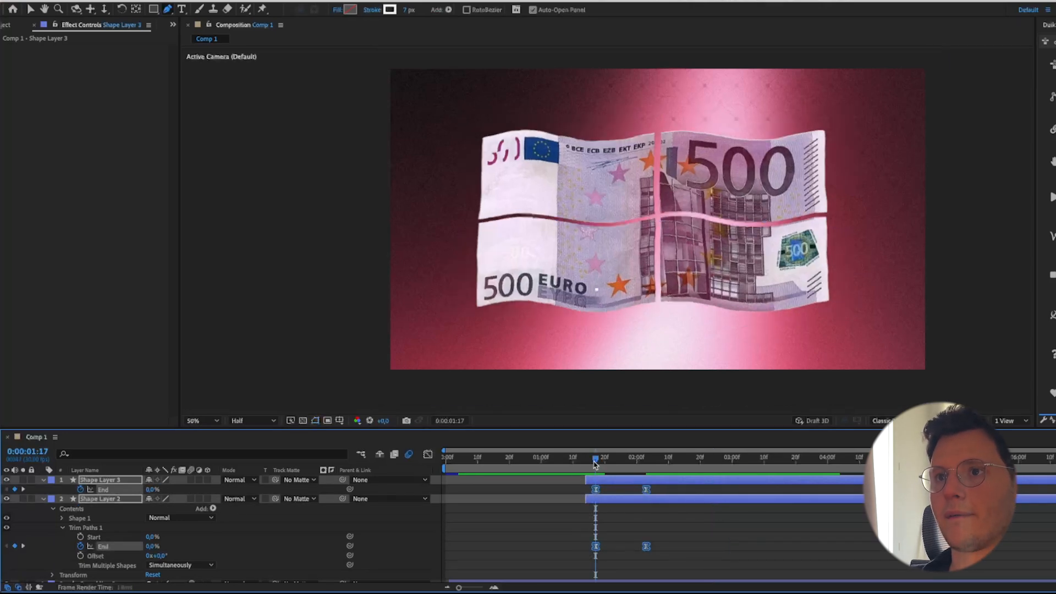
key("space")
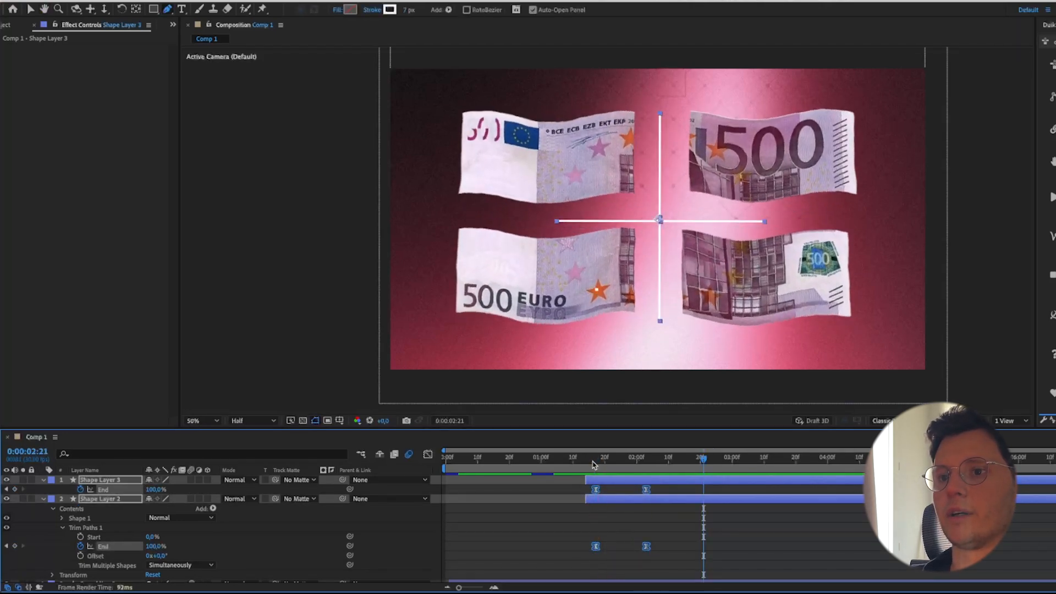
left_click(617, 524)
left_click_drag(641, 486, 727, 551)
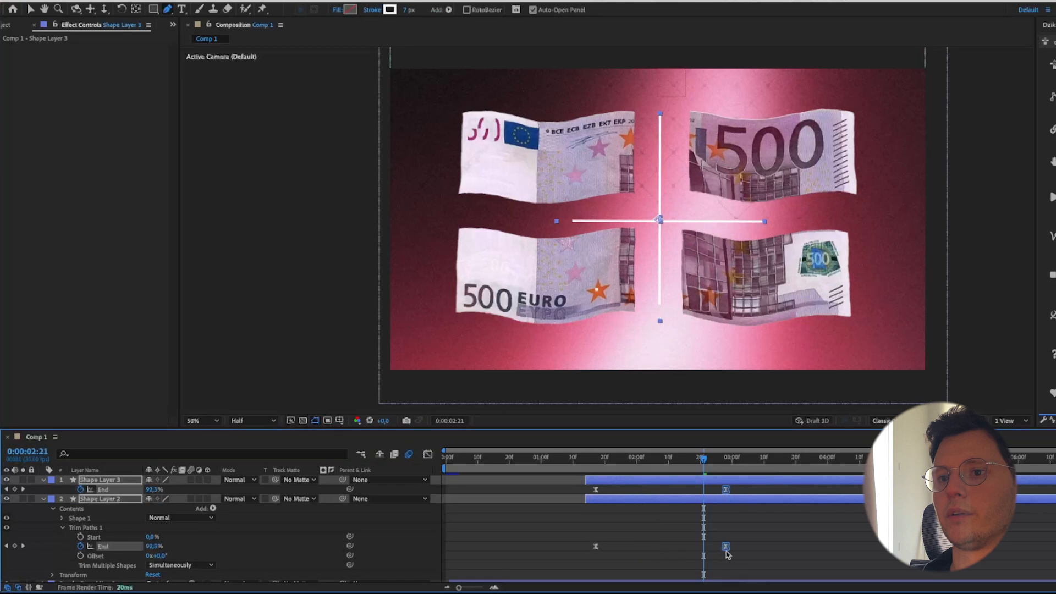
Shape the End speed graphs of both line layers with an early peak and a long, gradual slowdown.
key("shift+F3")
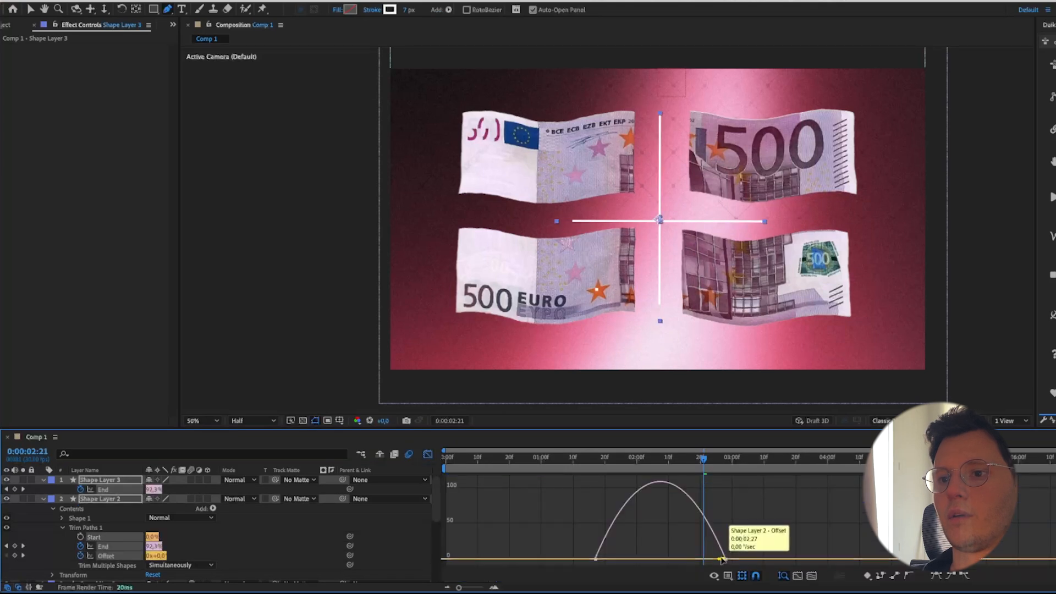
key("v")
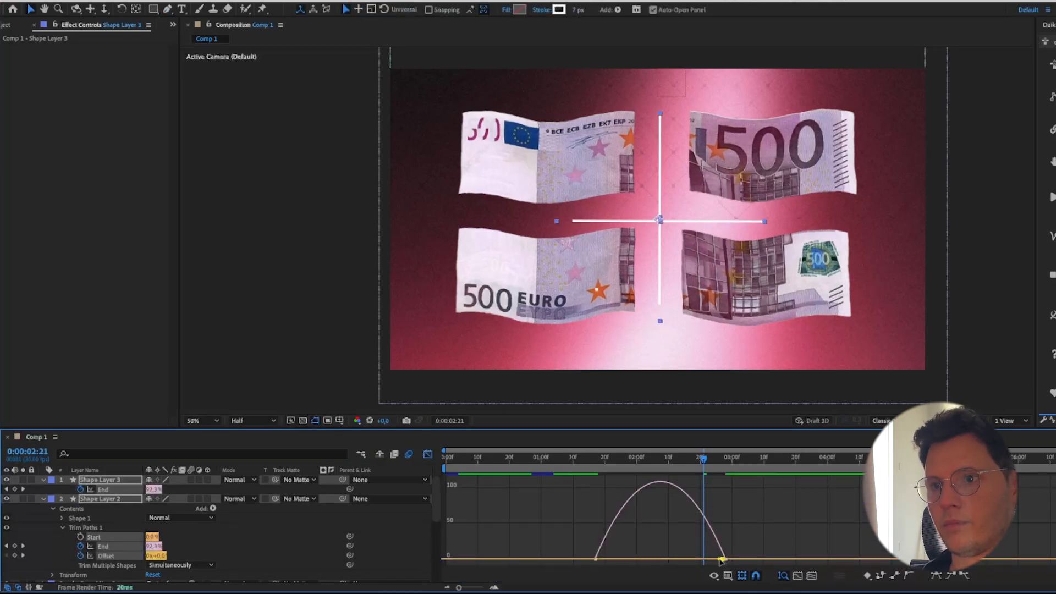
left_click_drag(722, 560, 601, 559)
left_click(691, 512)
left_click(704, 516)
left_click(677, 531)
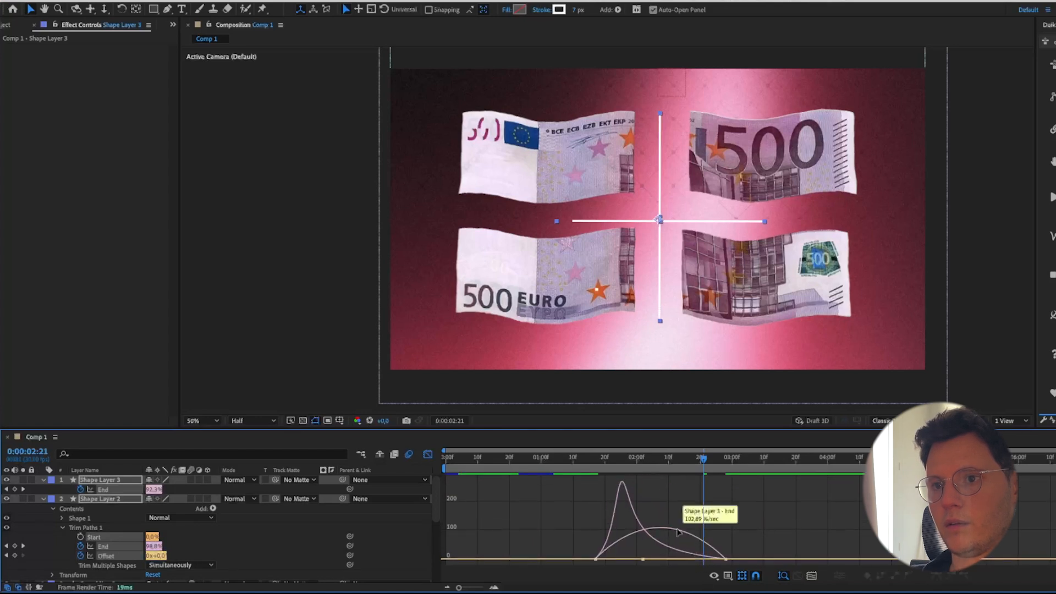
left_click_drag(683, 559, 601, 559)
left_click(428, 455)
Preview the cross lines drawing on from 0:00:01:11 and collapse both line layers' properties.
left_click(576, 462)
key("space")
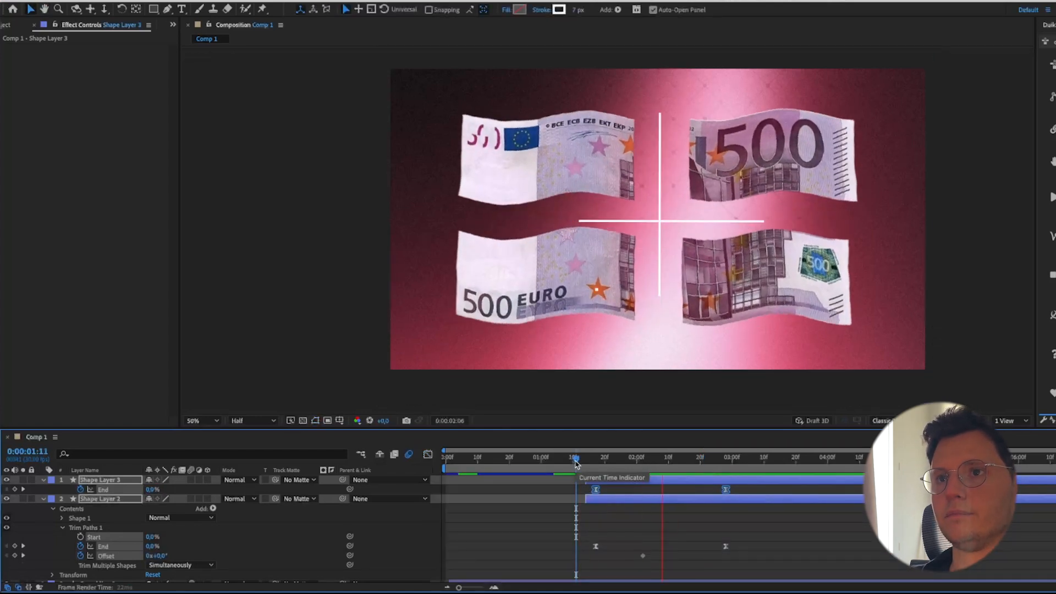
key("space")
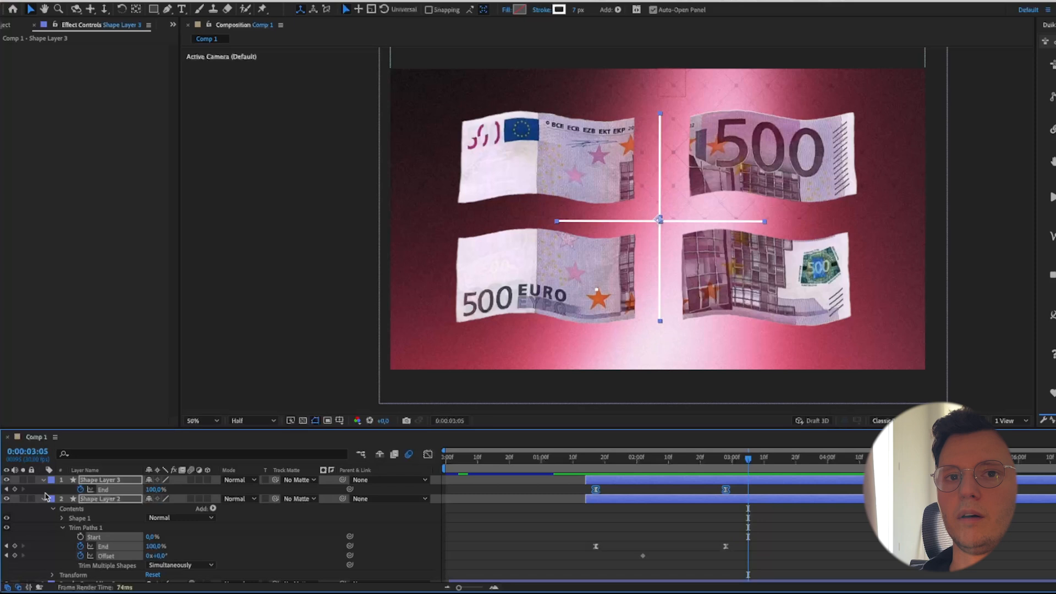
left_click(44, 498)
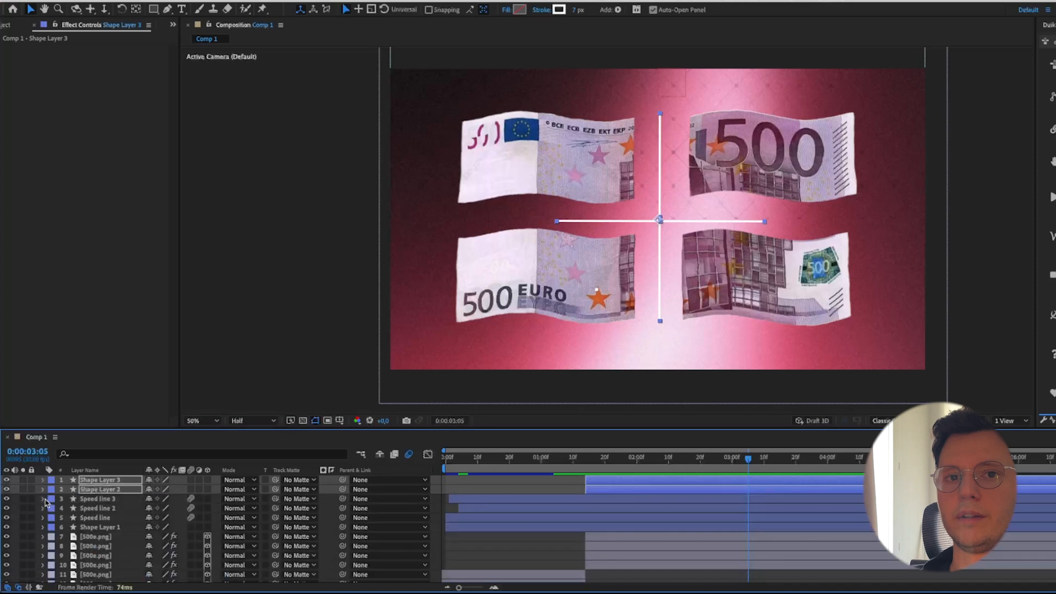
Apply the Roughen Edges effect to the vertical line layer, Shape Layer 2.
left_click(91, 488)
left_click(107, 506)
left_click(109, 488)
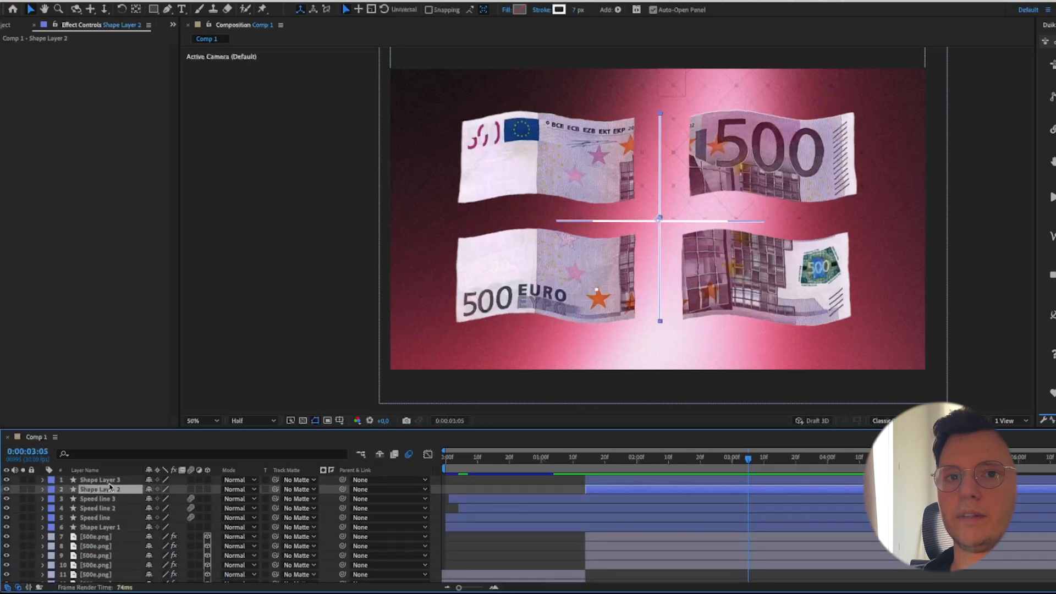
left_click(110, 483, "shift")
key("ctrl+space")
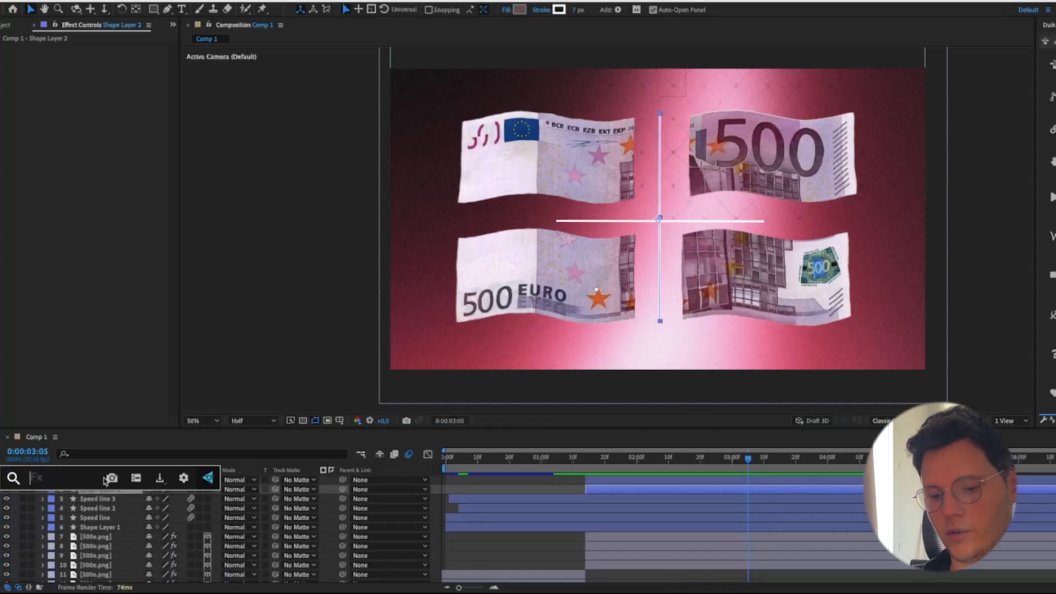
type("rouge")
key("BackSpace")
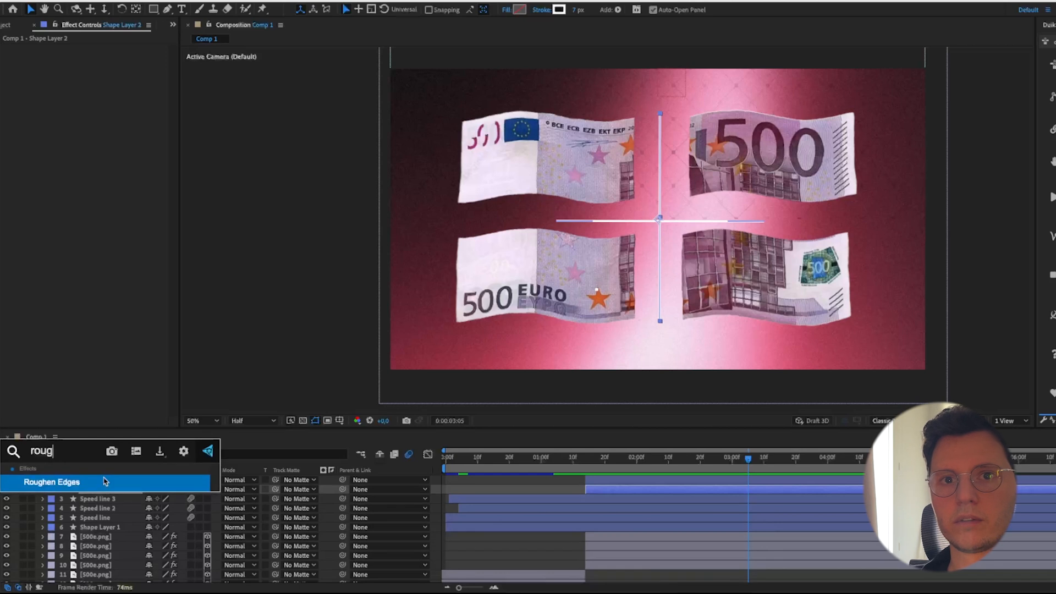
key("Return")
Set the vertical line's Roughen Edges to Border 1.90, Fractal Influence 0.99 and Edge Type Spiky.
scroll(743, 219, "up", 2)
left_click_drag(696, 458, 745, 459)
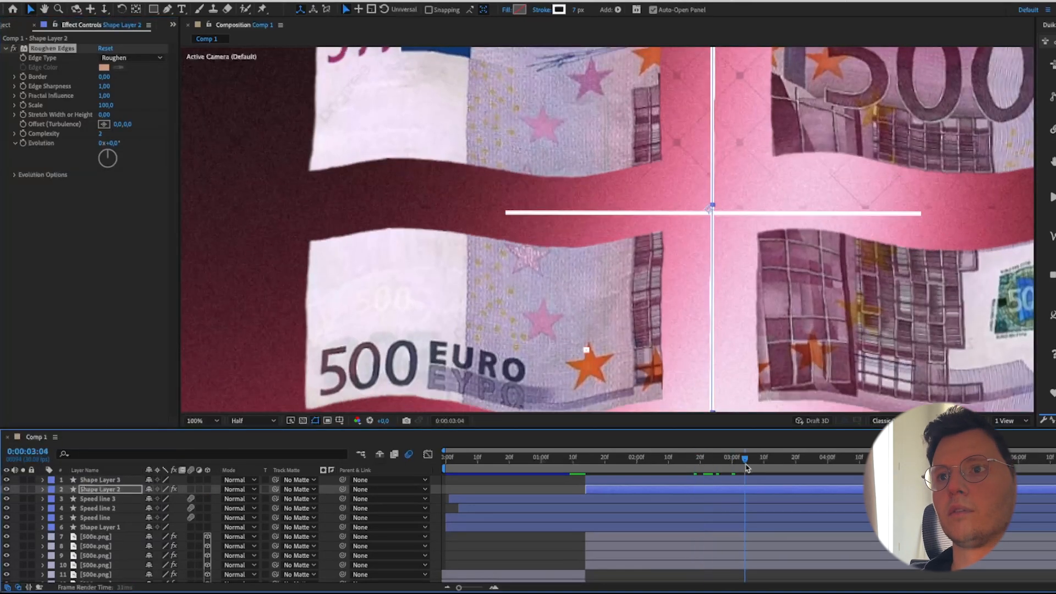
left_click(545, 543)
left_click_drag(104, 76, 131, 78)
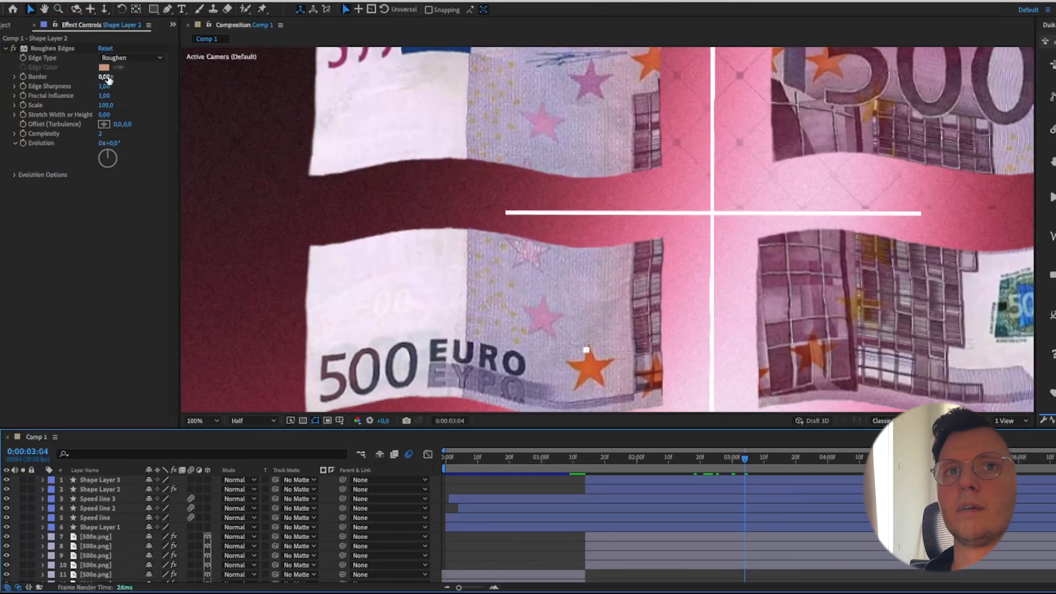
left_click(329, 440)
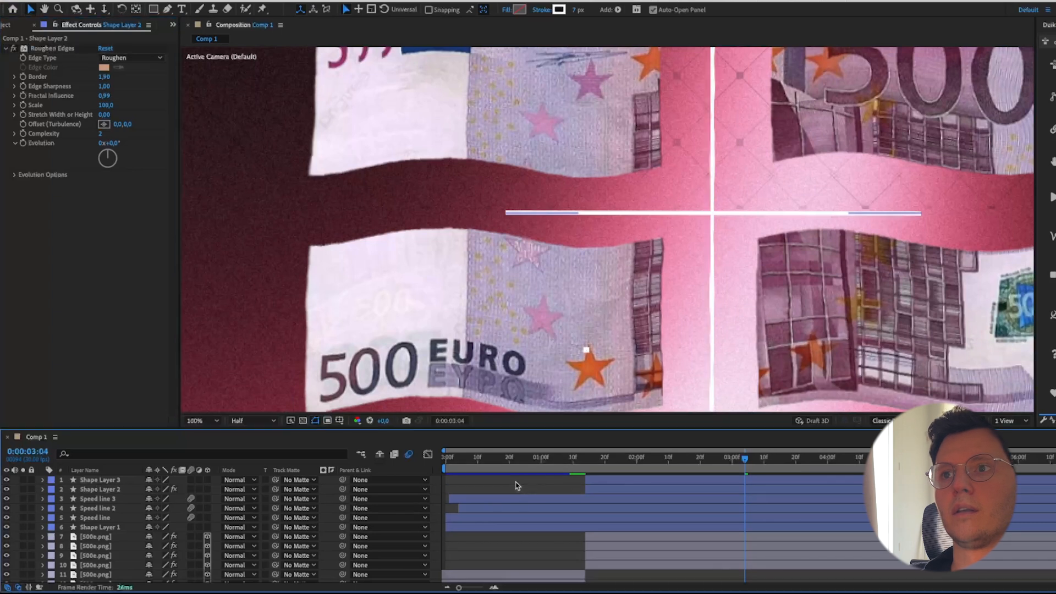
left_click(141, 58)
left_click(140, 112)
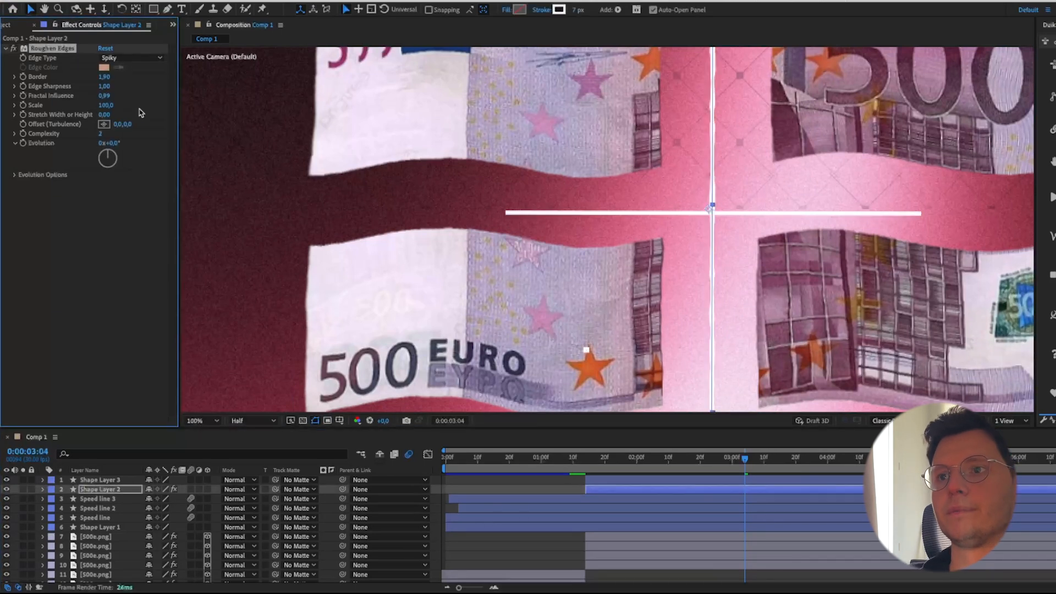
left_click(511, 492)
Copy the Roughen Edges effect from Shape Layer 2 to the horizontal line, Shape Layer 3, and preview from the start.
right_click(46, 48)
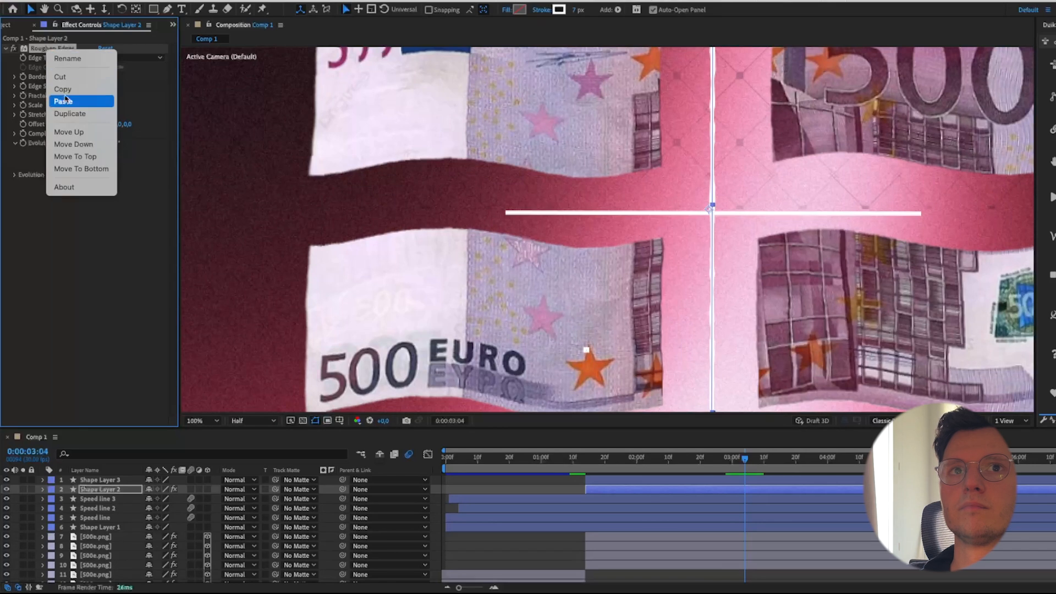
left_click(64, 91)
left_click(109, 482)
key("ctrl+v")
left_click_drag(516, 461, 439, 466)
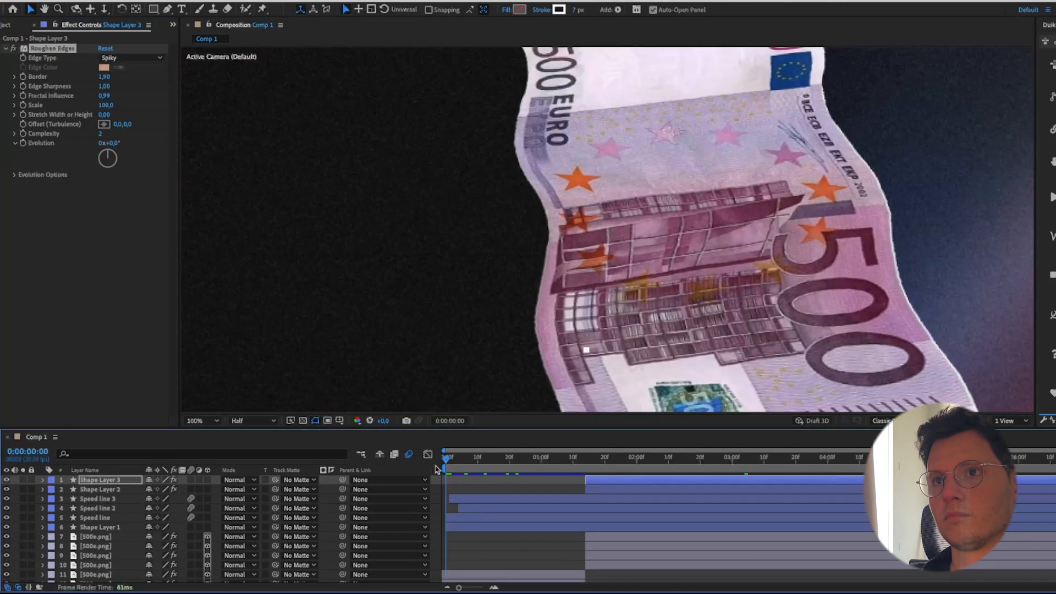
key("space")
scroll(524, 351, "down", 1)
key("space")
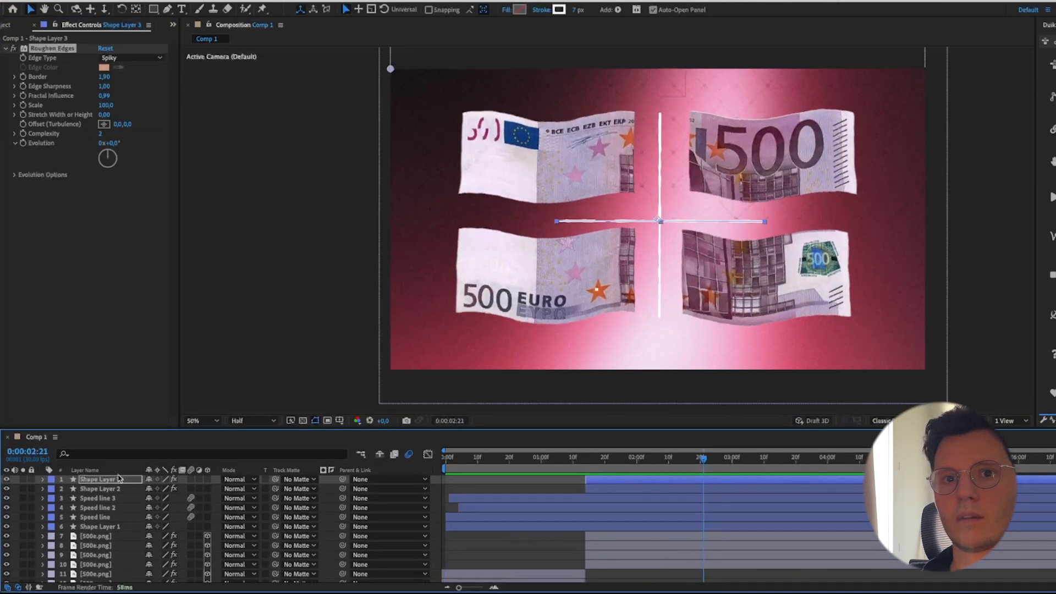
Lower the horizontal line's opacity, trying 50% while scrubbing the line animation and settling on 60%.
key("t")
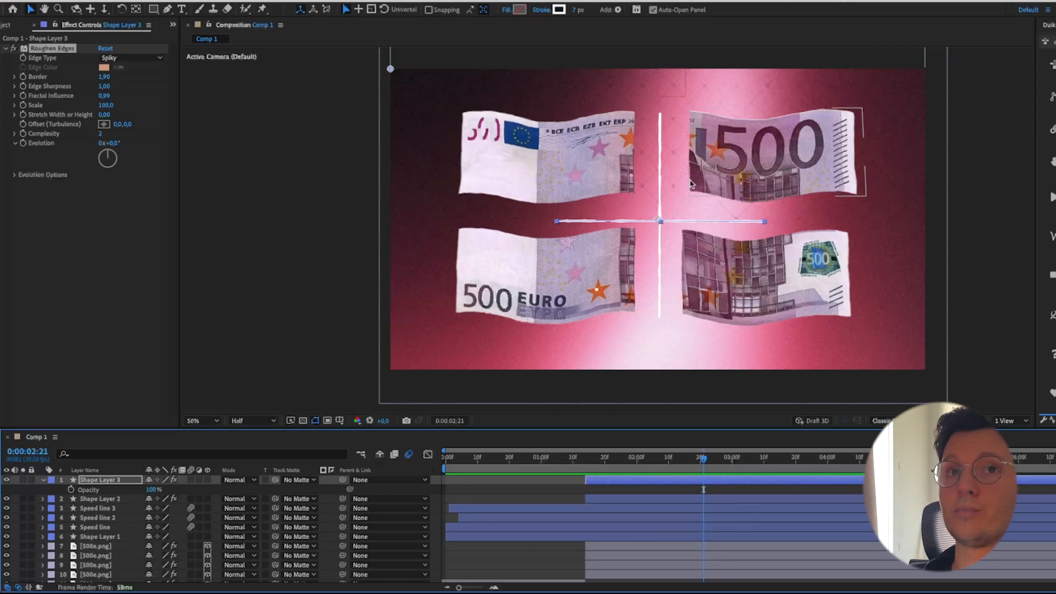
key("F2")
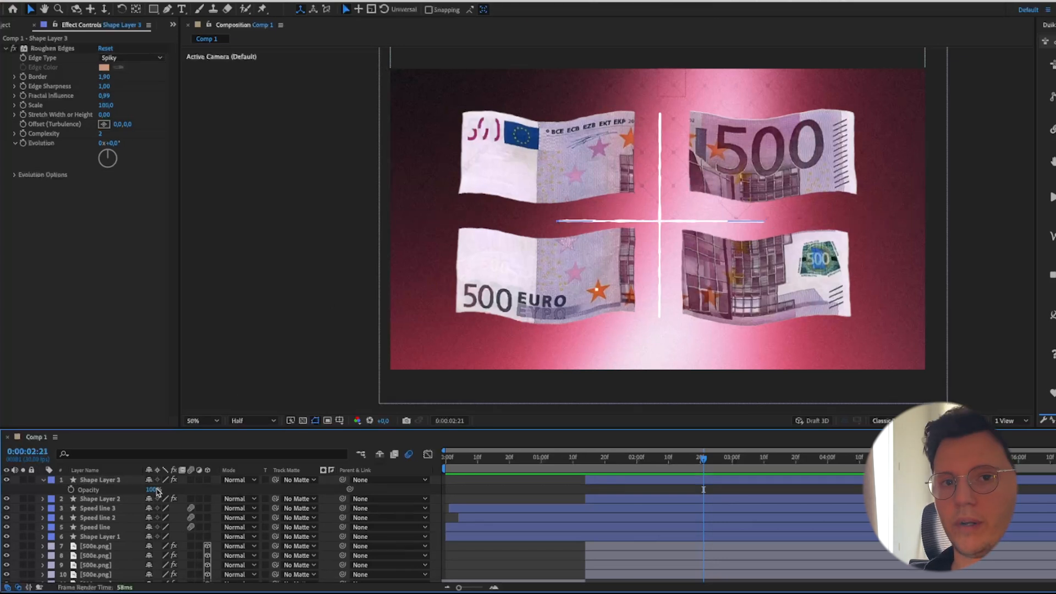
key("Return")
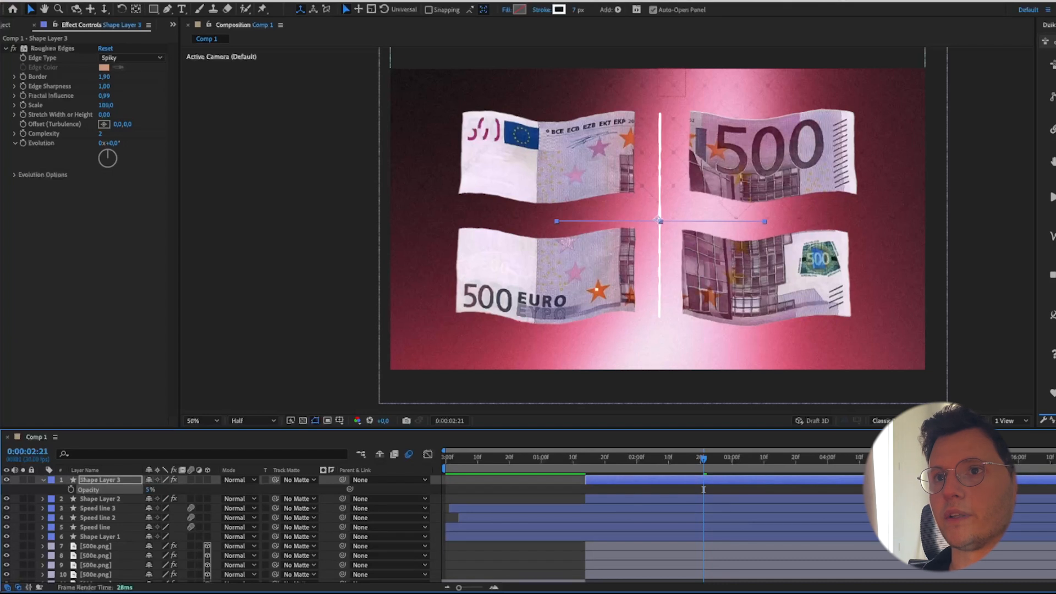
left_click(539, 461)
left_click(533, 528)
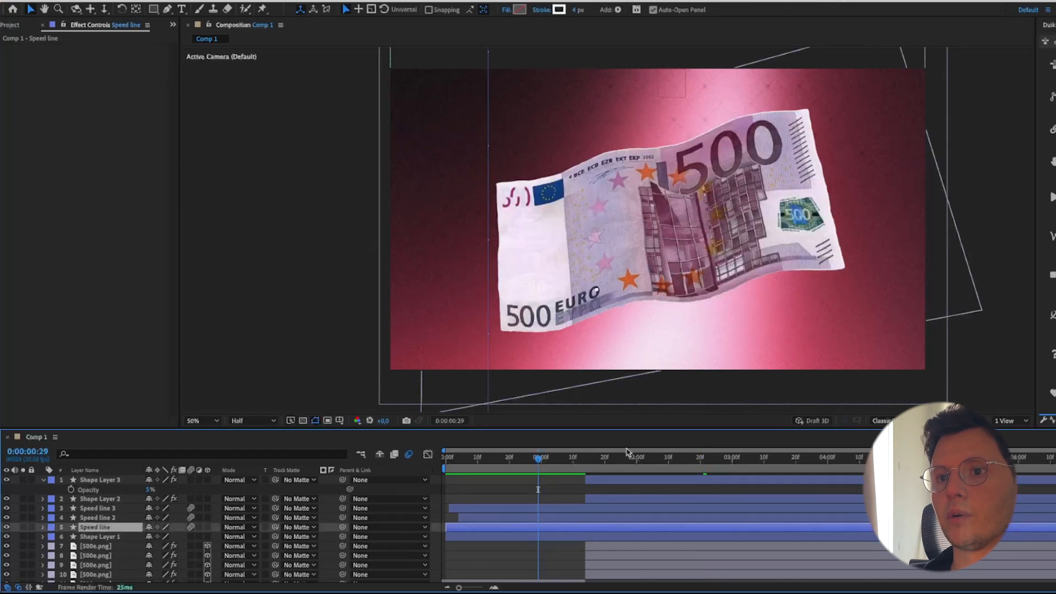
left_click(656, 457)
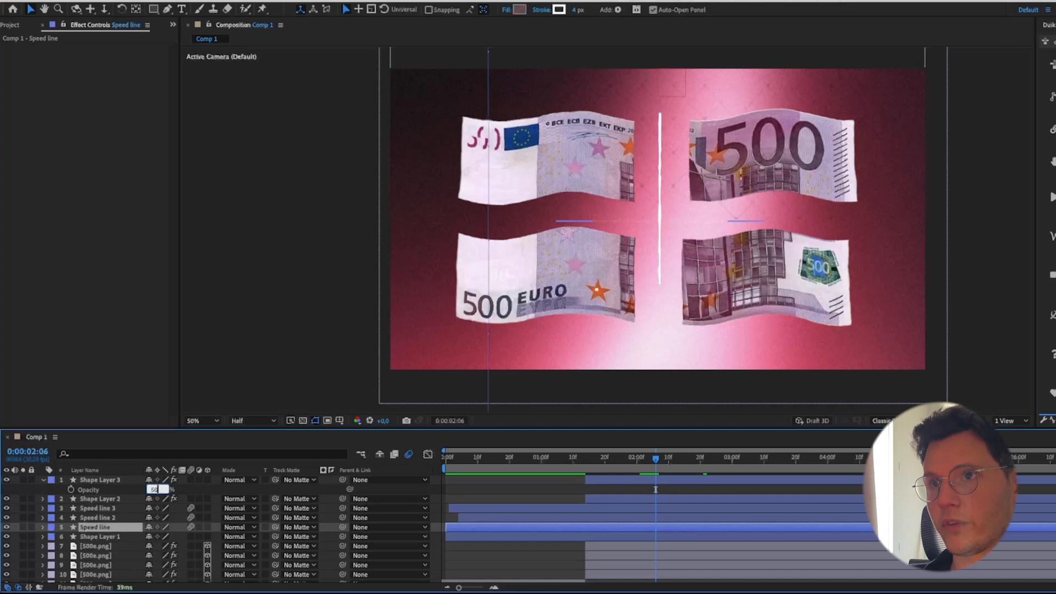
key("Return")
left_click(515, 494)
left_click_drag(569, 470, 766, 496)
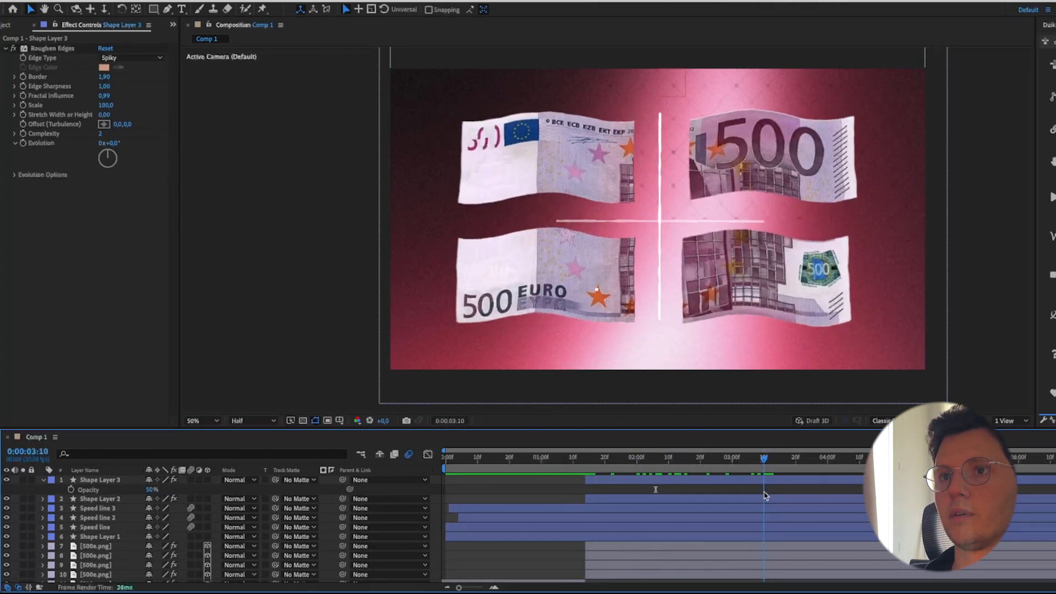
mouse_move(152, 491)
left_mouse_down()
mouse_move(161, 490)
mouse_move(152, 497)
left_mouse_up()
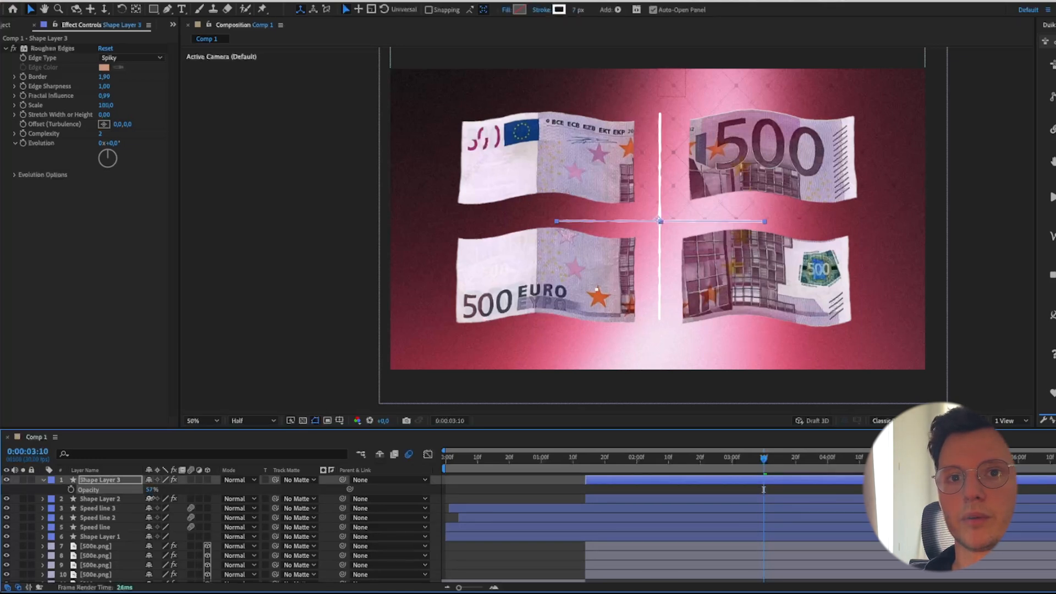
Set the vertical line's opacity to 60% and preview the composition from the start.
left_click(101, 501)
key("t")
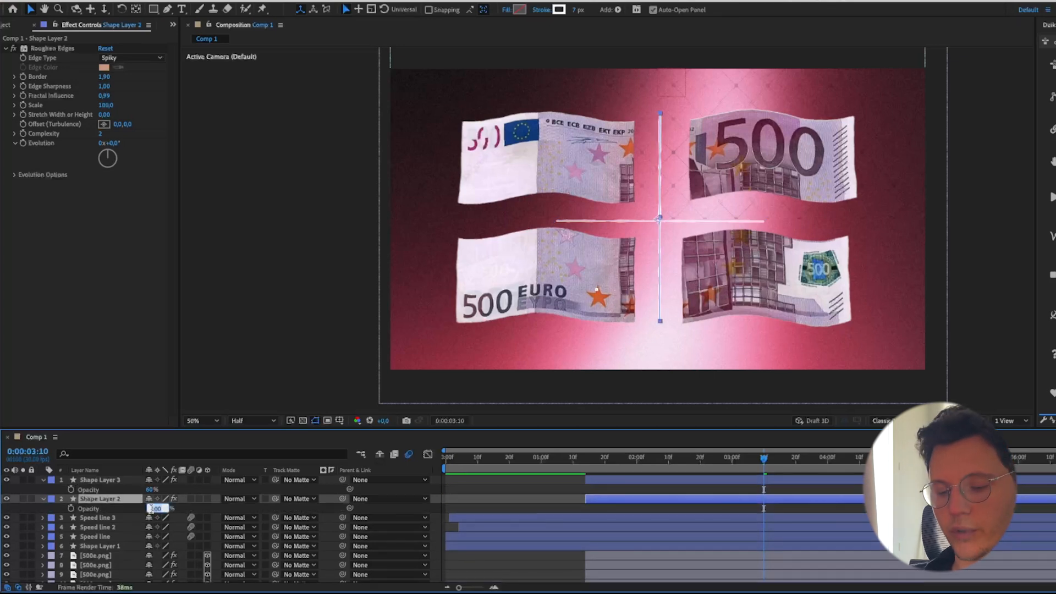
type("60")
key("Return")
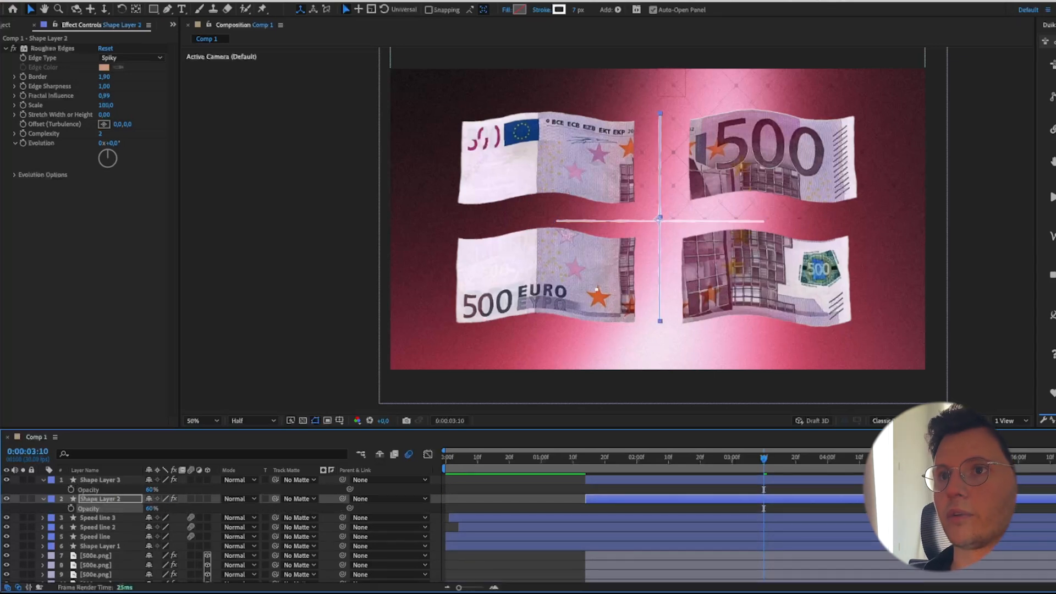
key("Home")
key("space")
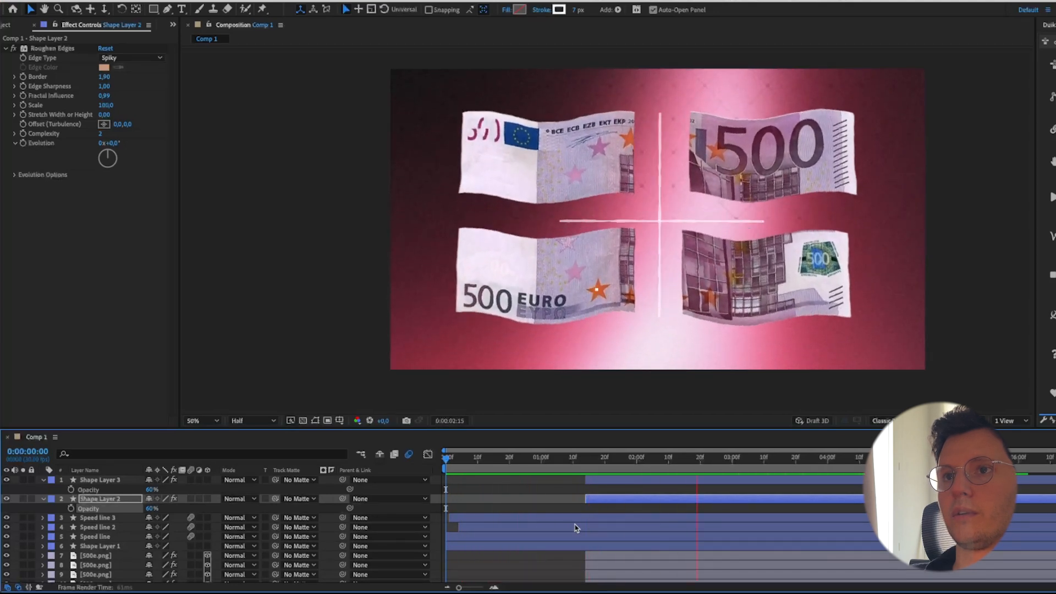
key("space")
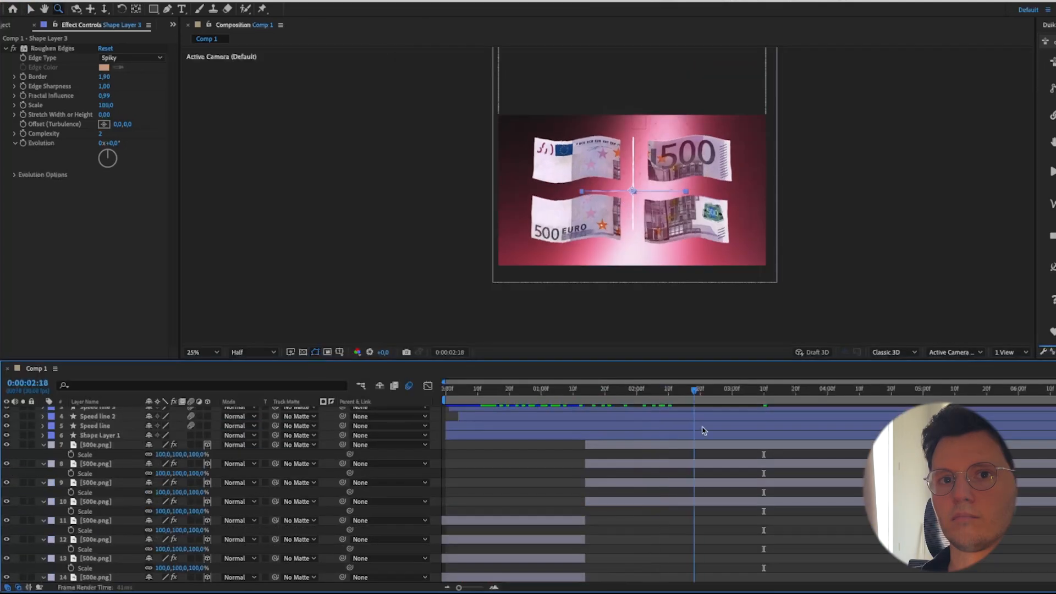
Return to the start of the timeline and collapse the expanded properties of all layers.
left_click_drag(700, 429, 444, 455)
key("ctrl+a")
key("u")
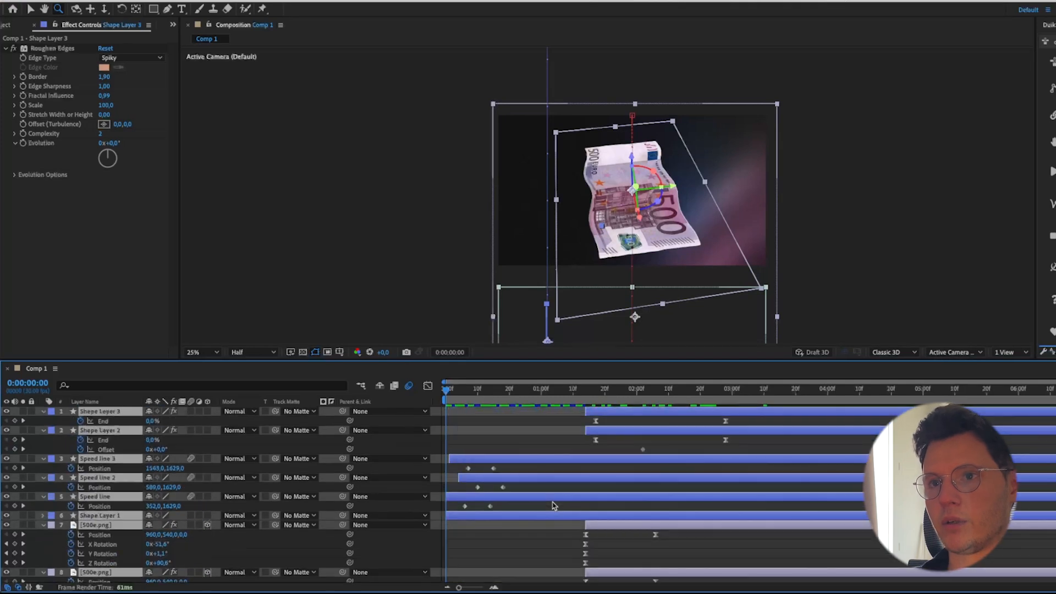
key("u")
left_click(511, 490)
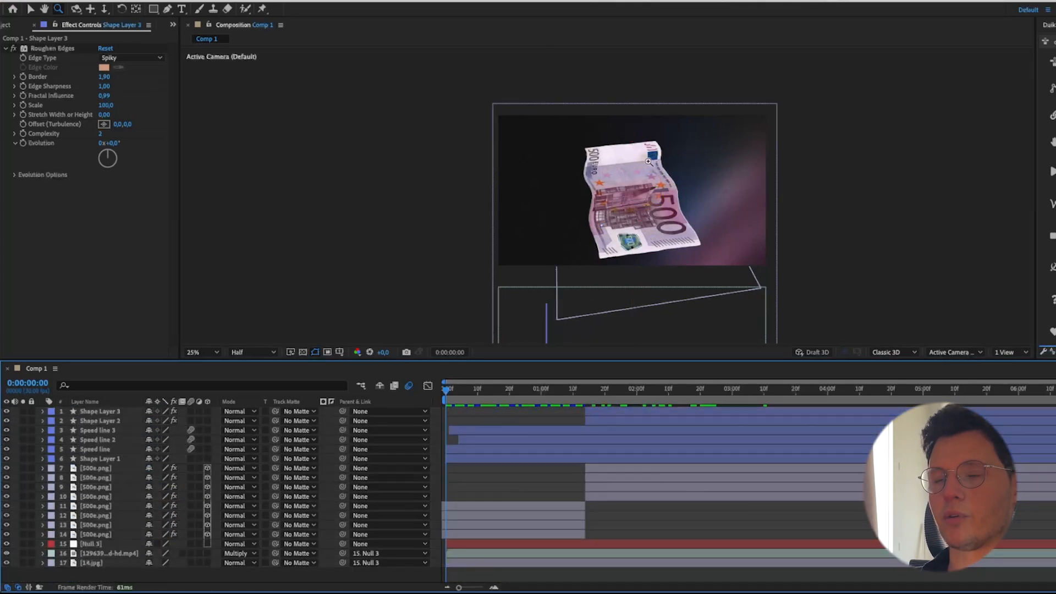
Set the scale of all eight 500e.png banknote layers to 70%.
mouse_move(547, 392)
left_mouse_down()
mouse_move(589, 392)
mouse_move(541, 392)
left_mouse_up()
left_click(602, 469)
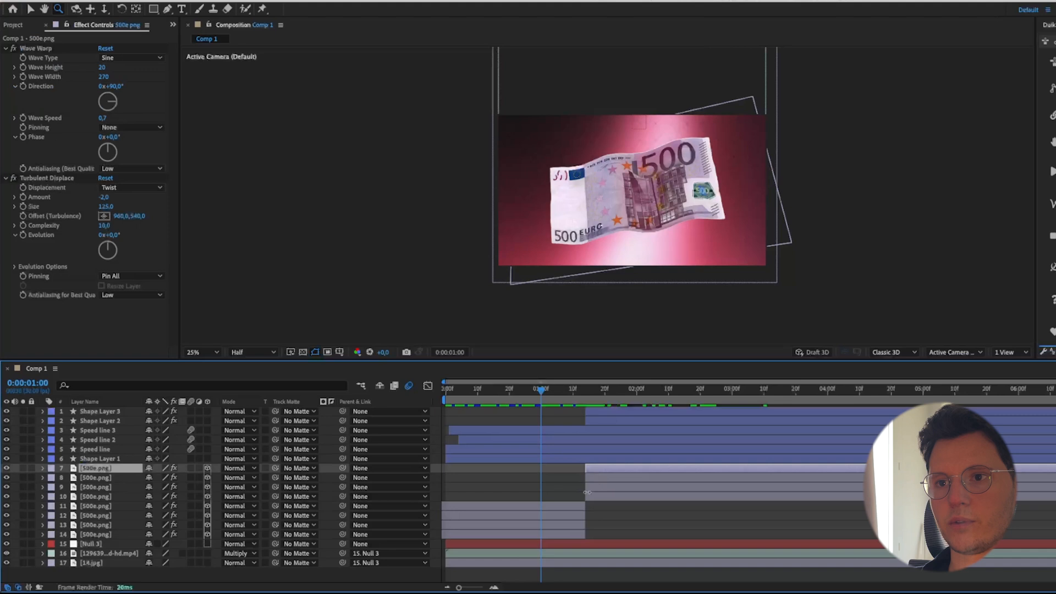
left_click(544, 537, "shift")
key("s")
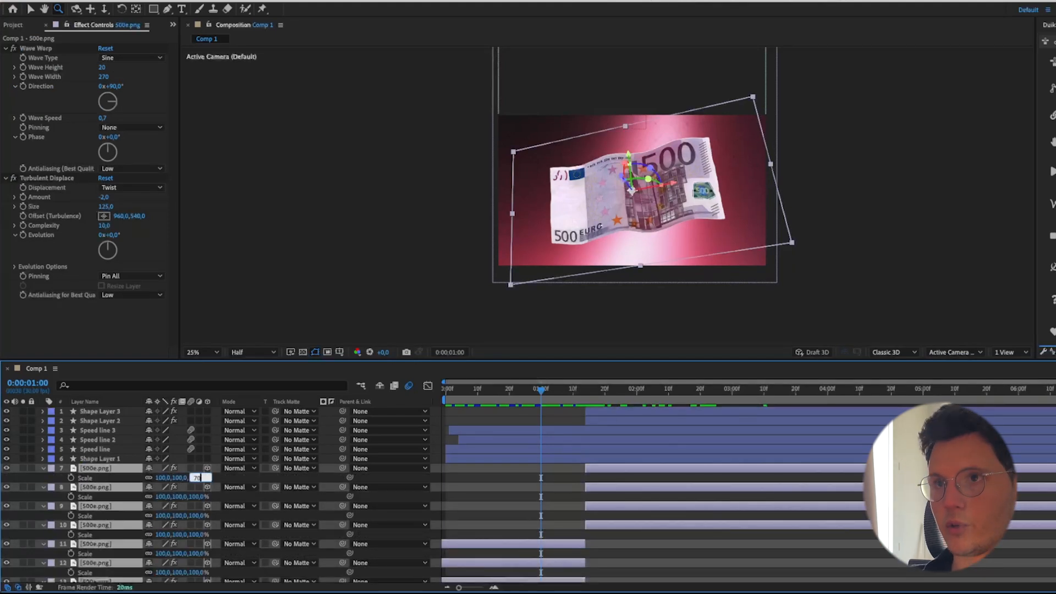
type("70")
key("Return")
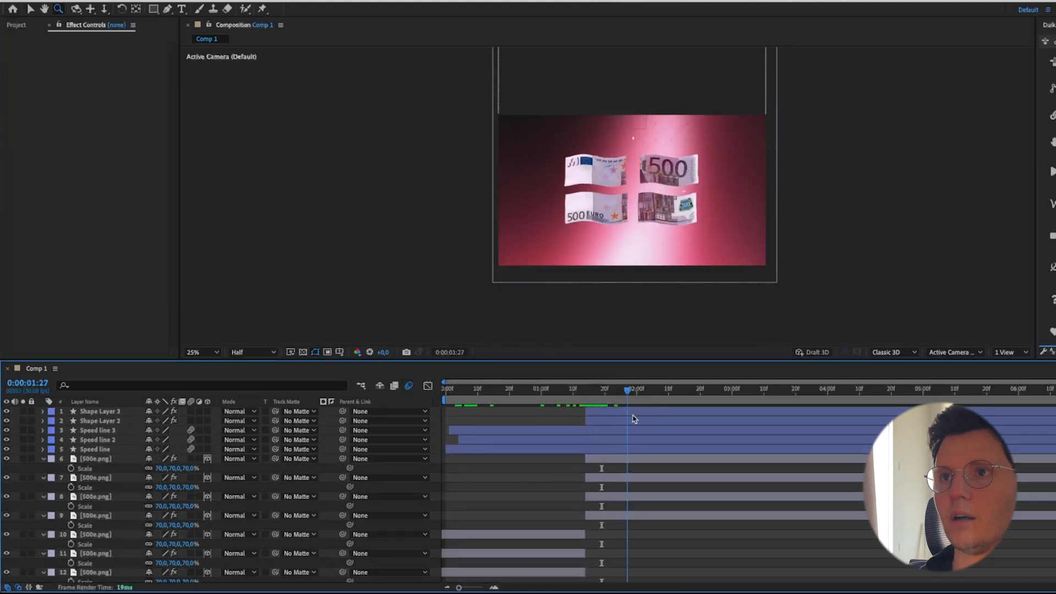
Scrub back to the start and collapse all layers' expanded properties again.
left_click_drag(630, 389, 363, 484)
key("ctrl+a")
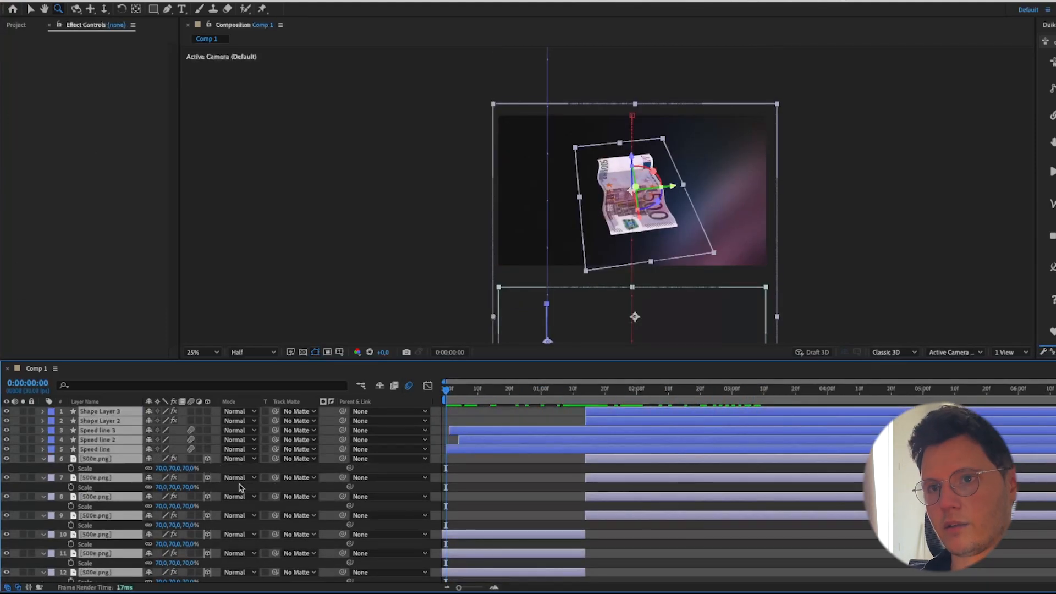
key("u")
key("u")
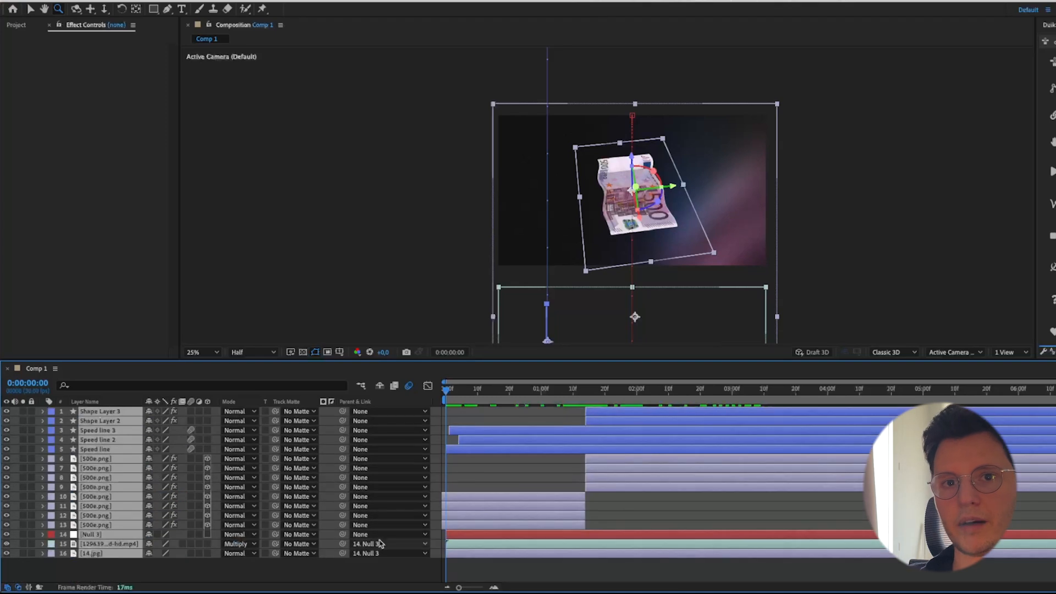
left_click(203, 565)
Pre-compose the line, speed line and banknote layers into a composition named Billet and scrub to about 0:00:02:08.
left_click(94, 526)
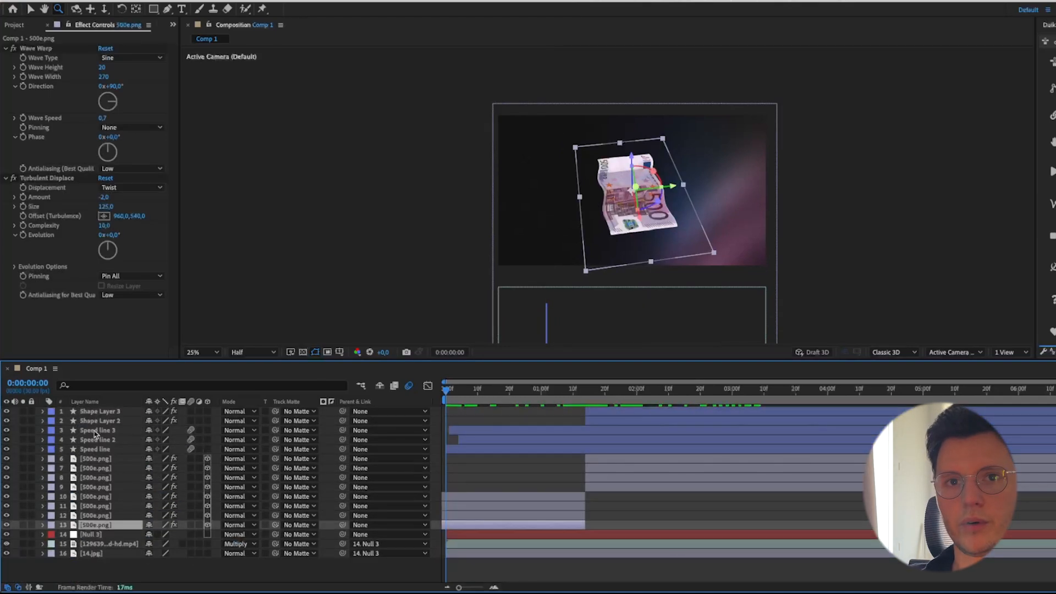
left_click(93, 479)
left_click(92, 487)
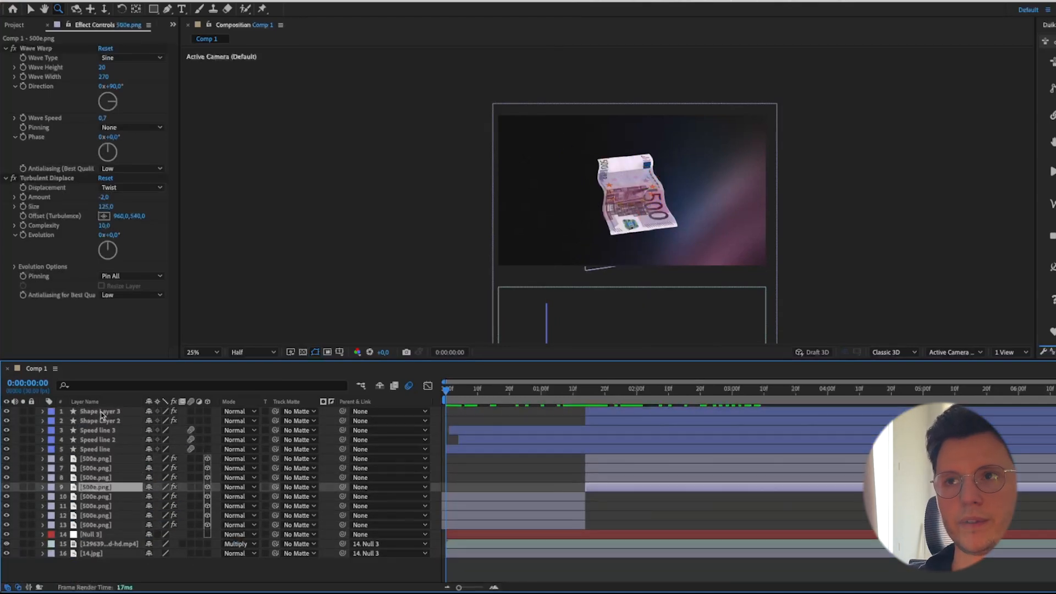
left_click(106, 525)
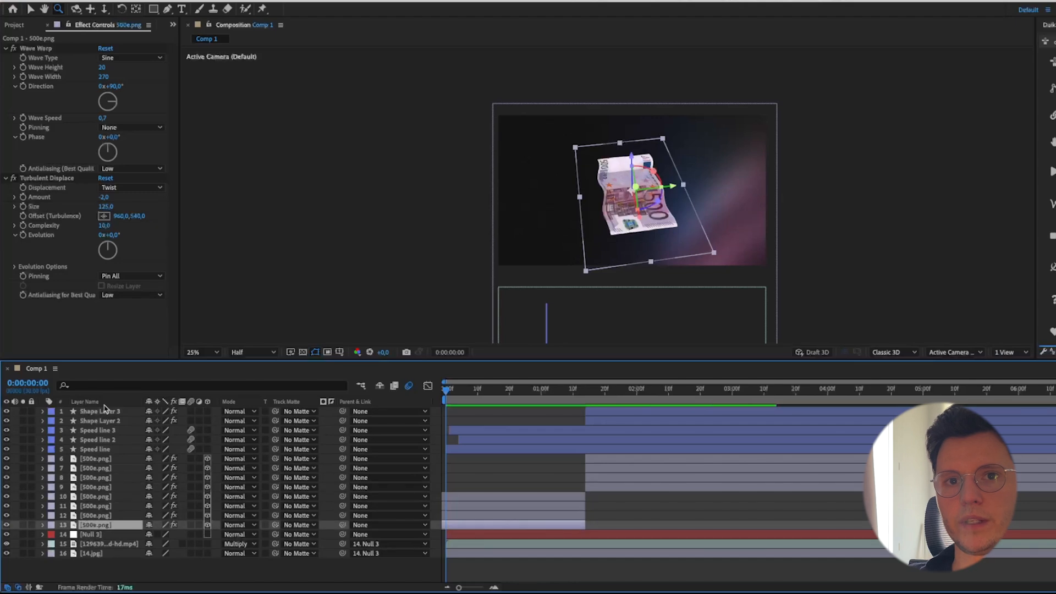
left_click(104, 414, "shift")
right_click(117, 468)
left_click(174, 514)
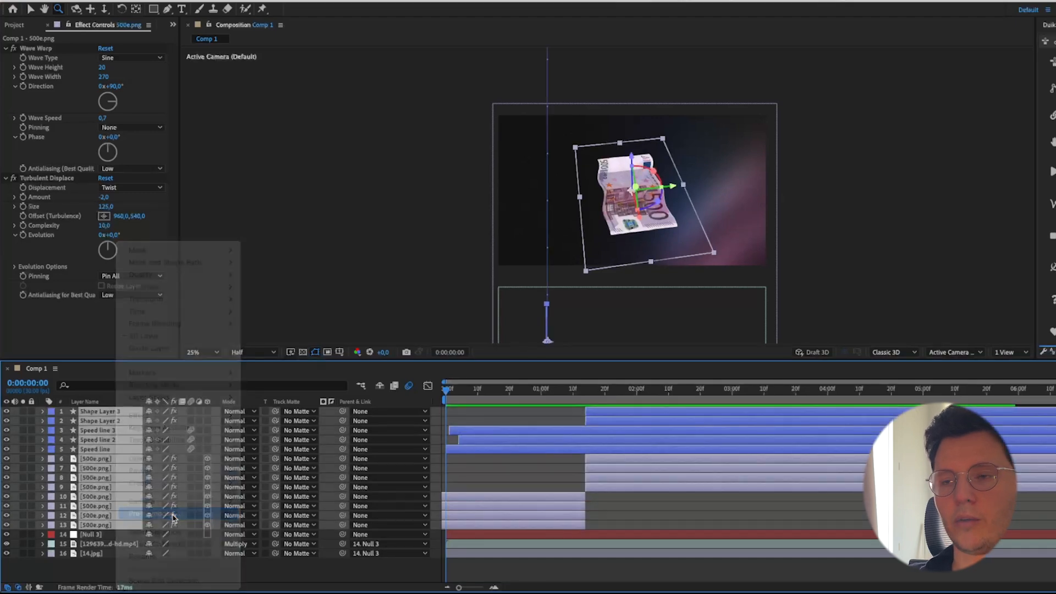
type("Billet")
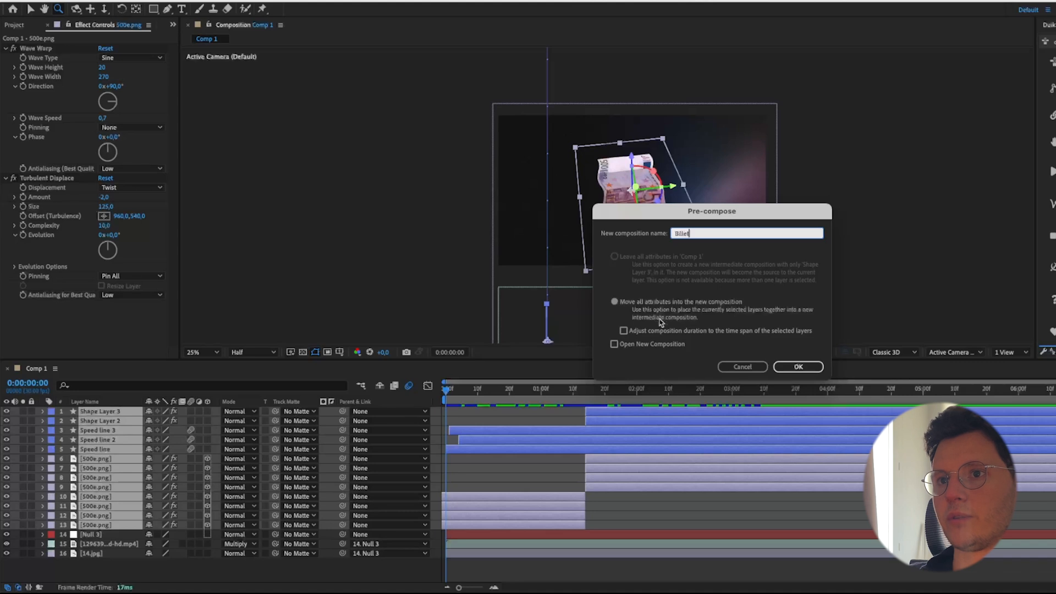
left_click(795, 367)
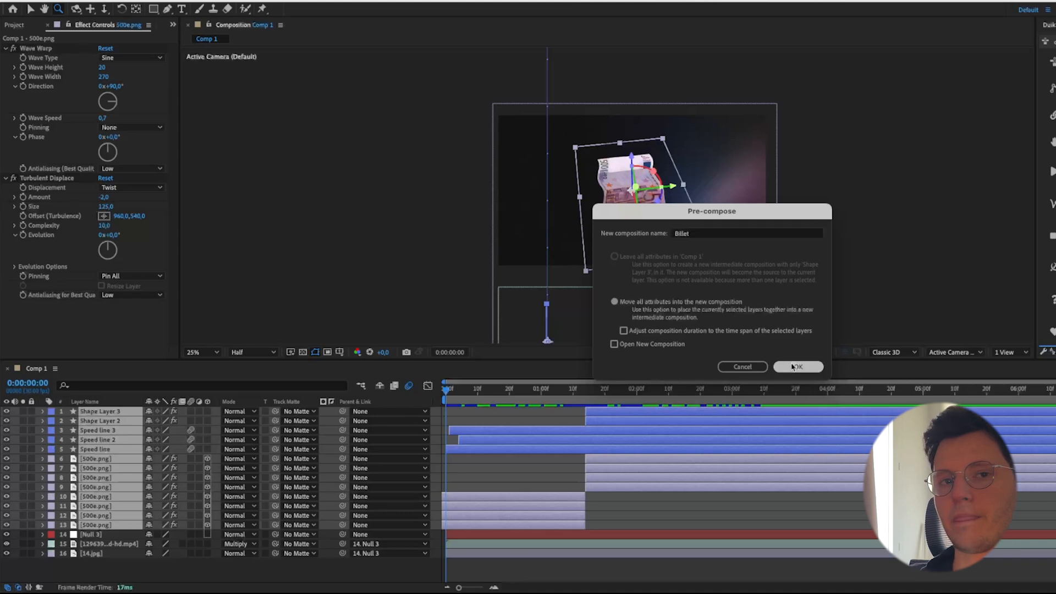
left_click_drag(559, 392, 662, 402)
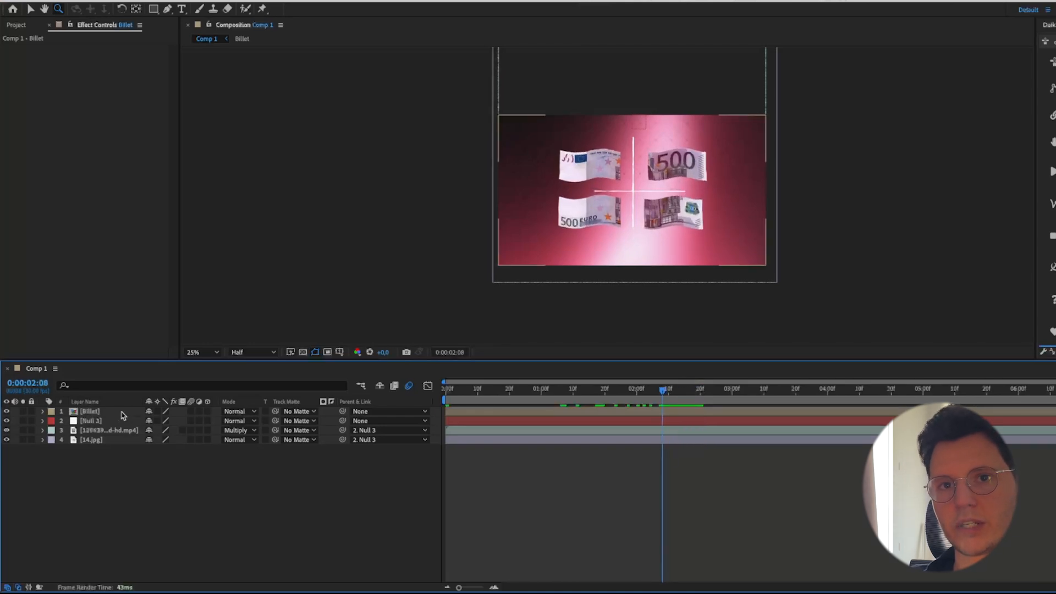
Animate the Billet layer's position from 960,540 at 0:00:02:02 to 960,700 at 0:00:02:15.
left_click(122, 414)
key("p")
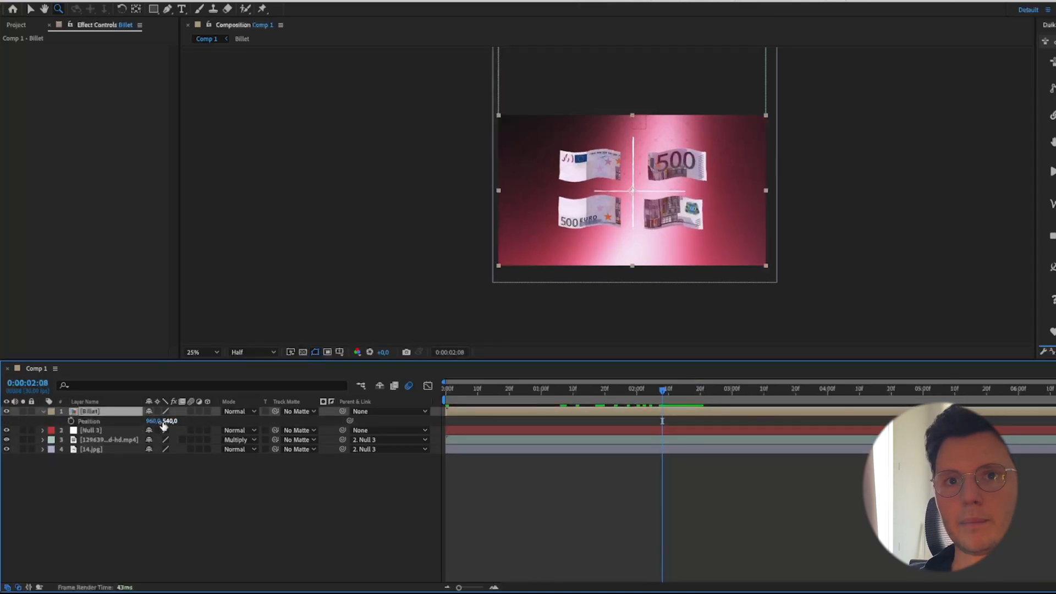
left_click(71, 421)
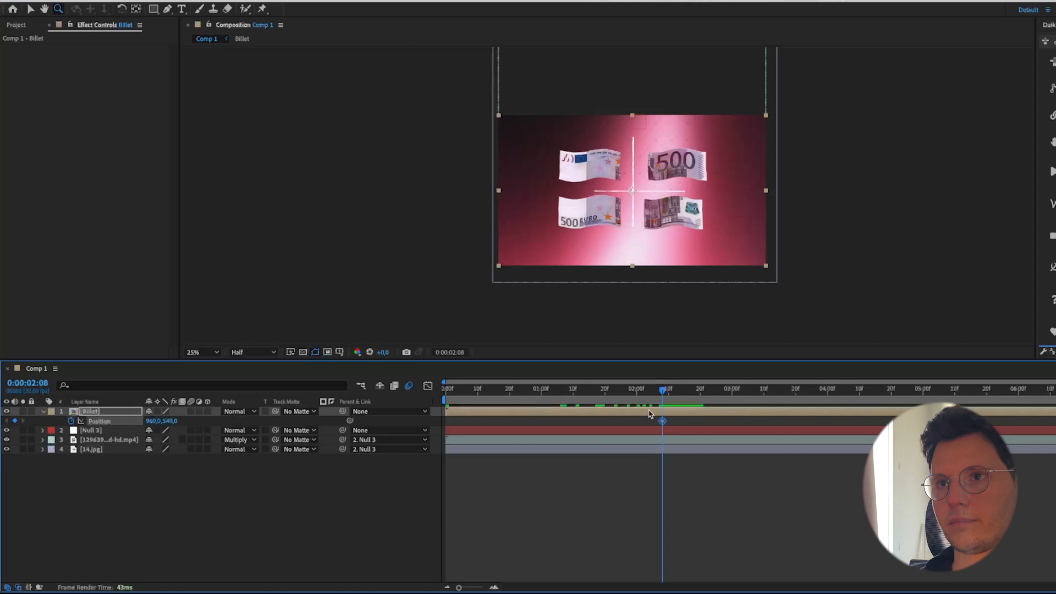
left_click_drag(663, 422, 644, 421)
left_click(684, 390)
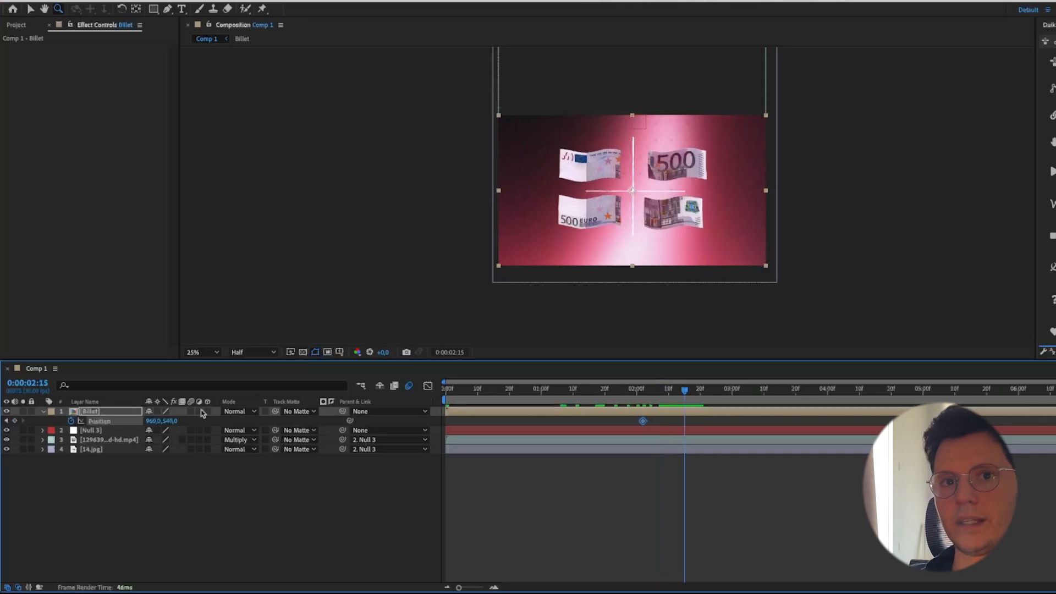
left_click_drag(169, 422, 250, 428)
left_click(360, 513)
Apply easing to both Billet position keyframes and preview the downward movement.
left_click_drag(696, 419, 606, 428)
left_click(624, 389)
key("space")
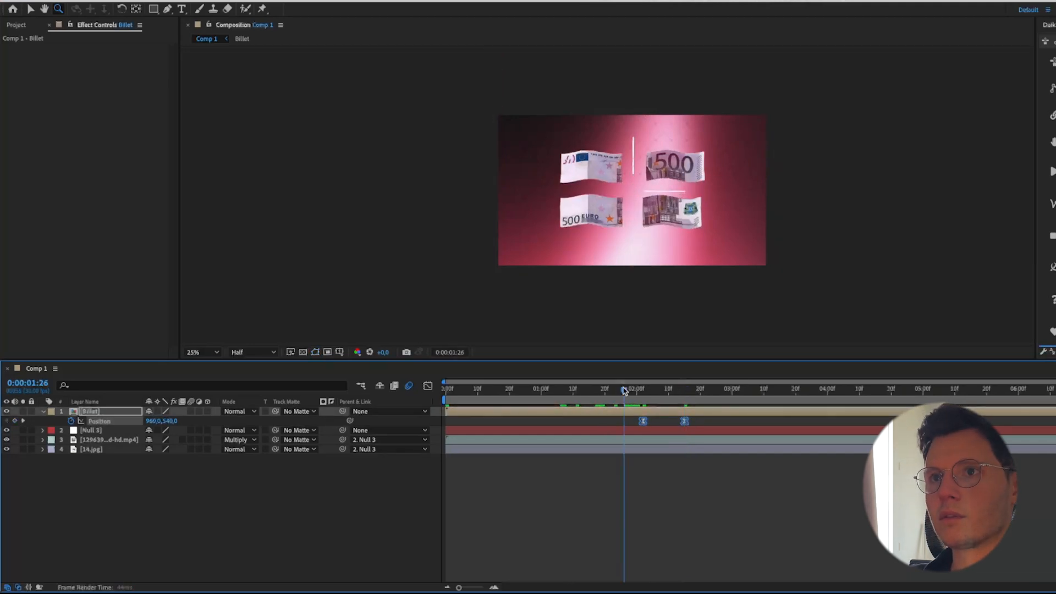
left_click(618, 389)
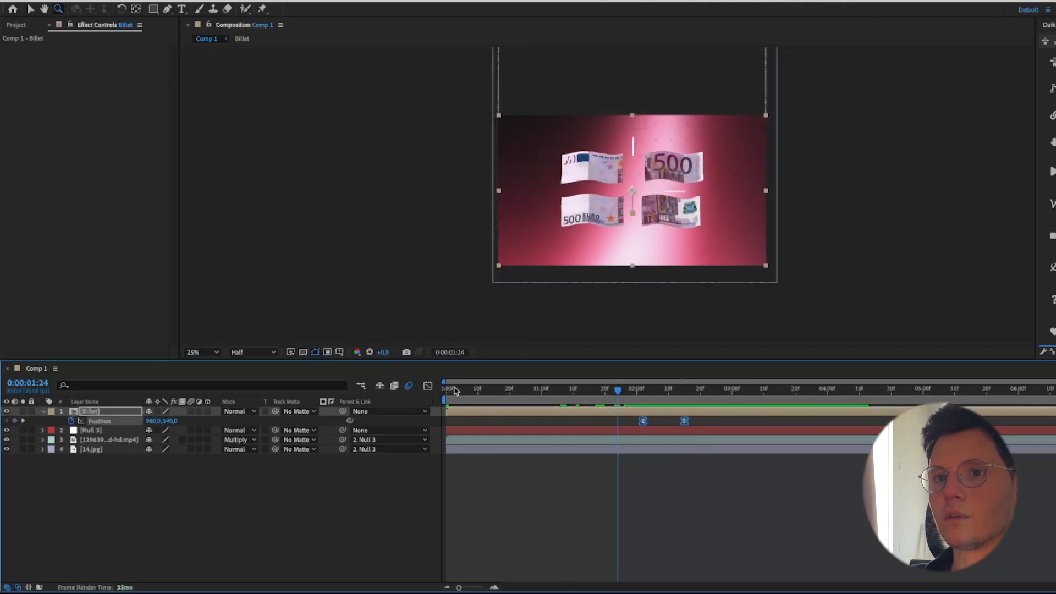
Lengthen the end keyframe's influence on Billet's position speed curve so the movement peaks early and slows gradually, and play it back.
left_click(428, 385)
key("v")
left_click(685, 555)
left_click_drag(678, 555, 665, 555)
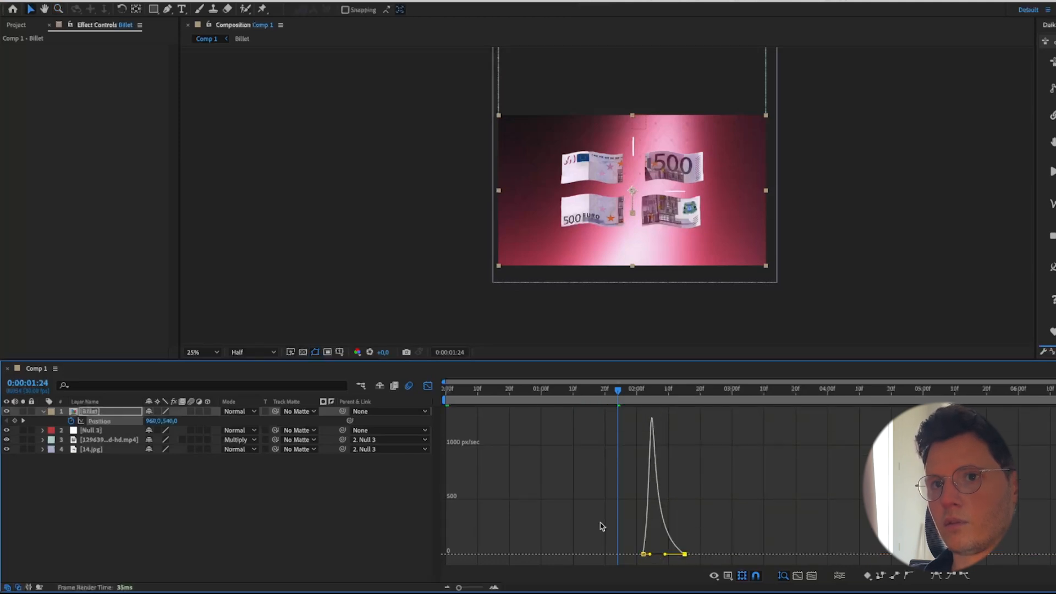
left_click(428, 386)
key("space")
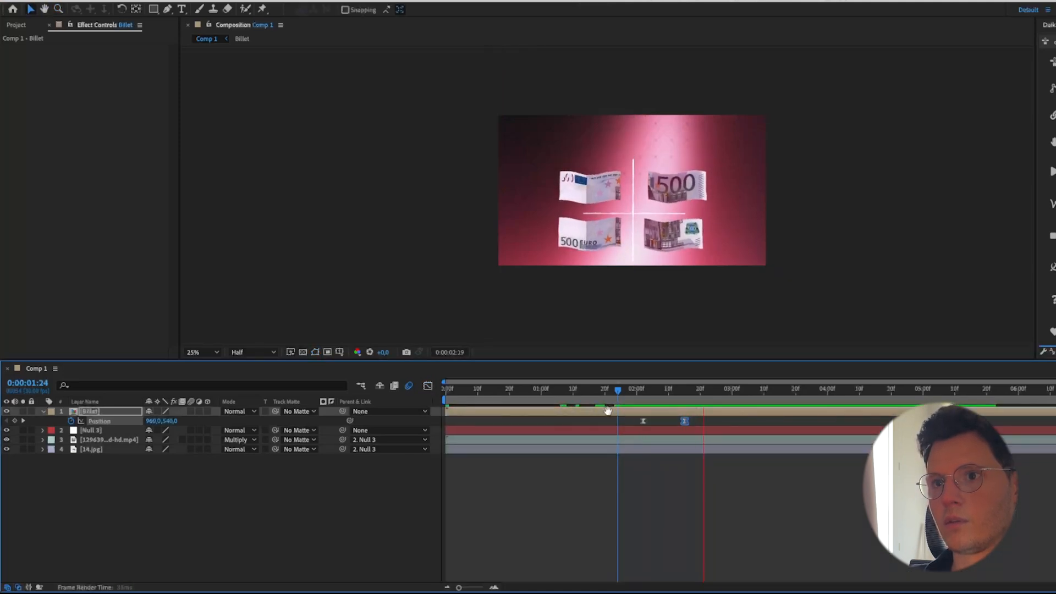
key("space")
Try moving Billet's second position keyframe to about 0:00:02:28 and preview the slower movement.
left_click(693, 423)
left_click_drag(685, 422, 726, 422)
left_click_drag(651, 390, 595, 393)
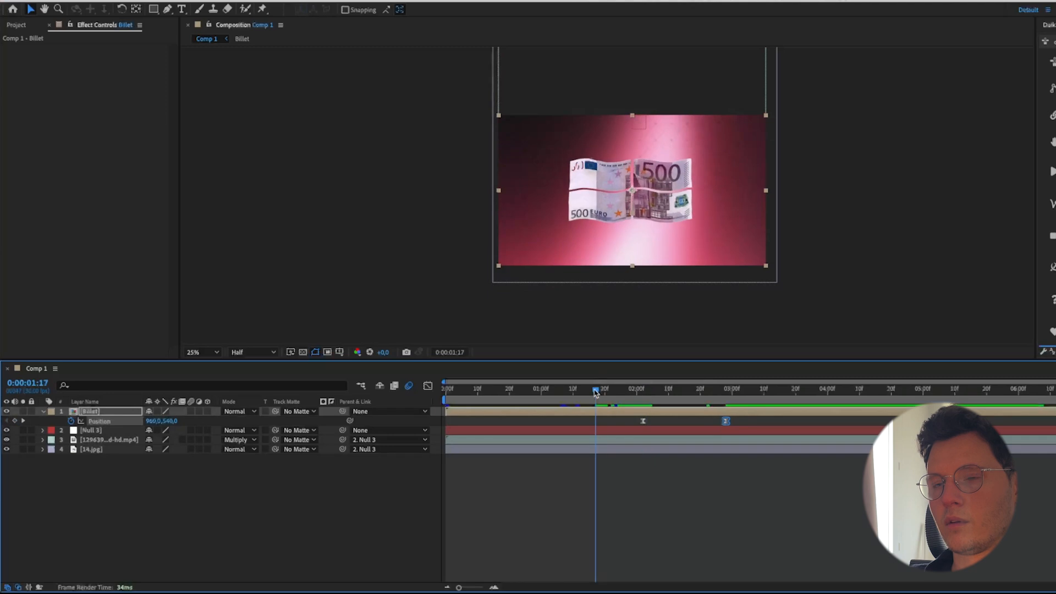
key("space")
key("space")
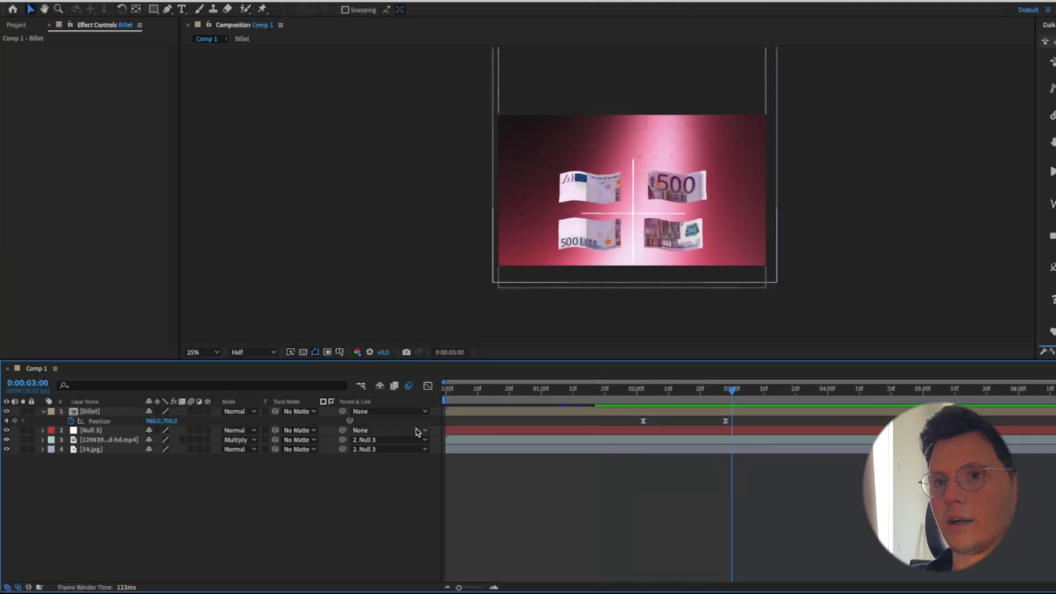
Add the title "Quel est le meilleur investissement ?" with a white FFFFFF fill, centred above the banknotes.
left_click(37, 416)
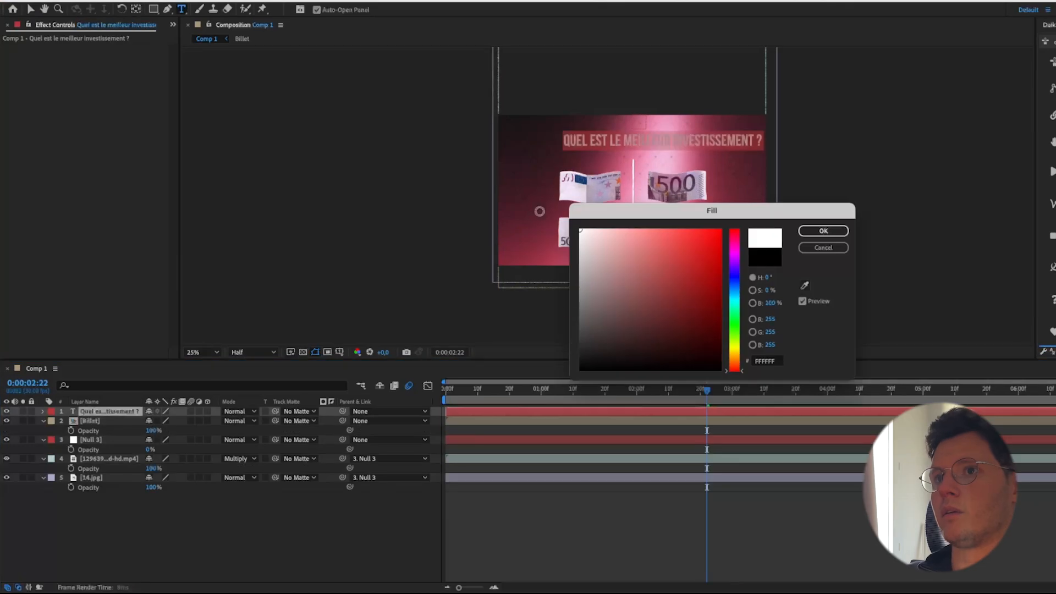
left_click(823, 231)
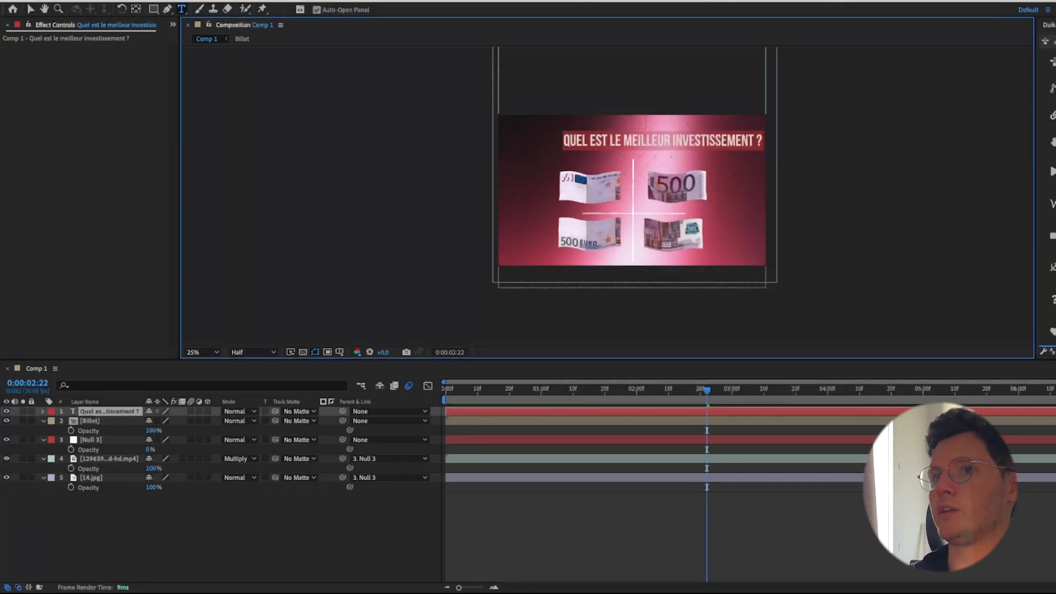
key("ctrl+shift+c")
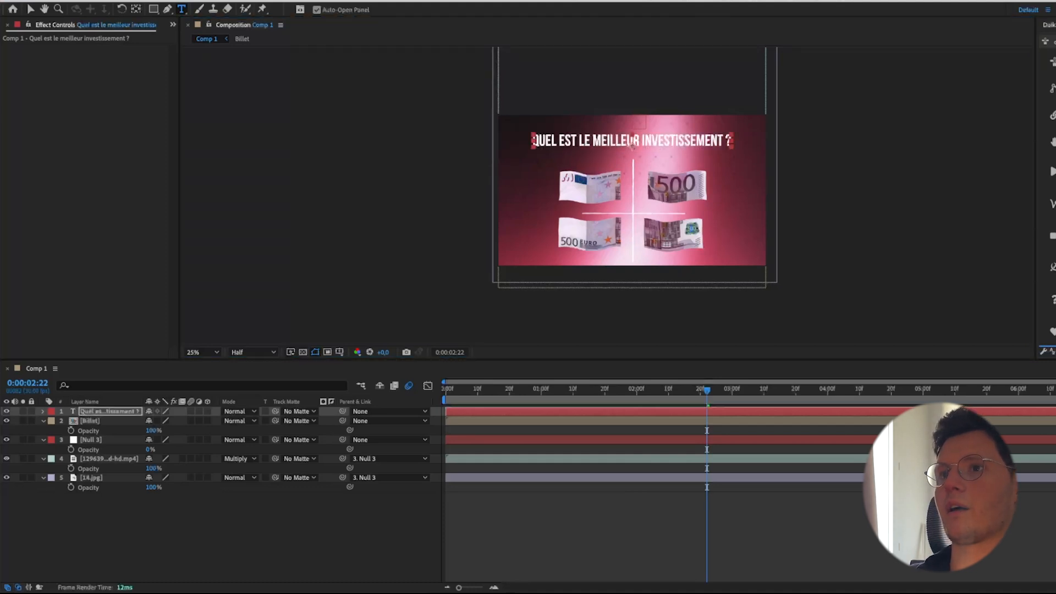
left_click(127, 521)
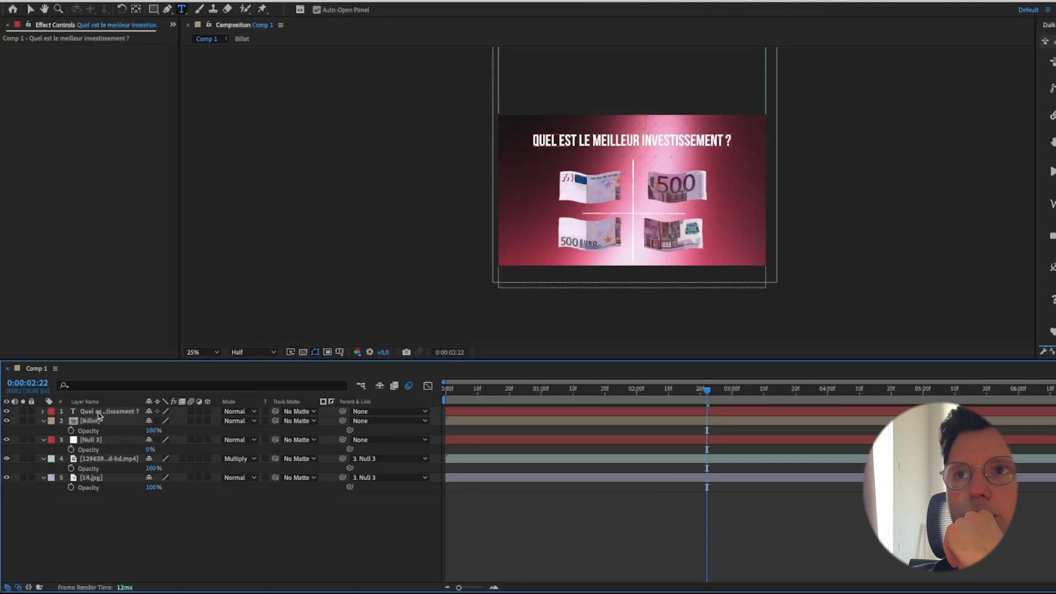
Duplicate the title layer, fill the lower copy with black 000000 and shift it slightly as a shadow.
left_click(99, 413)
key("ctrl+d")
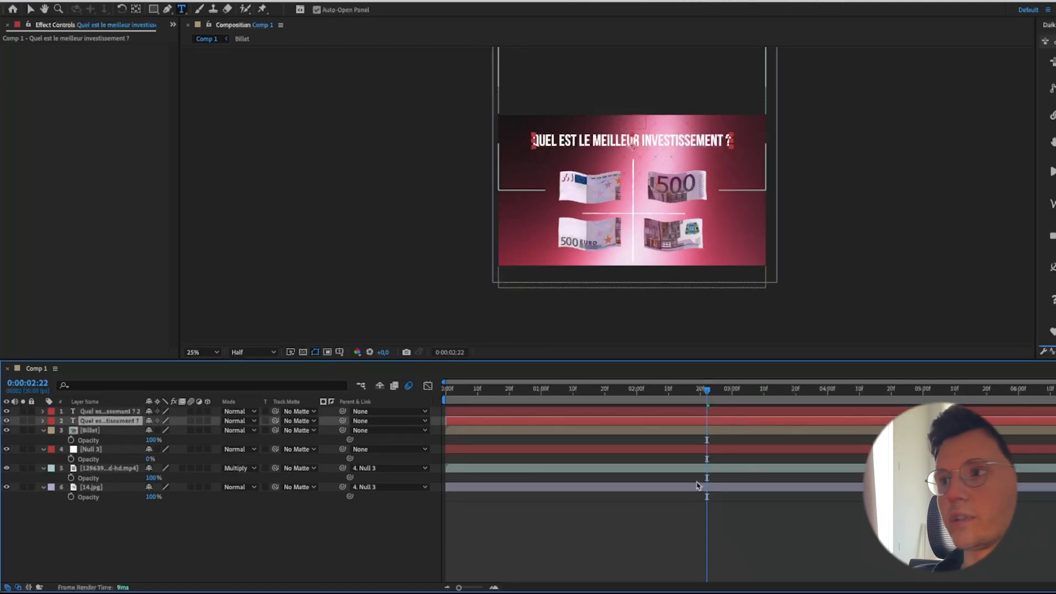
left_click(1054, 261)
left_click(615, 370)
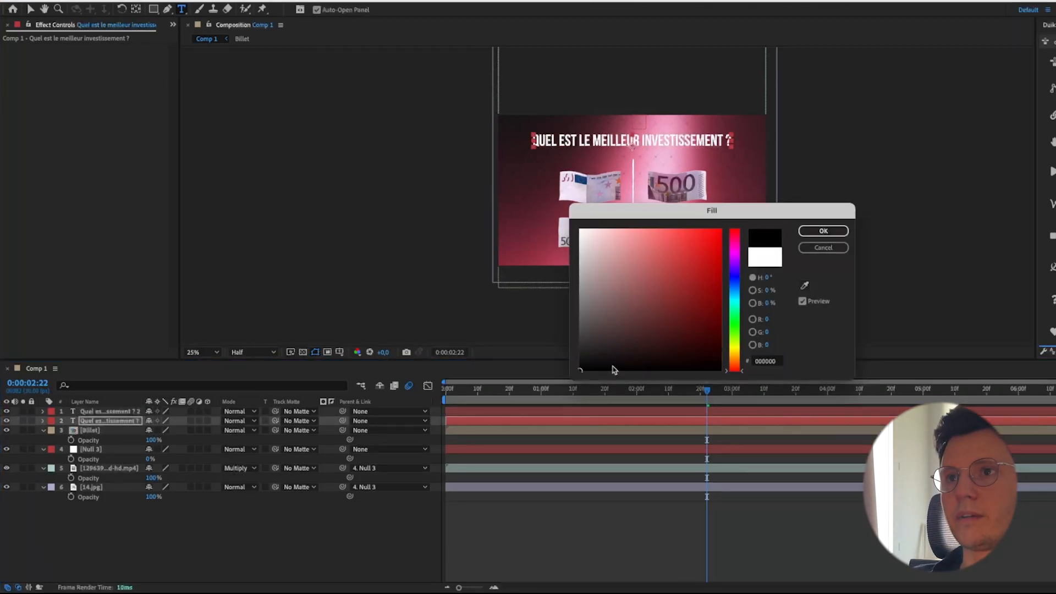
left_click(813, 232)
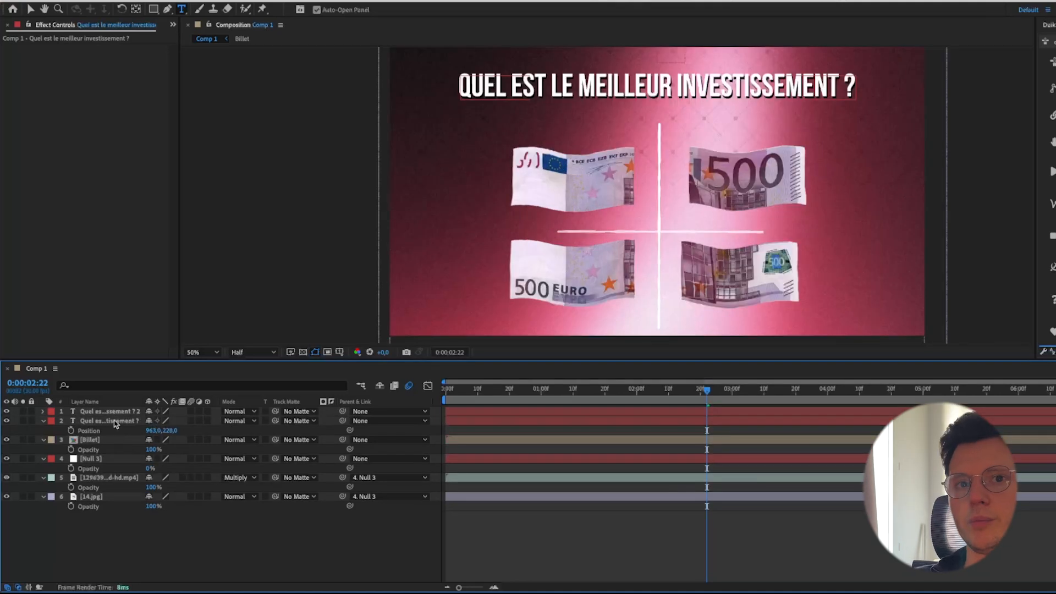
Pre-compose the two title text layers into a composition named Texte.
left_click(114, 422)
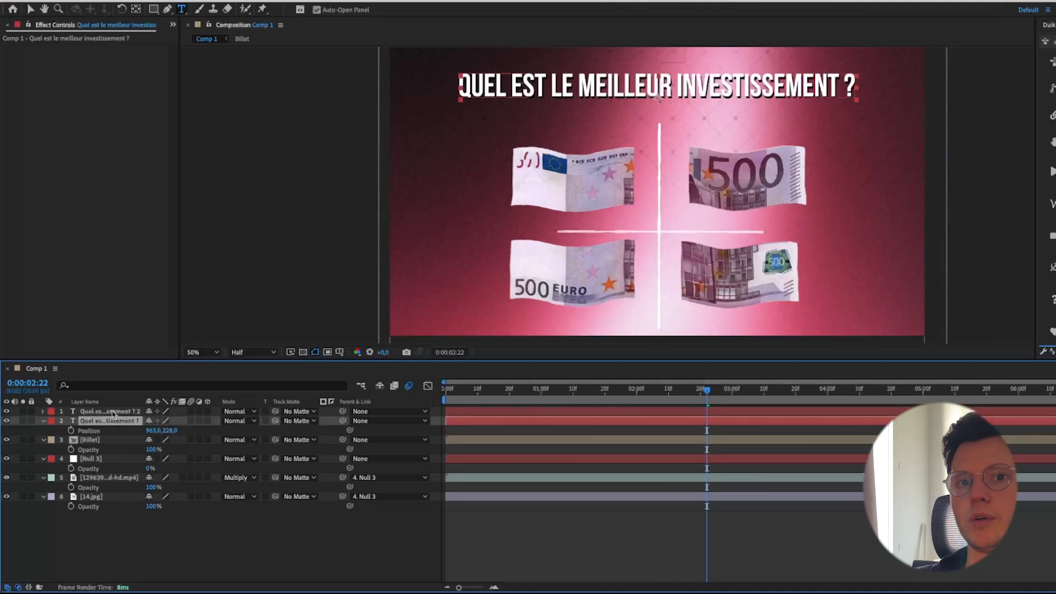
left_click(110, 412, "shift")
right_click(114, 414)
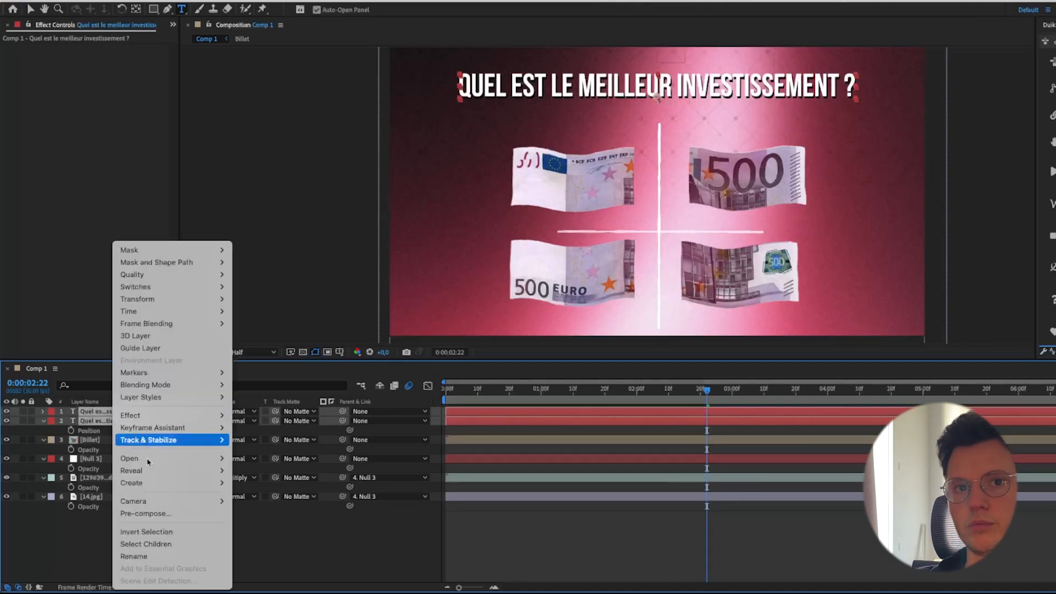
left_click(153, 513)
type("Texte")
key("Return")
left_click(110, 528)
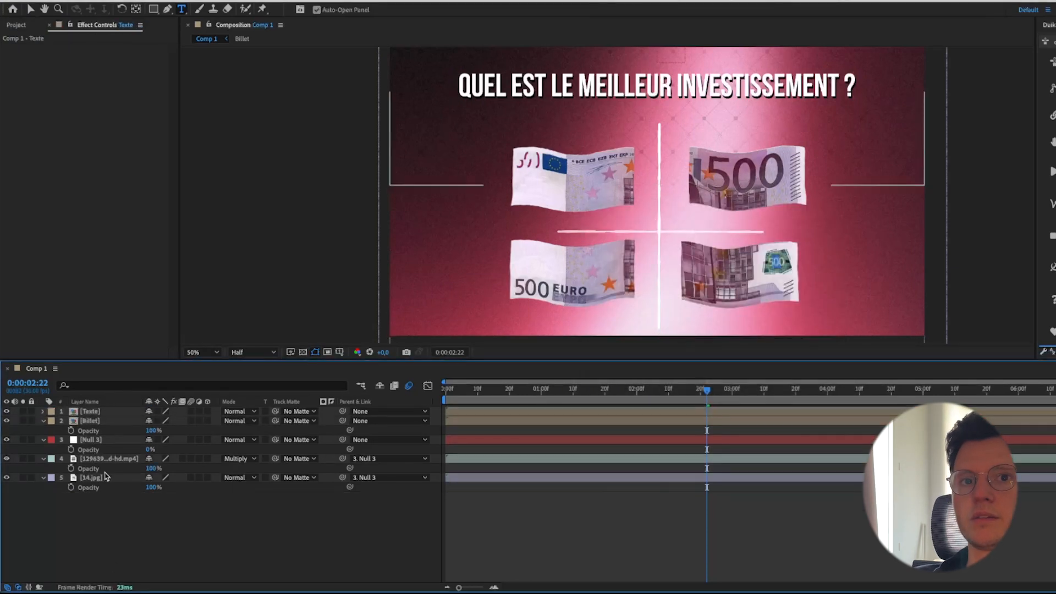
Apply a Glow effect to the Texte layer with threshold 52.9%, radius 115 and intensity 2.4.
left_click(105, 414)
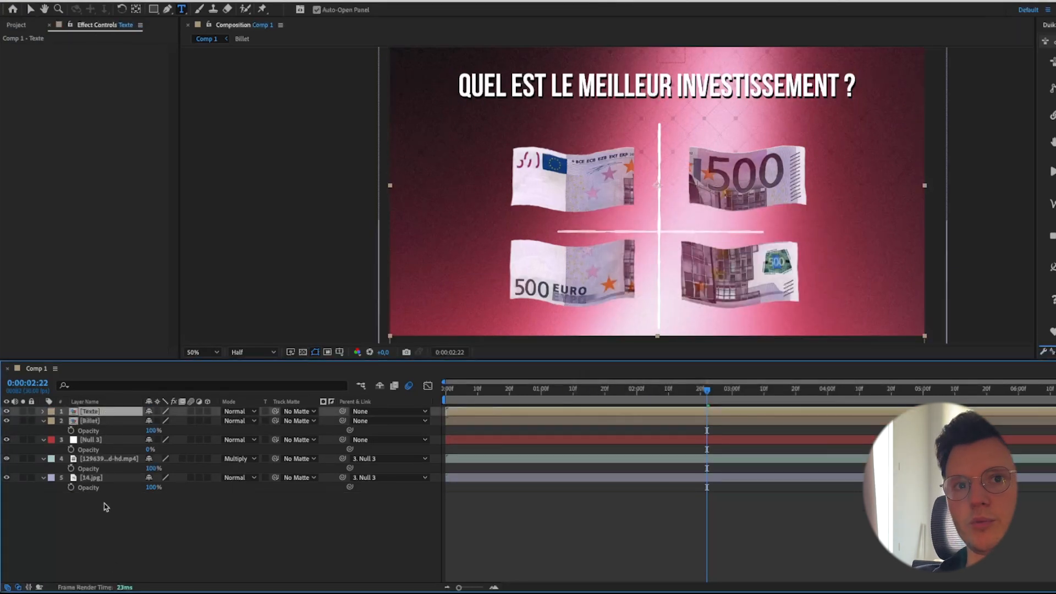
key("ctrl+space")
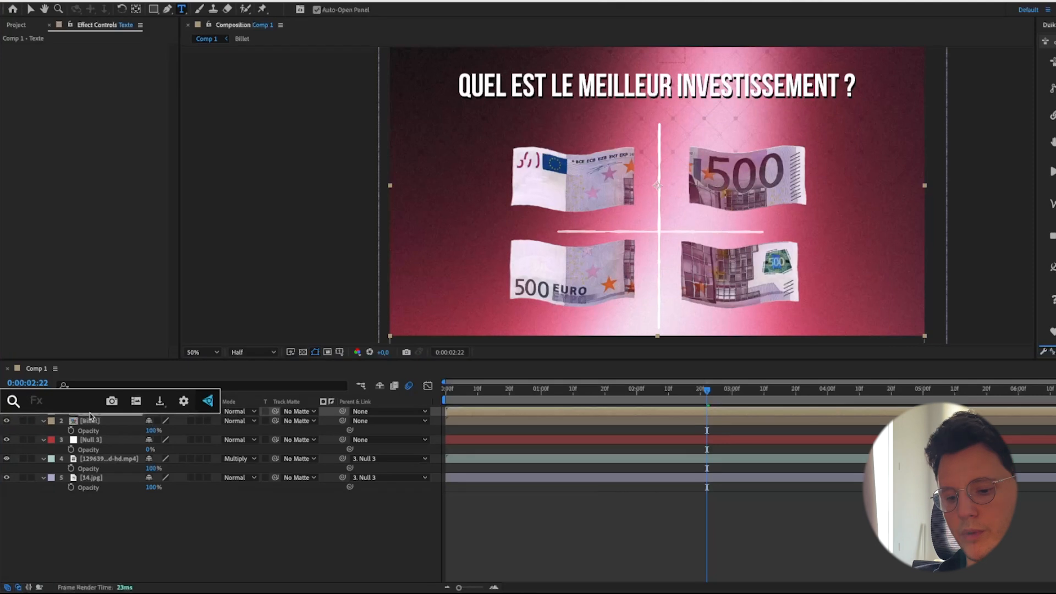
type("glow")
left_click(69, 434)
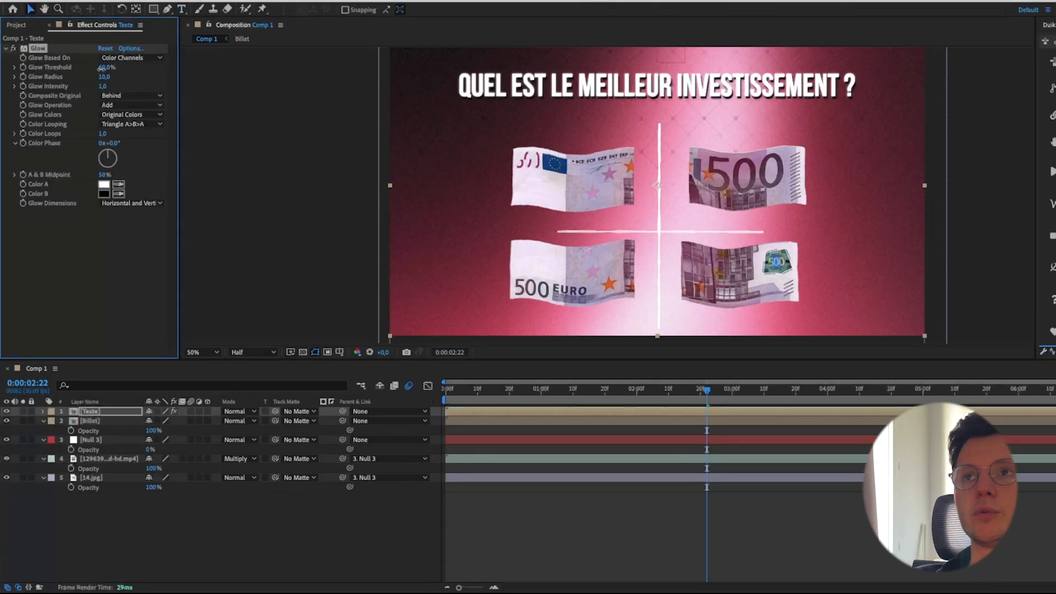
left_click_drag(103, 87, 186, 92)
left_click_drag(103, 77, 173, 85)
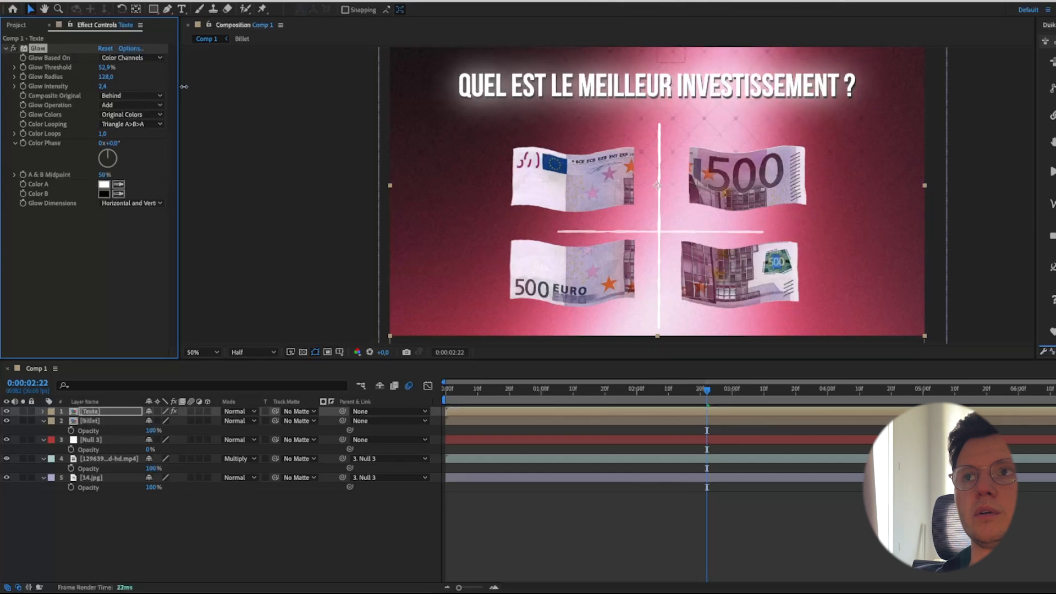
Scrub to 0:00:02:09 and reveal the position properties of the Billet and Texte layers.
left_click_drag(471, 385, 676, 392)
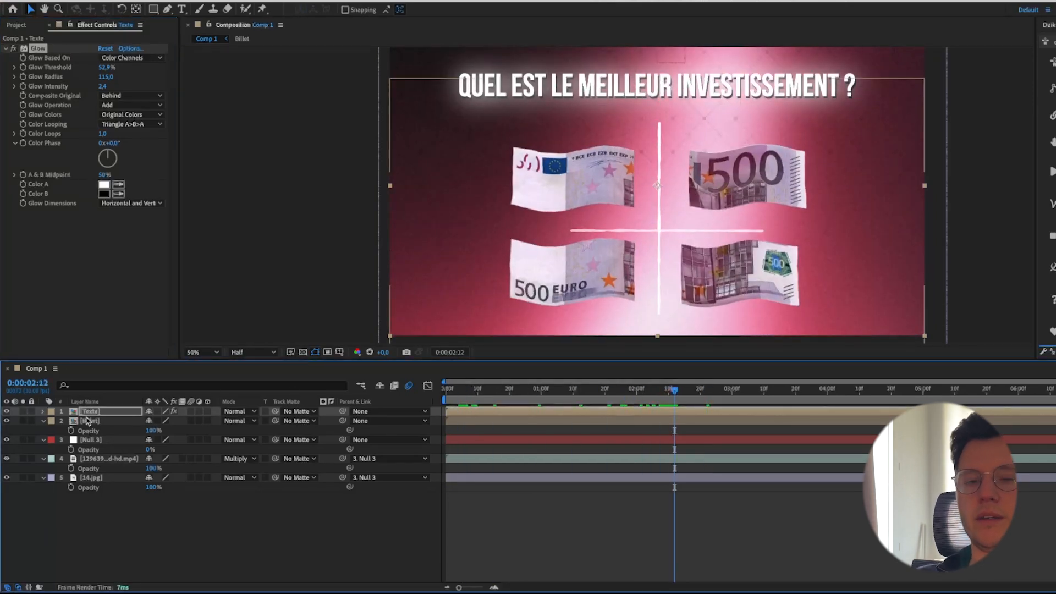
left_click(43, 412)
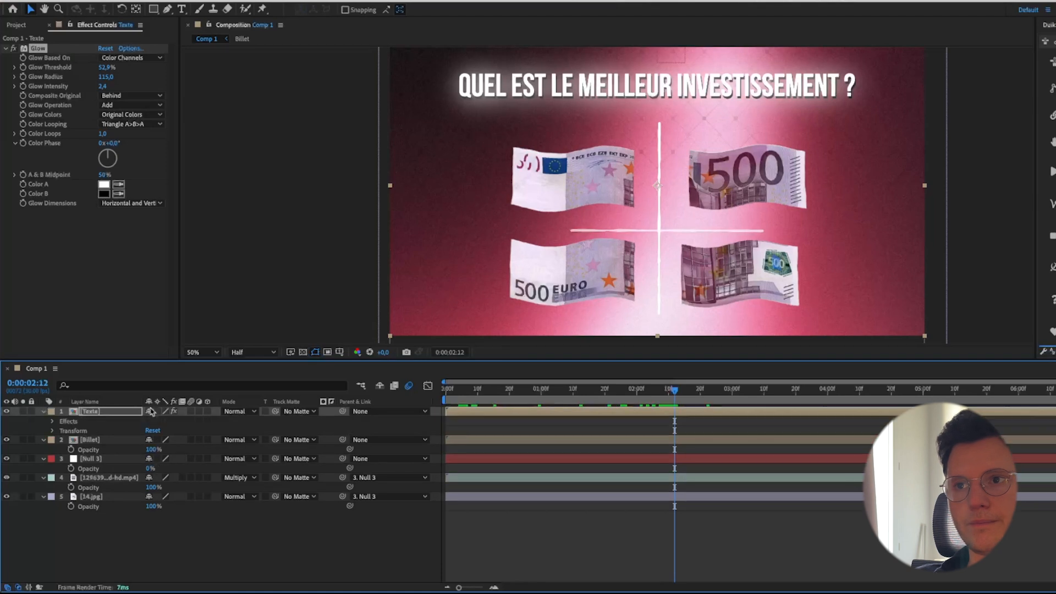
mouse_move(670, 403)
left_mouse_down()
mouse_move(688, 400)
mouse_move(665, 399)
left_mouse_up()
left_click(644, 441)
key("p")
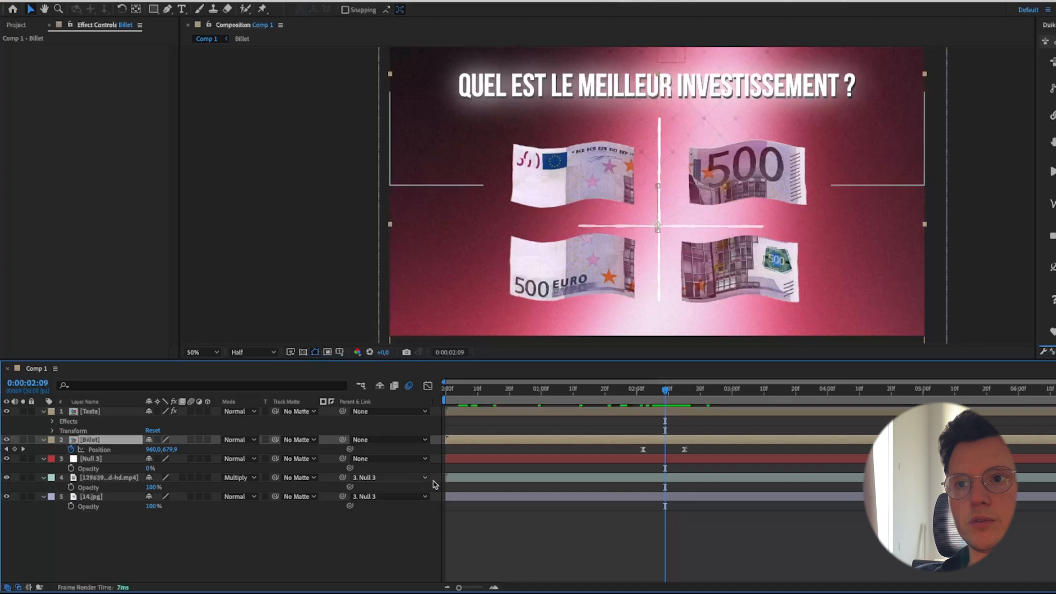
left_click(78, 412)
key("p")
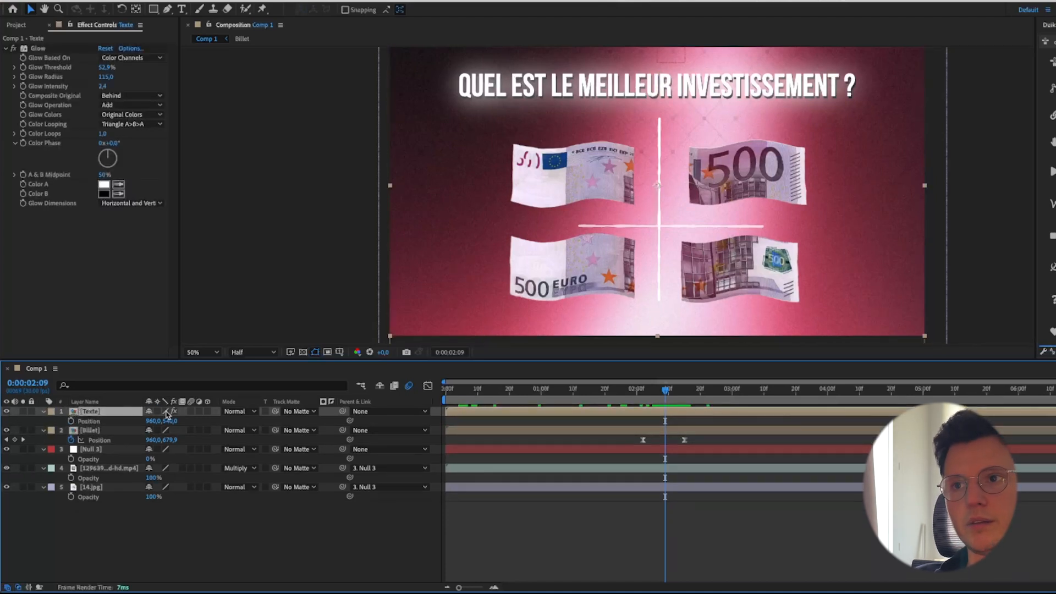
Keyframe the Texte layer's position at 960,600 at 0:00:02:15 and at 960,428 at 0:00:02:02.
left_click_drag(169, 421, 209, 421)
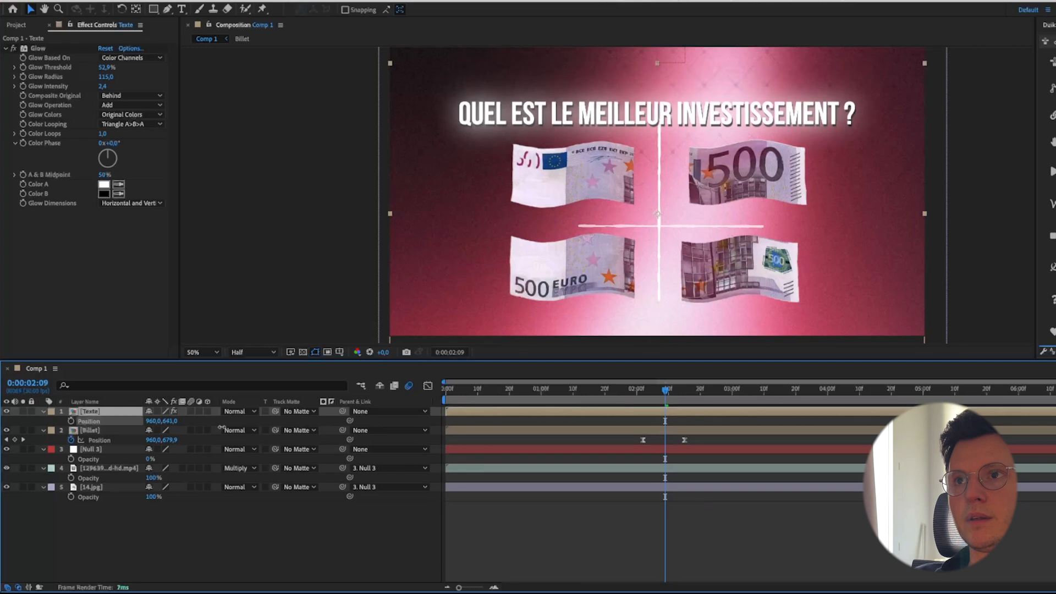
left_click_drag(667, 398, 686, 399)
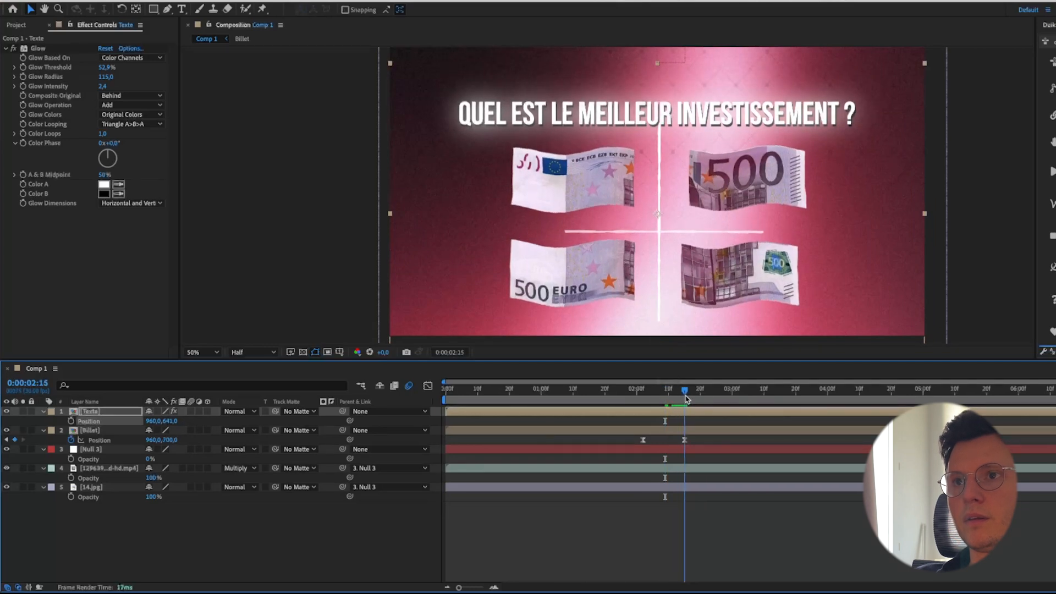
left_click_drag(162, 421, 148, 418)
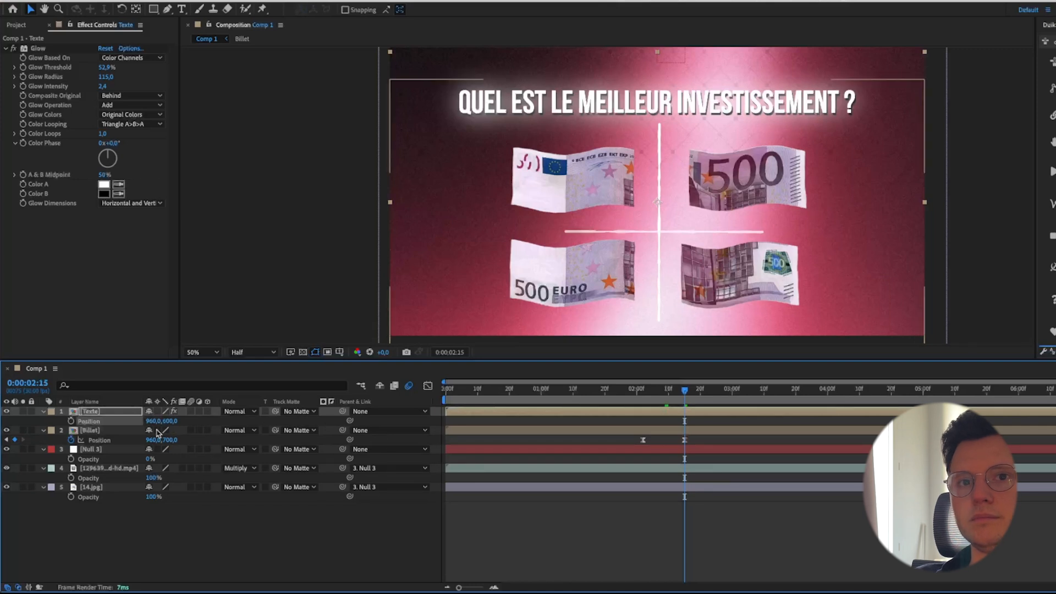
left_click(72, 421)
key("j")
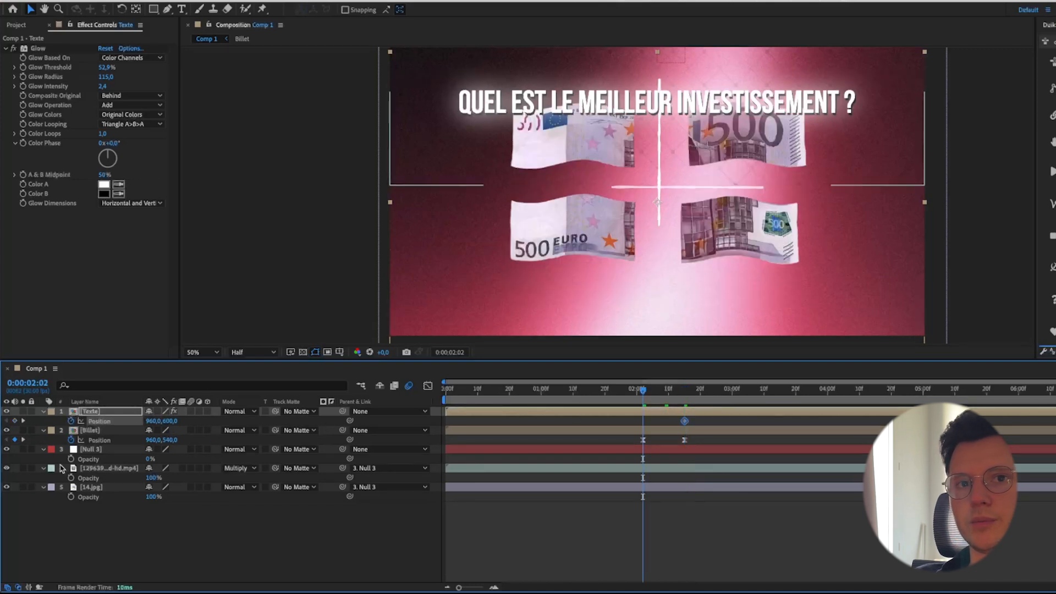
left_click_drag(168, 421, 66, 431)
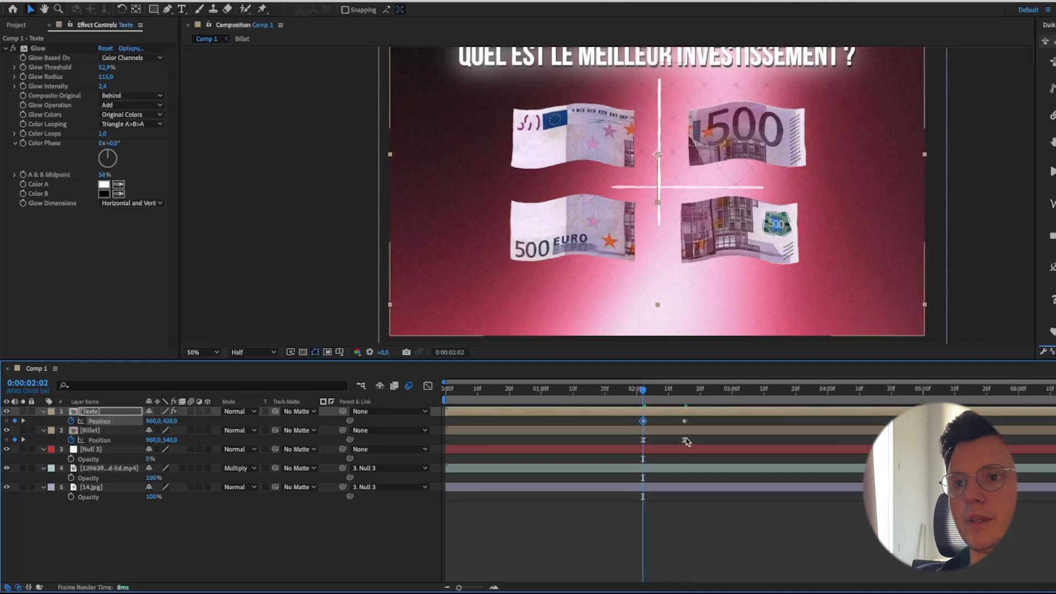
Ease both Texte position keyframes and lengthen the end keyframe's influence on the speed curve for a fast start and slow finish.
left_click_drag(695, 426, 576, 419)
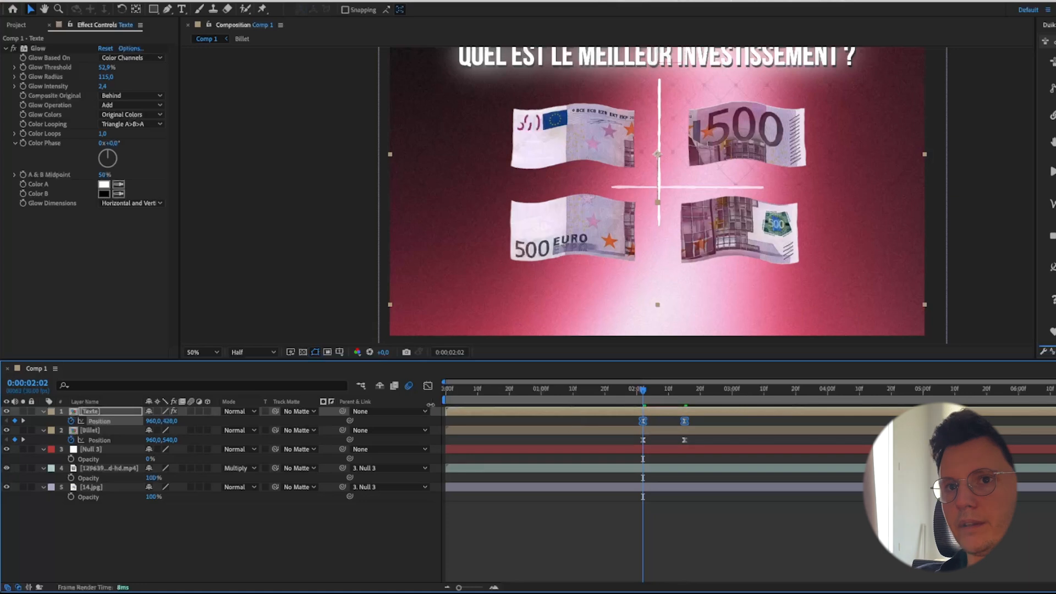
key("shift+F3")
left_click(684, 554)
left_click_drag(678, 555, 662, 555)
left_click(427, 385)
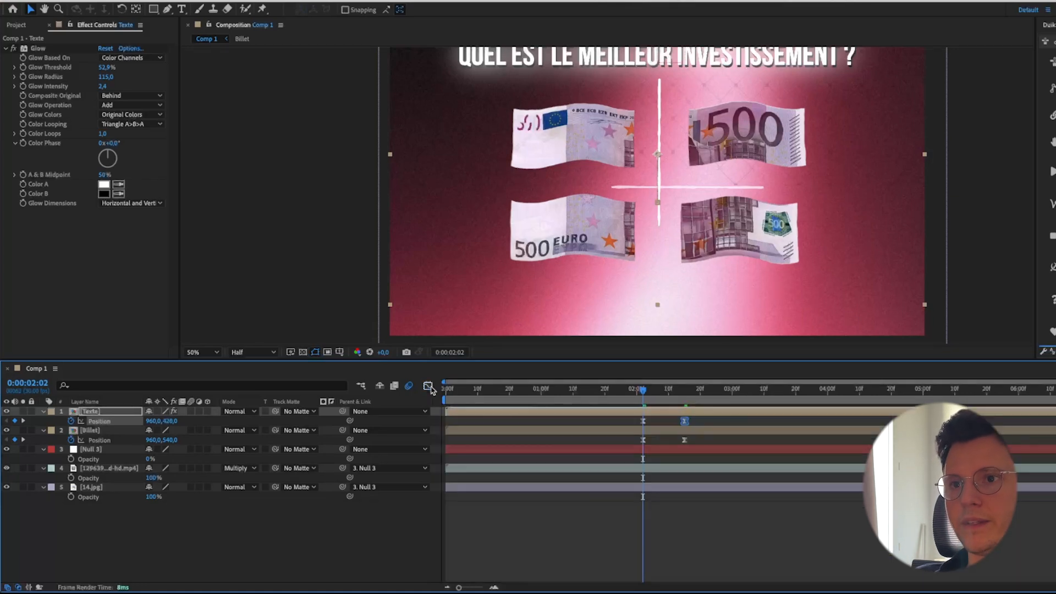
Expand the Texte layer's transform properties and keyframe its opacity at 0% at 0:00:02:15.
left_click(43, 413)
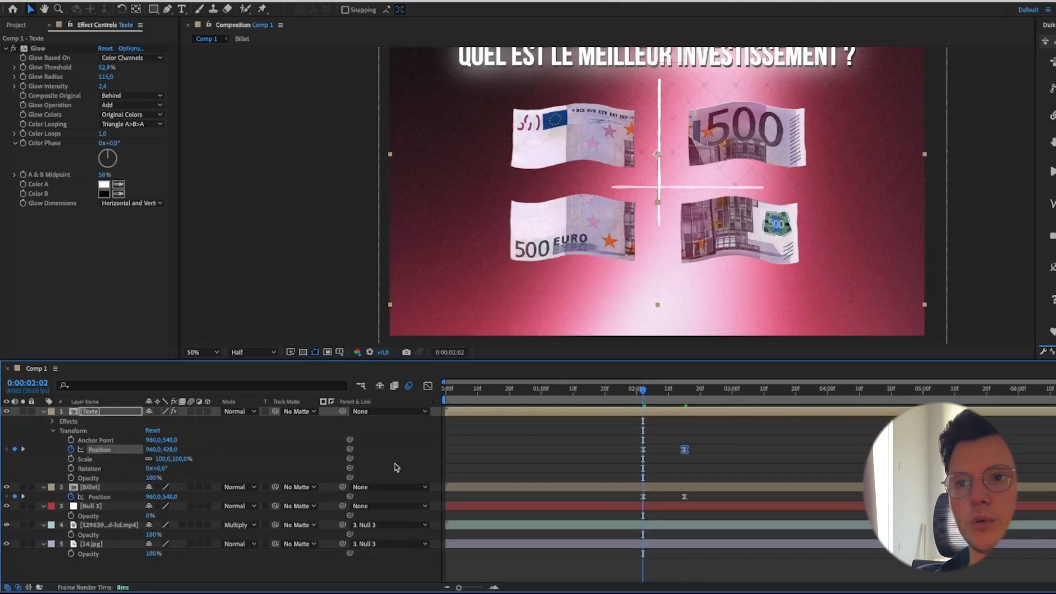
key("k")
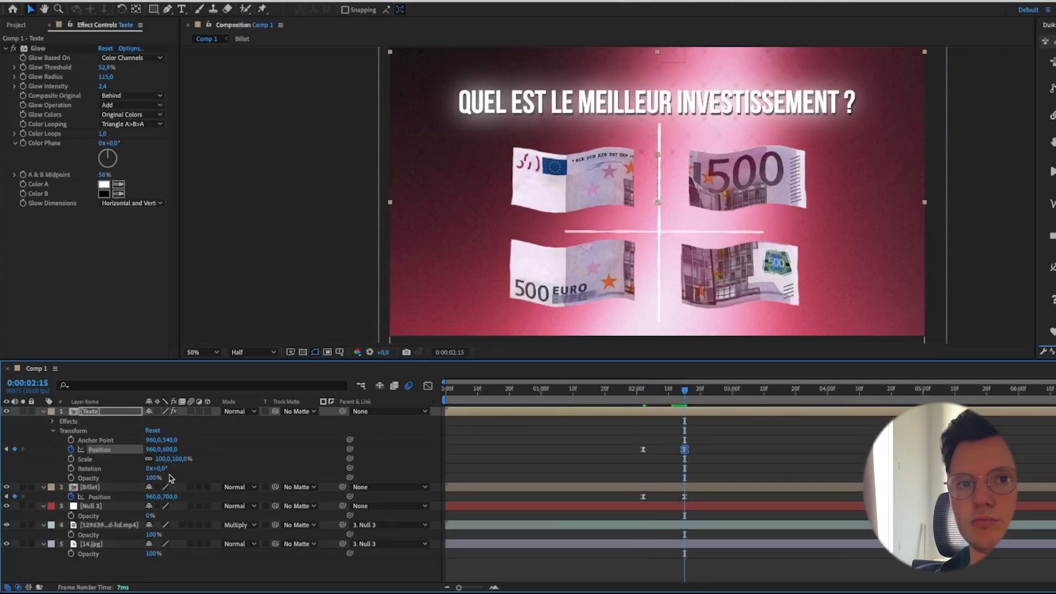
left_click(153, 478)
type("0")
key("Return")
left_click(71, 478)
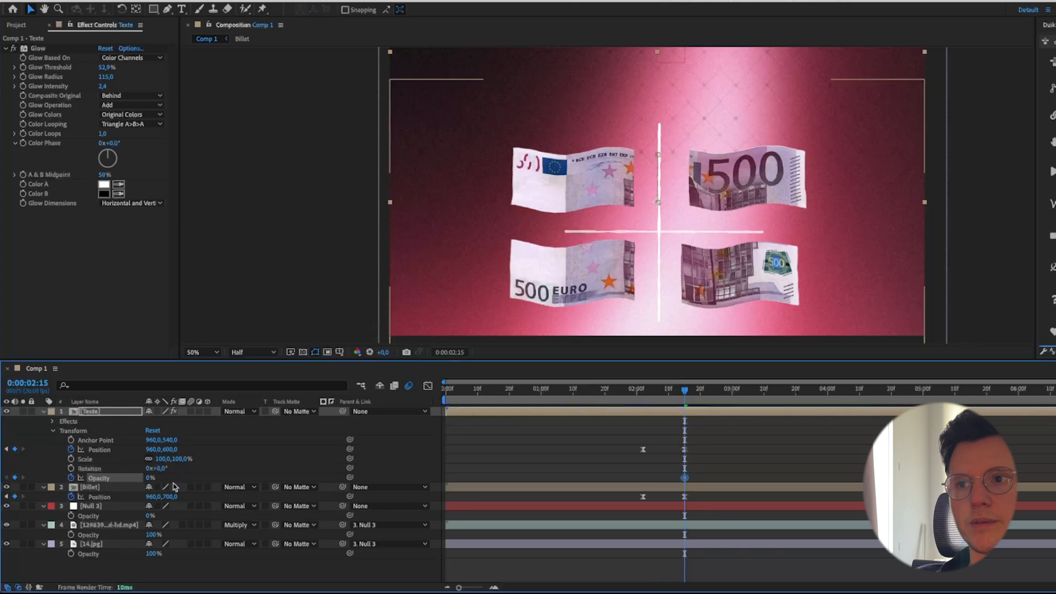
Add a 100% opacity keyframe to Texte and arrange the pair as 0% at 0:00:02:02 and 100% at 0:00:02:15.
key("j")
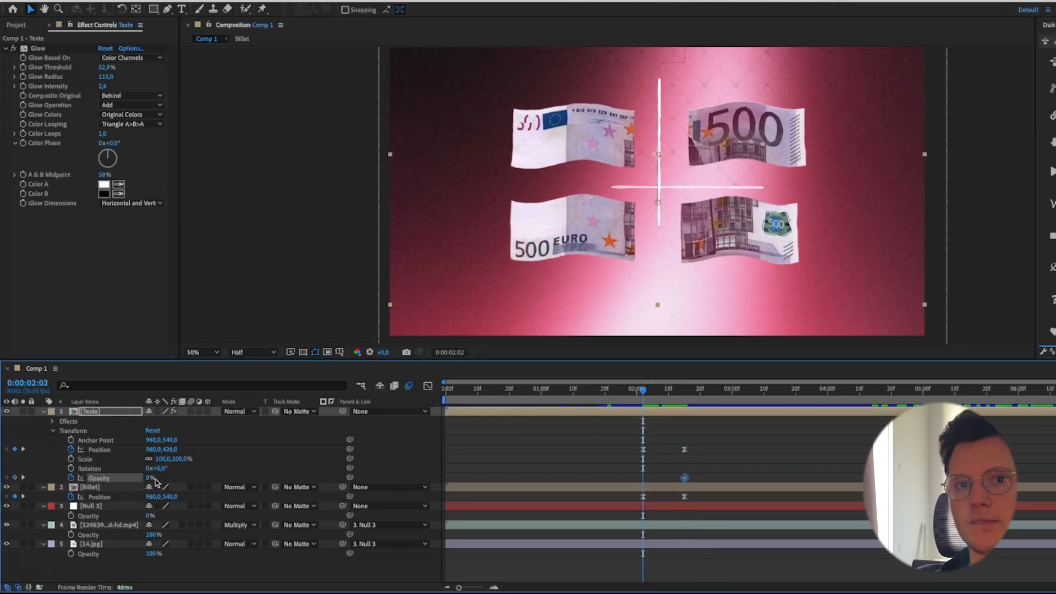
left_click_drag(148, 482, 625, 463)
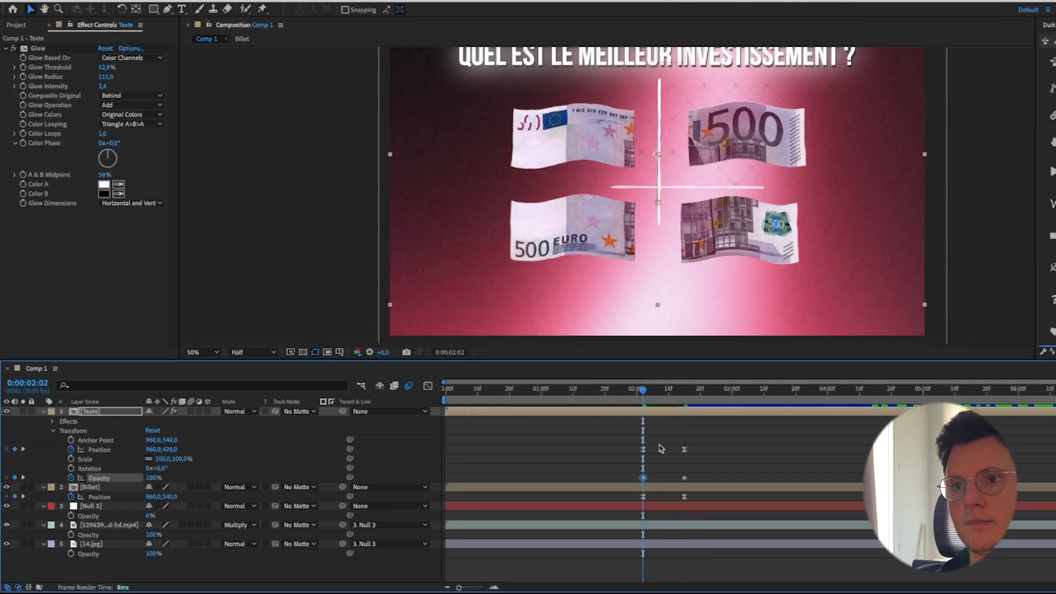
left_click_drag(685, 480, 642, 482)
left_click_drag(643, 397, 685, 400)
Ease the Texte position and opacity keyframes, lengthen the end keyframes' influence on the speed curves, and preview the title's entrance.
left_click_drag(720, 446, 625, 481)
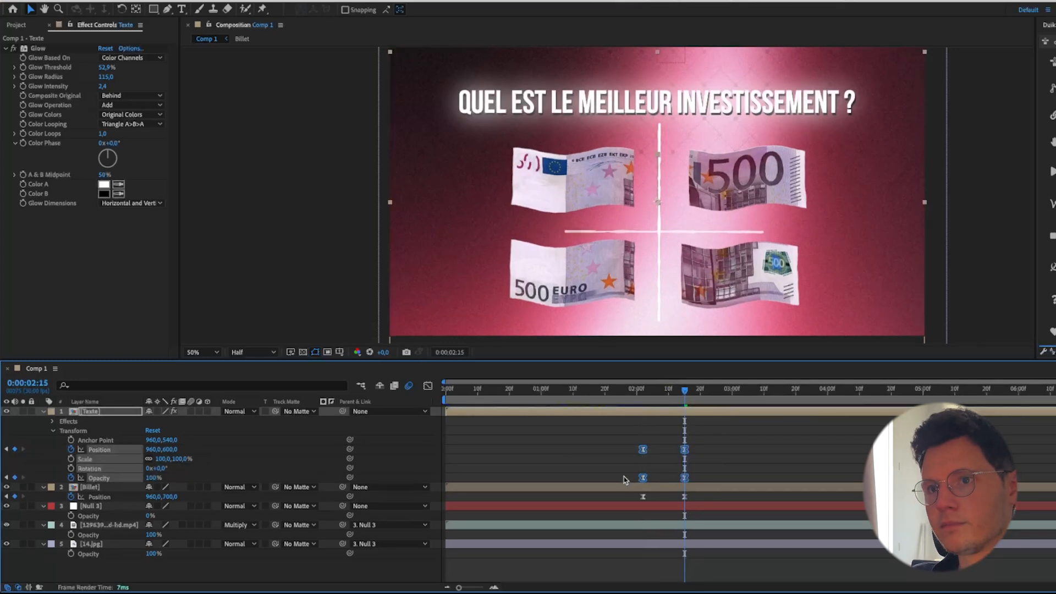
left_click(427, 385)
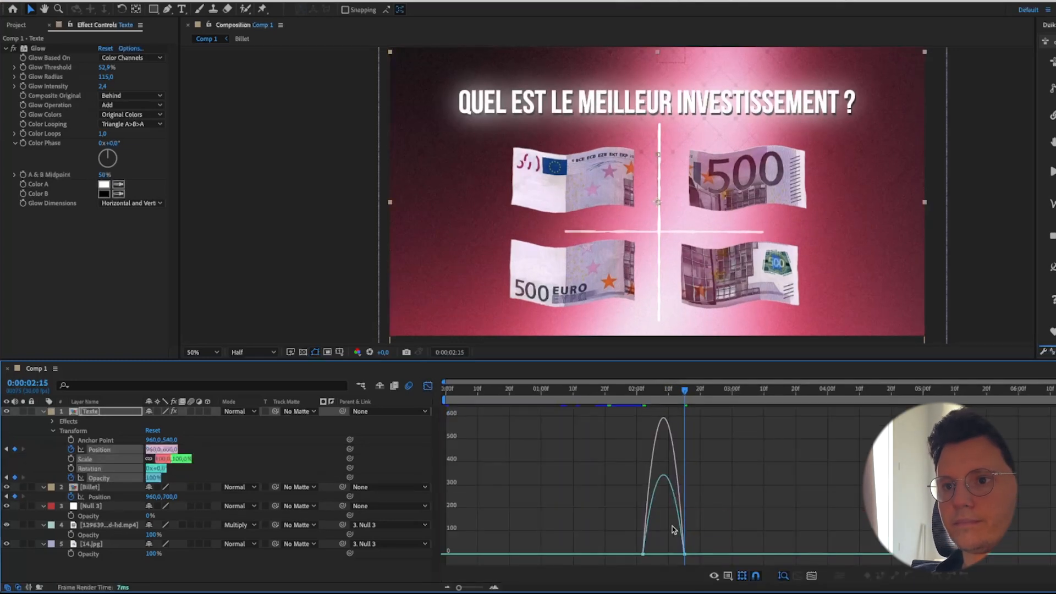
left_click(677, 497)
left_click_drag(677, 554, 664, 552)
left_click(675, 491)
left_click(632, 390)
key("space")
left_click(596, 390)
left_click(428, 386)
key("space")
key("space")
Move the end keyframes of the Texte and Billet layers to about 0:00:02:21 and play the composition from the start.
left_click_drag(711, 443, 704, 497)
left_click_drag(647, 390, 350, 397)
key("space")
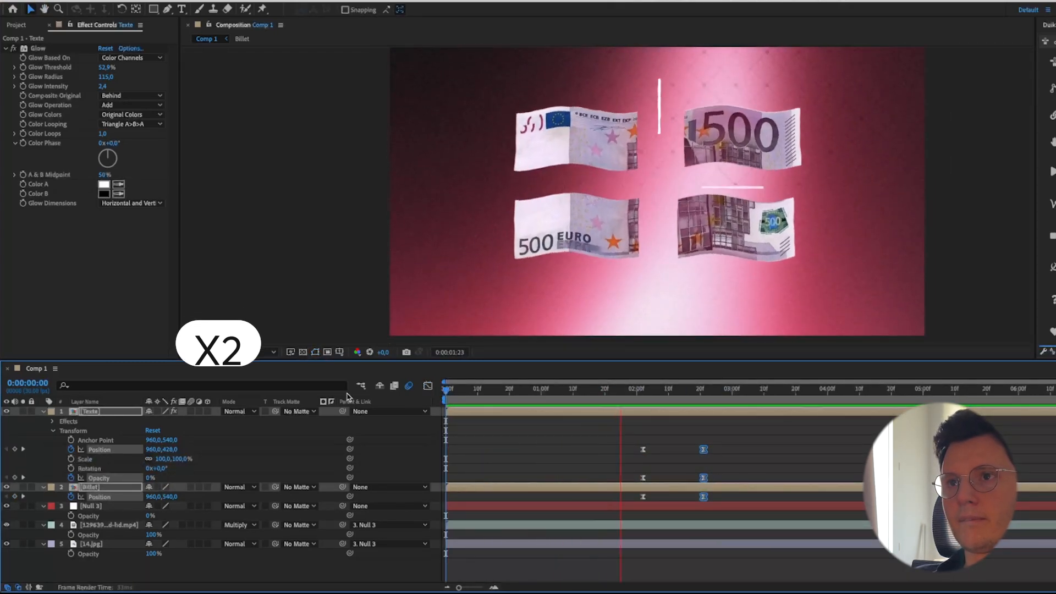
key("space")
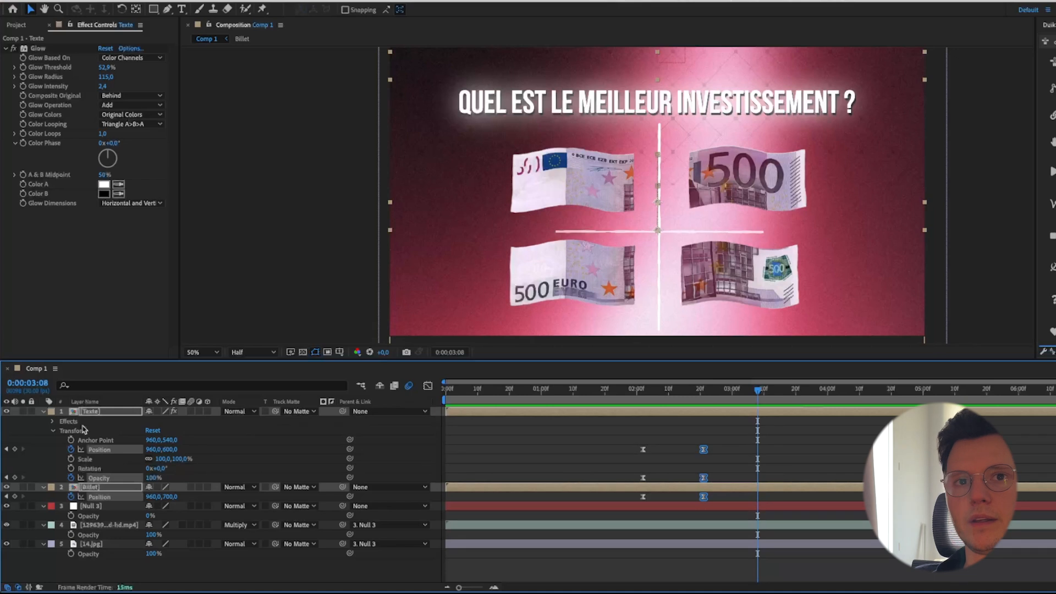
Show only the keyframed properties of all layers and add an adjustment layer at the top of the layer stack.
key("ctrl+a")
key("u")
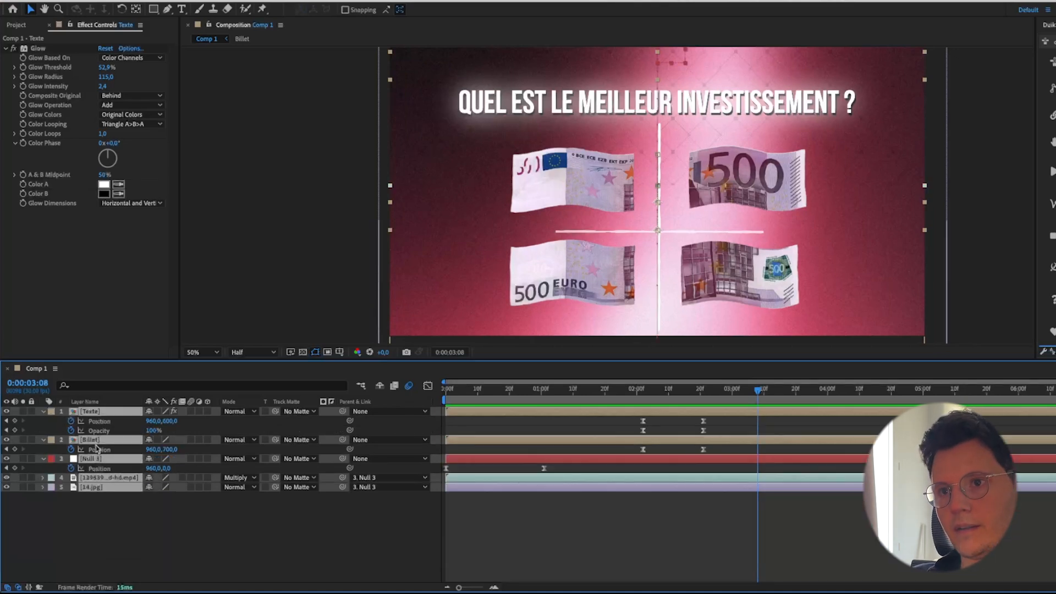
left_click(160, 536)
right_click(160, 535)
mouse_move(172, 440)
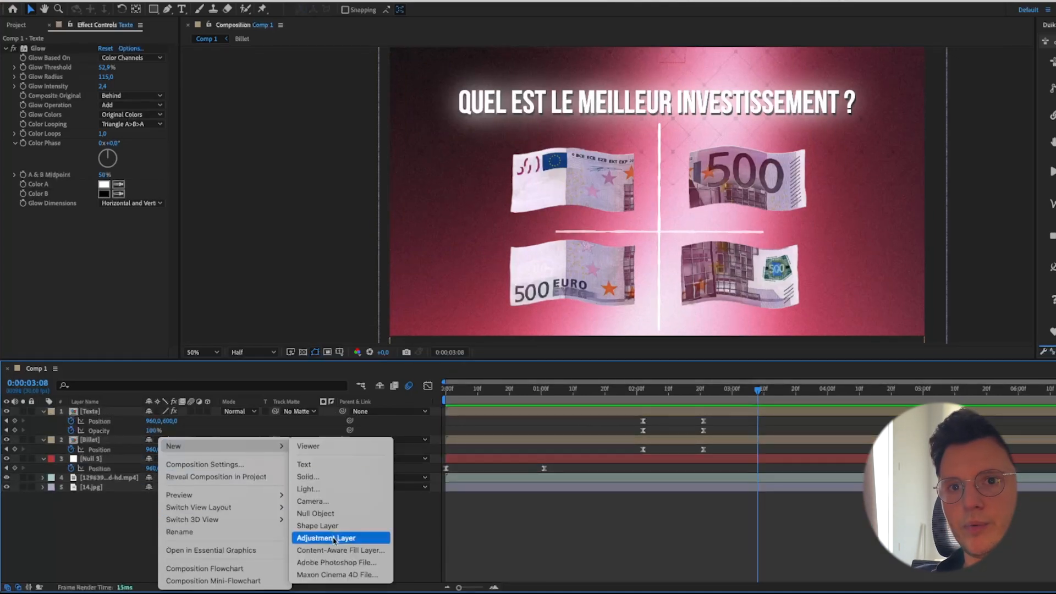
left_click(328, 537)
Apply CC Vignette to the adjustment layer with amount 96 and angle of view 87.7.
key("ctrl+space")
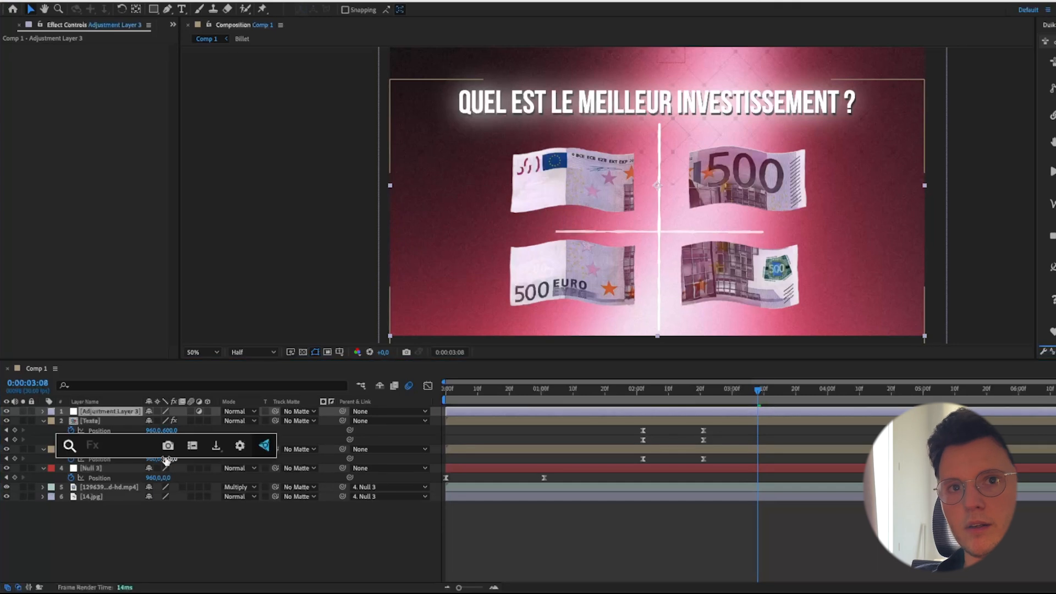
type("vigne")
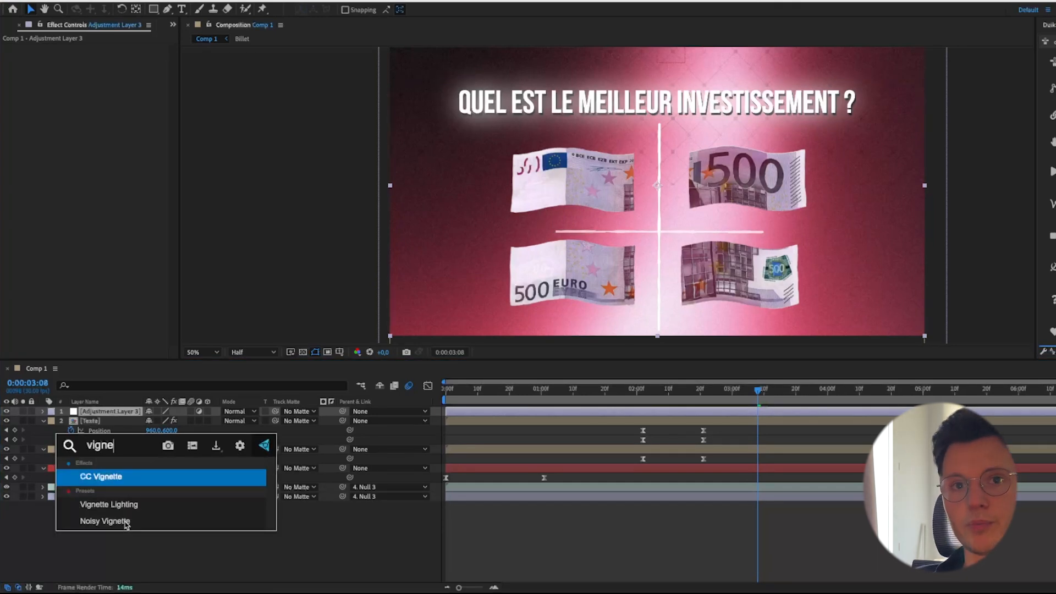
left_click(119, 483)
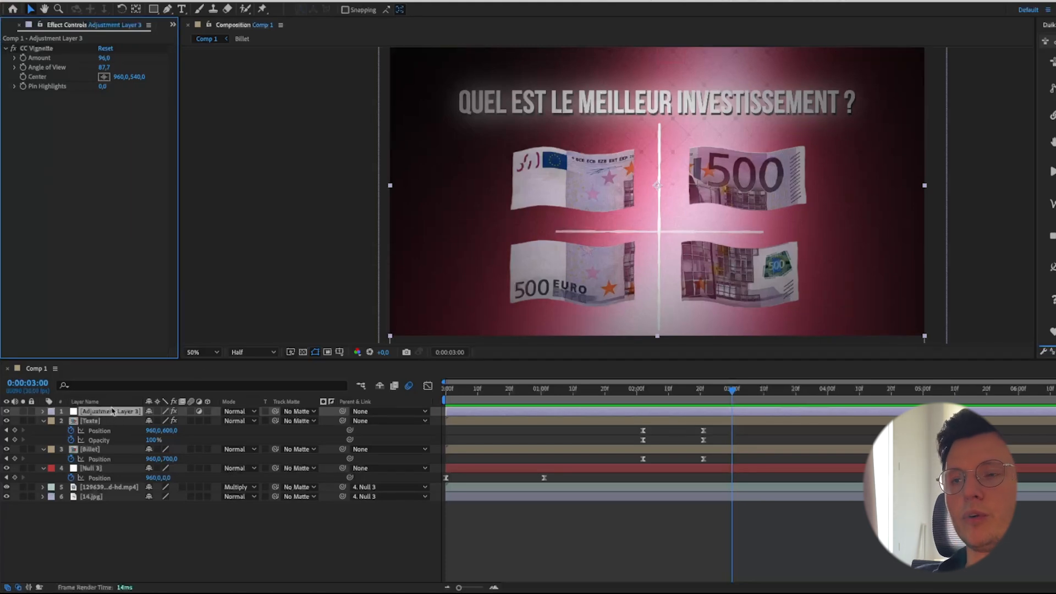
key("period")
key("comma")
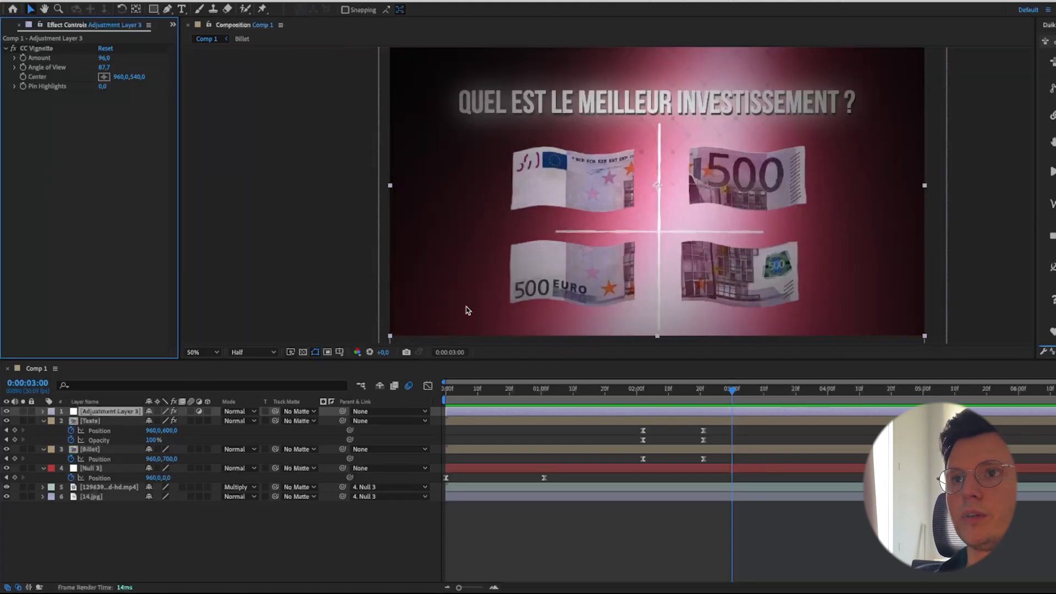
Examine how the moving pattern video covers the frame at 0:00:01:18 and 0:00:00:20.
key("comma")
left_click_drag(551, 389, 599, 404)
left_click(347, 547)
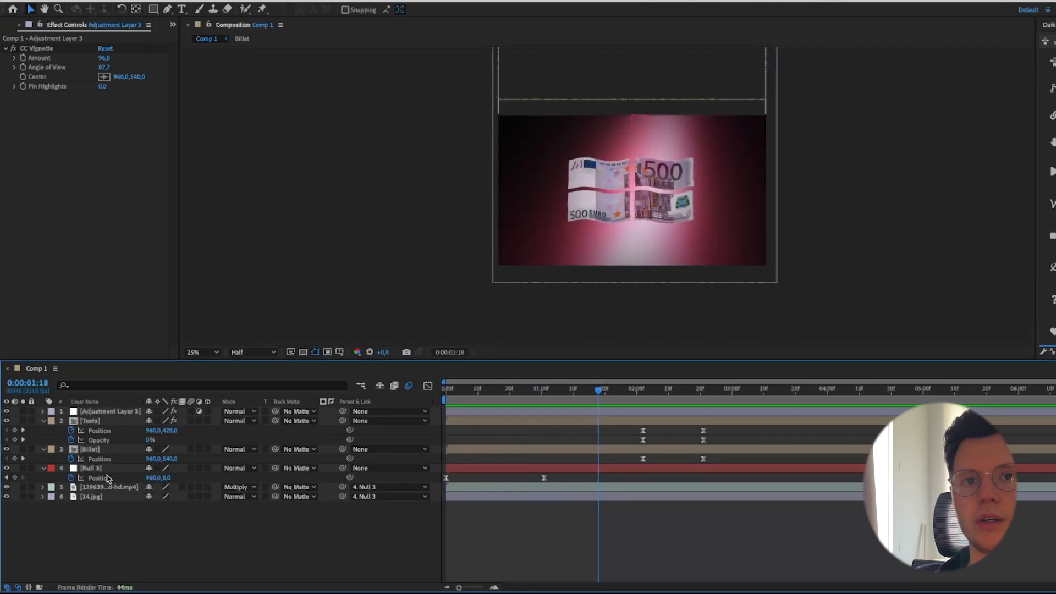
left_click(107, 488)
left_click(510, 405)
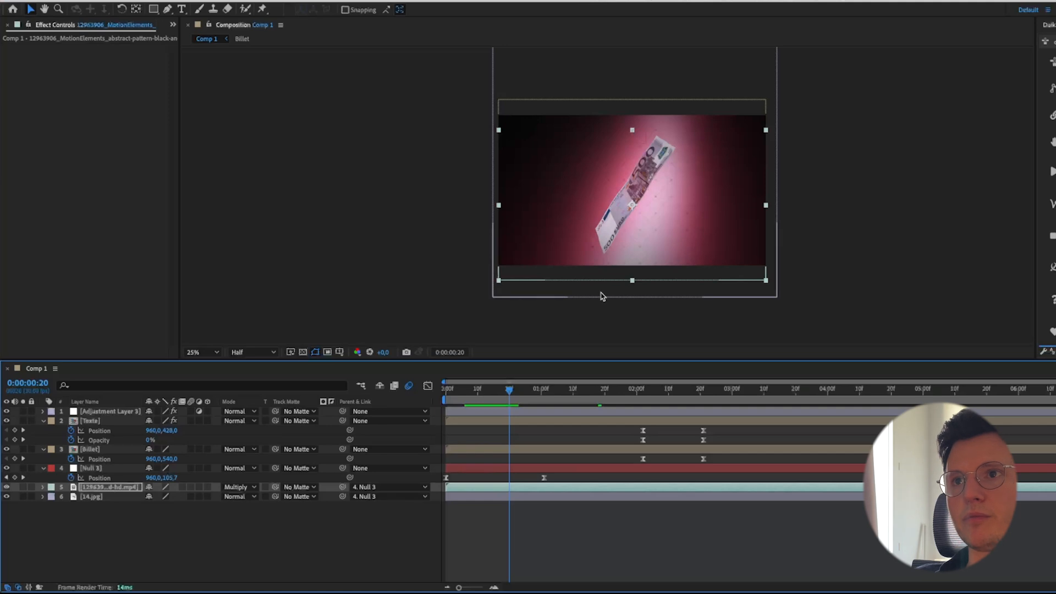
key("period")
left_click(144, 520)
Apply Motion Tile to the pattern video layer with output width 1020 and output height 950.
left_click(112, 485)
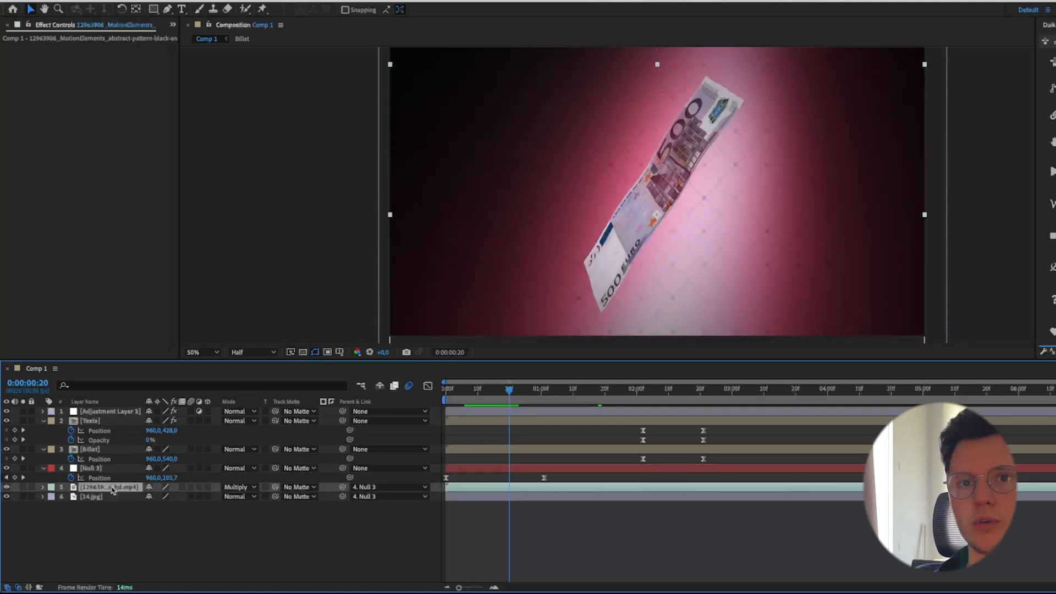
key("ctrl+space")
type("mo")
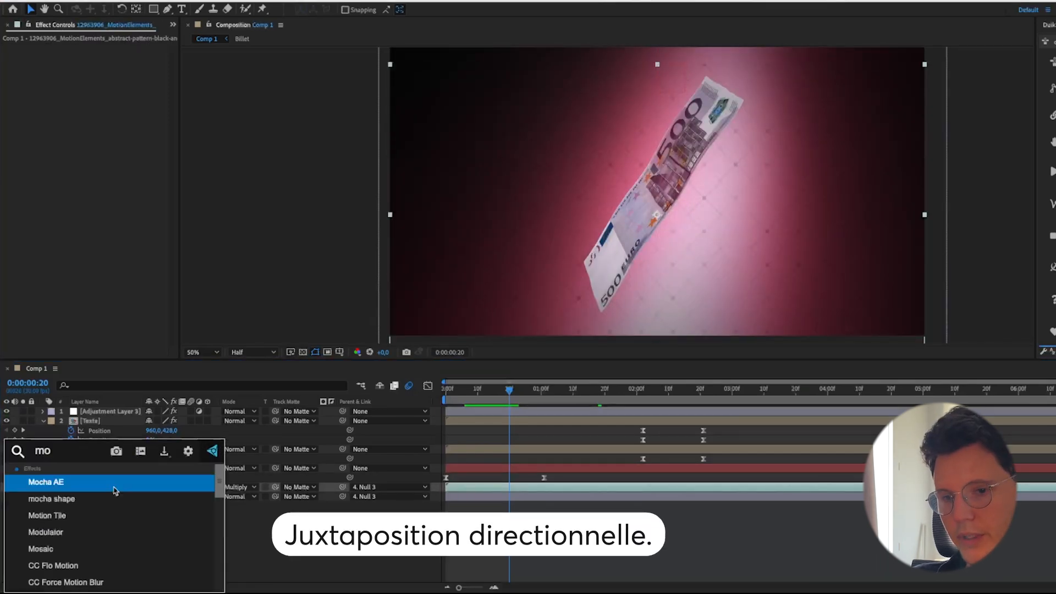
type("ty")
key("BackSpace")
left_click(114, 488)
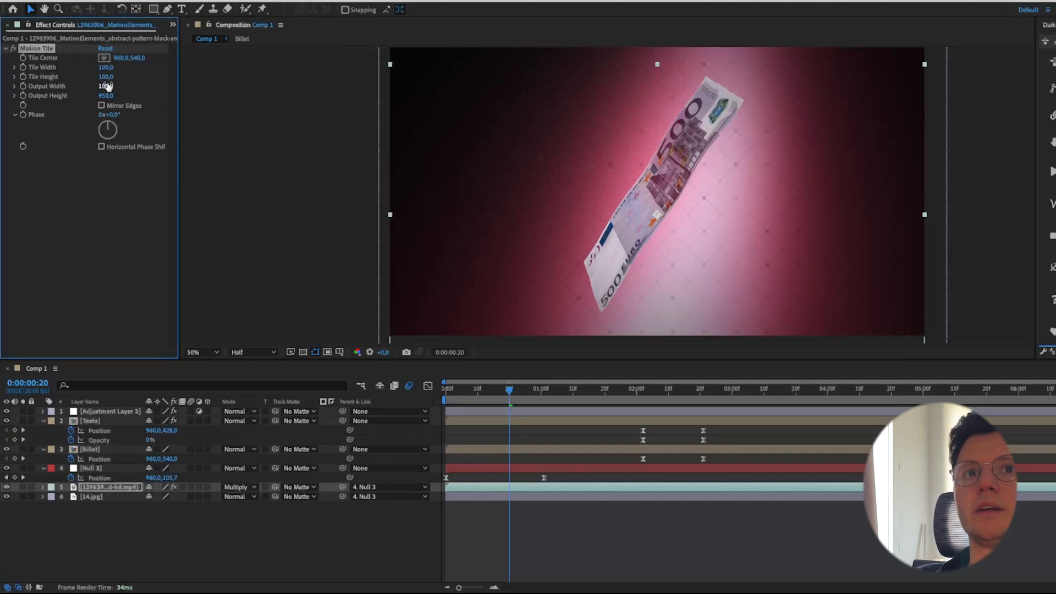
left_click(387, 528)
Preview the tiled pattern from the start and raise its Motion Tile output width to 1630 and output height to 1310.
left_click(447, 392)
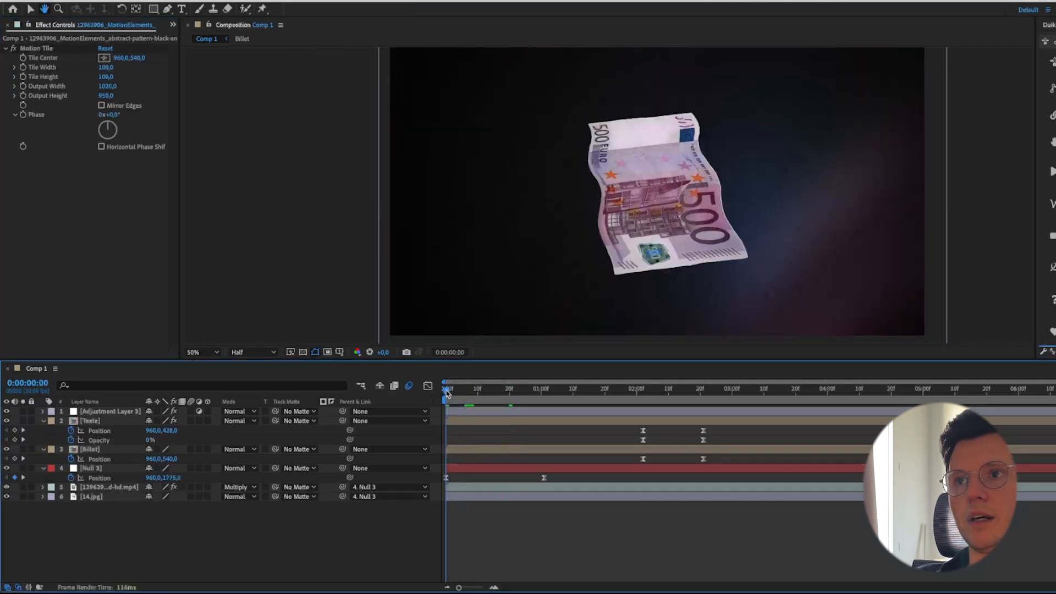
key("space")
key("comma")
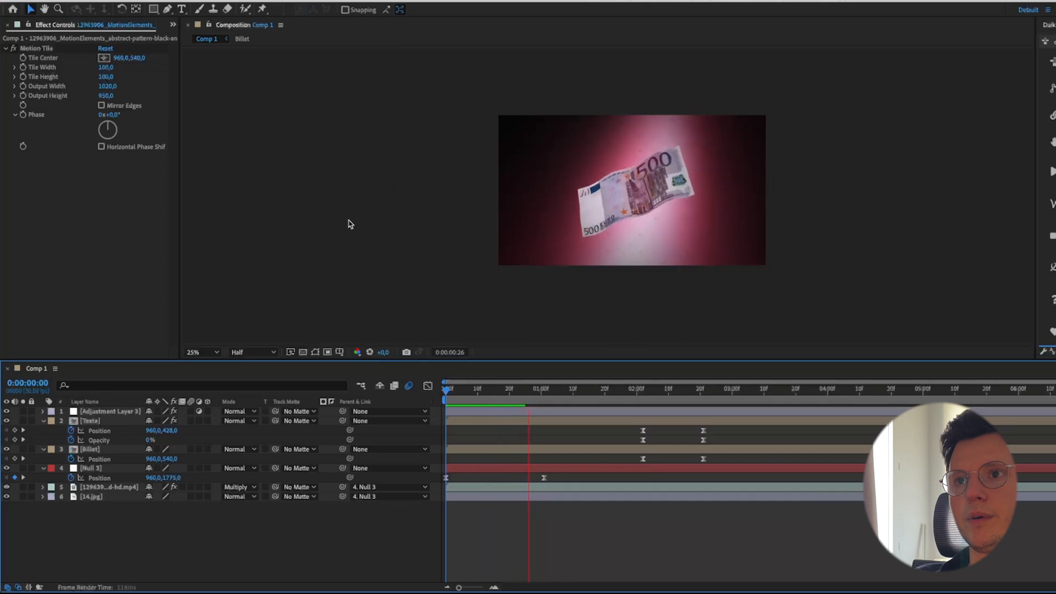
key("space")
key("period")
left_click(38, 211)
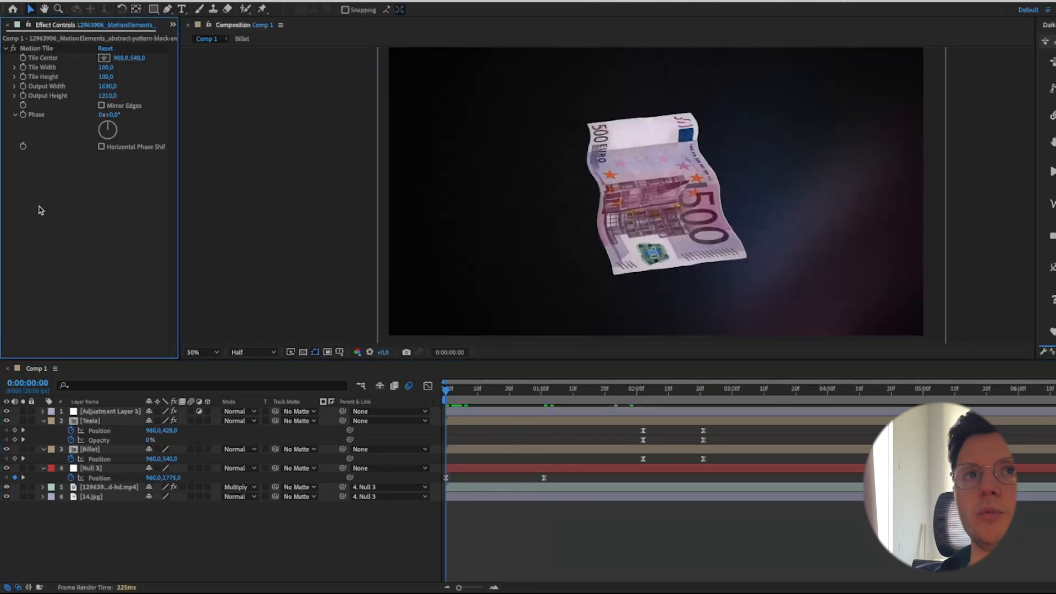
Place the particles video between the adjustment layer and Texte with Screen blending, and play the composition from the start.
left_click(173, 25)
left_click(198, 38)
left_click_drag(77, 242, 105, 423)
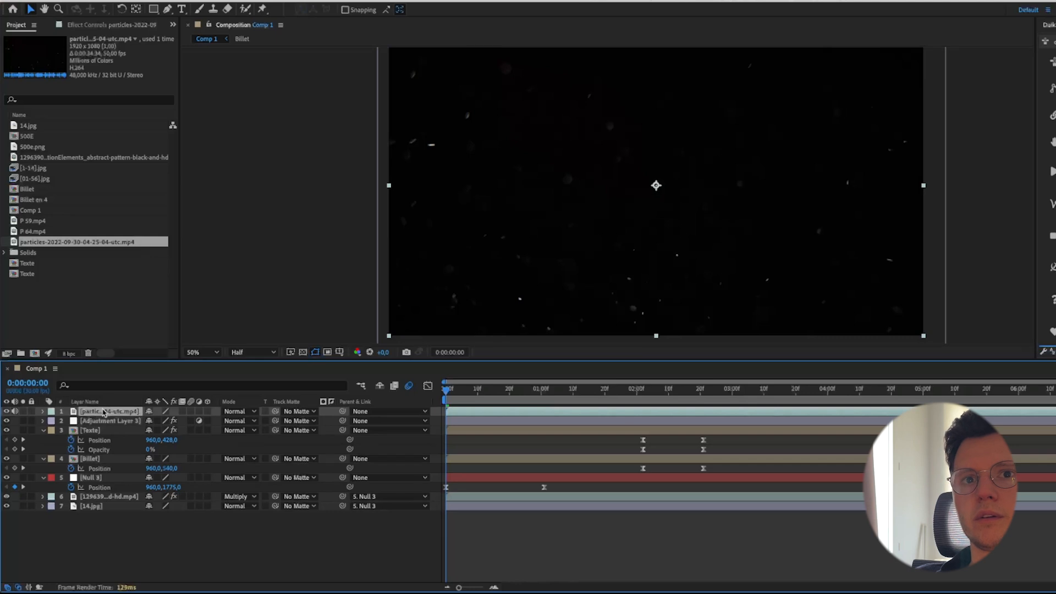
left_click(237, 421)
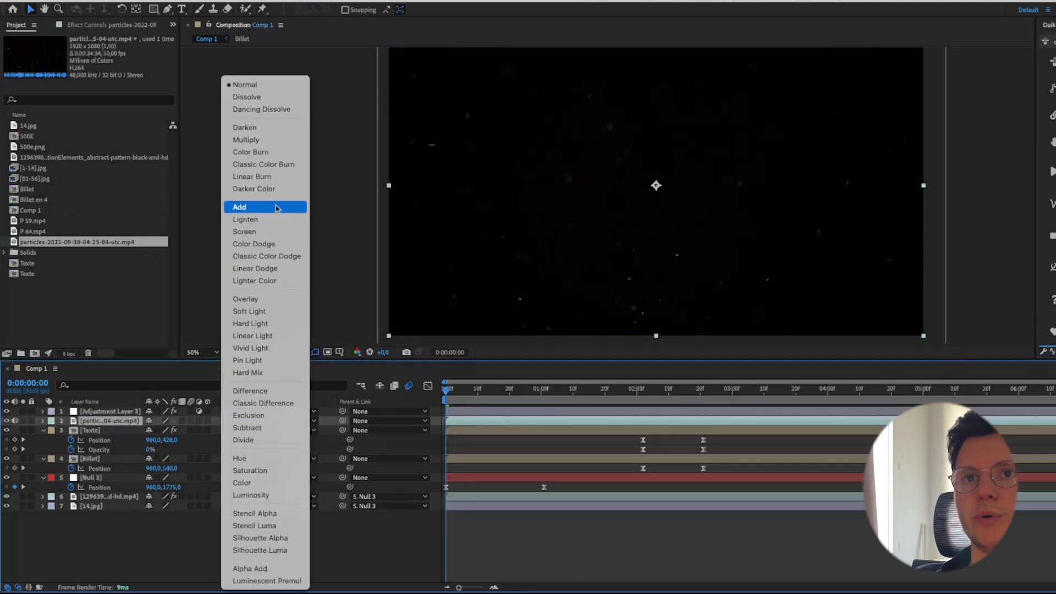
left_click(246, 232)
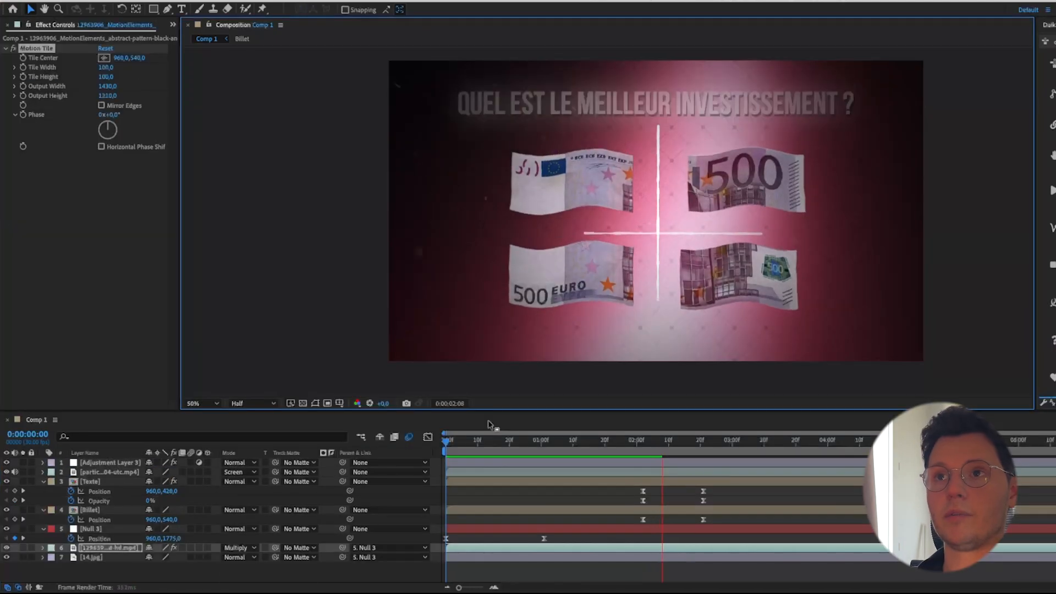
left_click(450, 441)
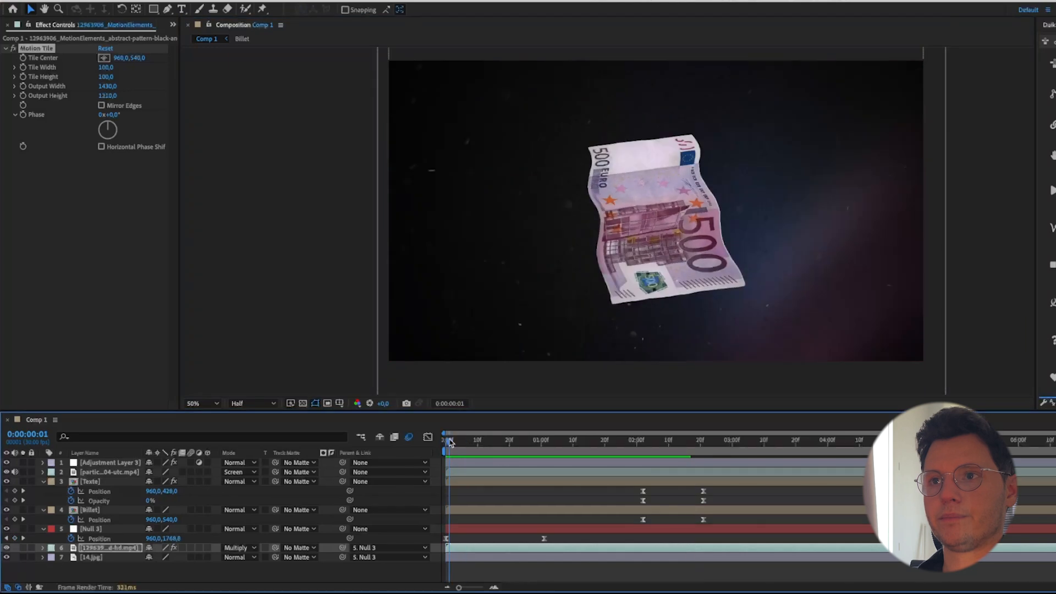
key("space")
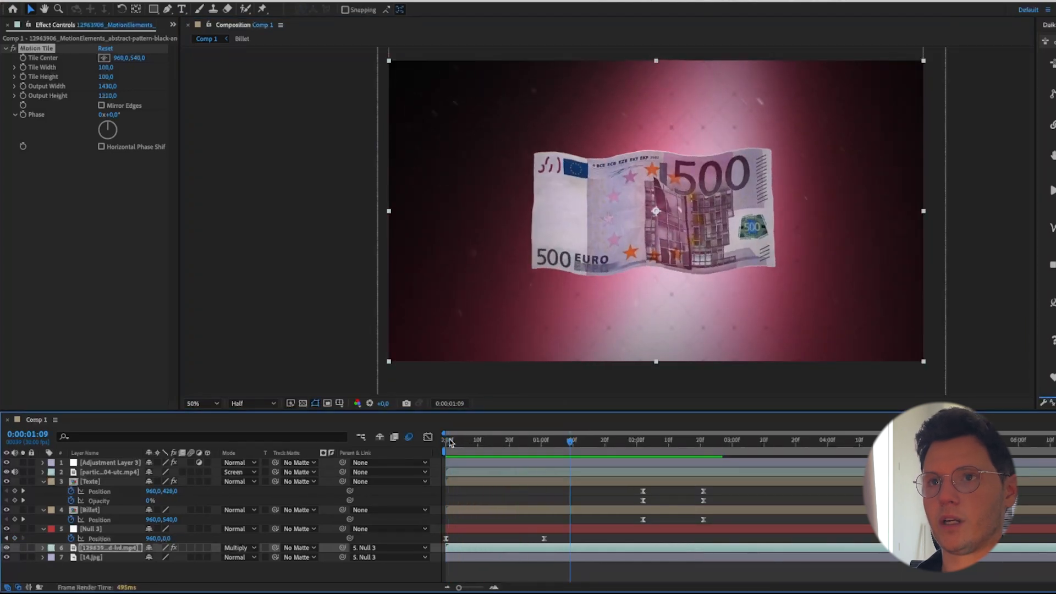